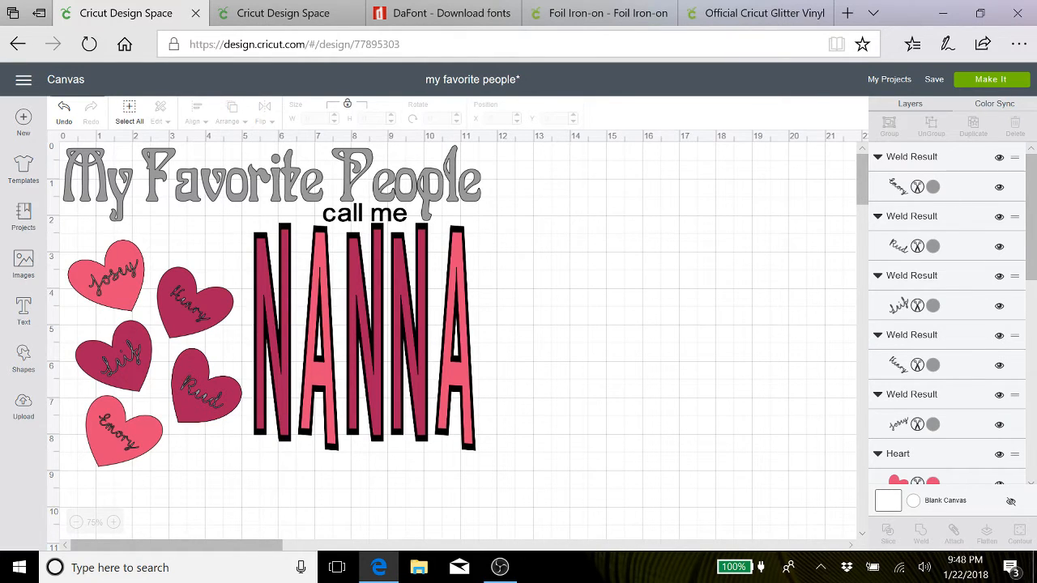
Check which font the topmost name layer uses, view the DaFont site, and return to the finished design without leaving the page
left_click(933, 188)
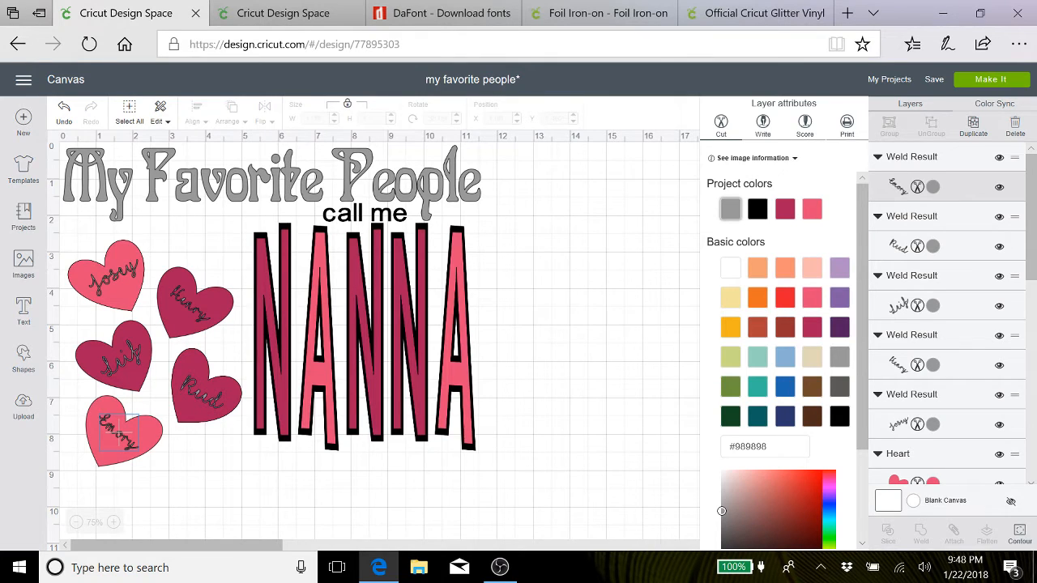
left_click(797, 162)
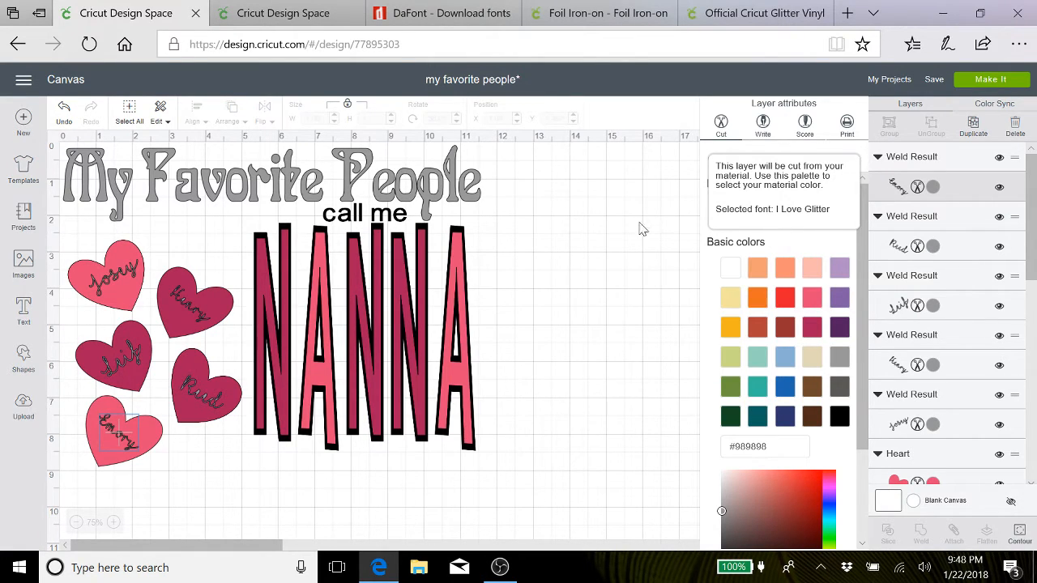
left_click(474, 19)
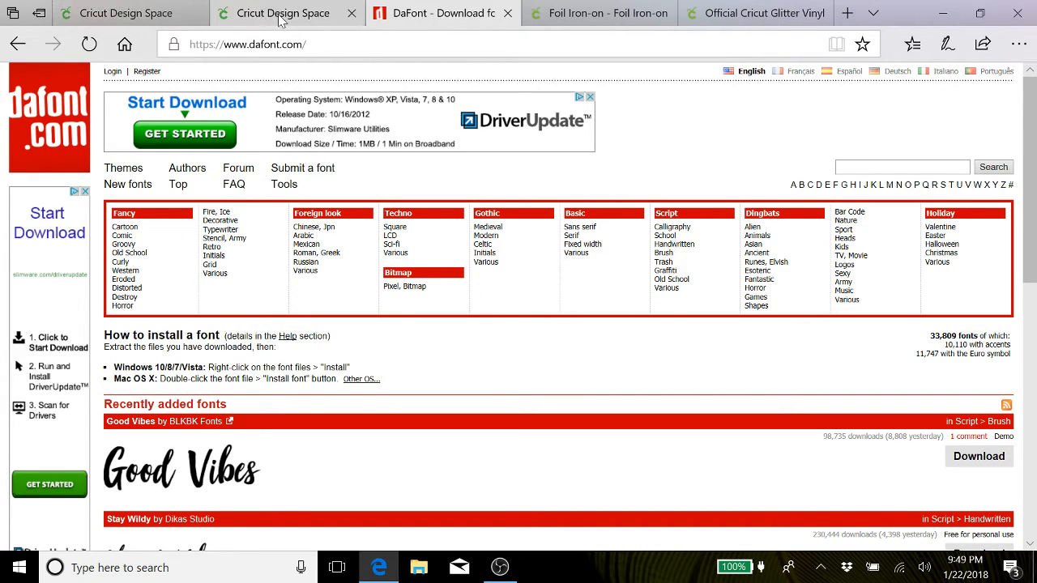
mouse_move(192, 17)
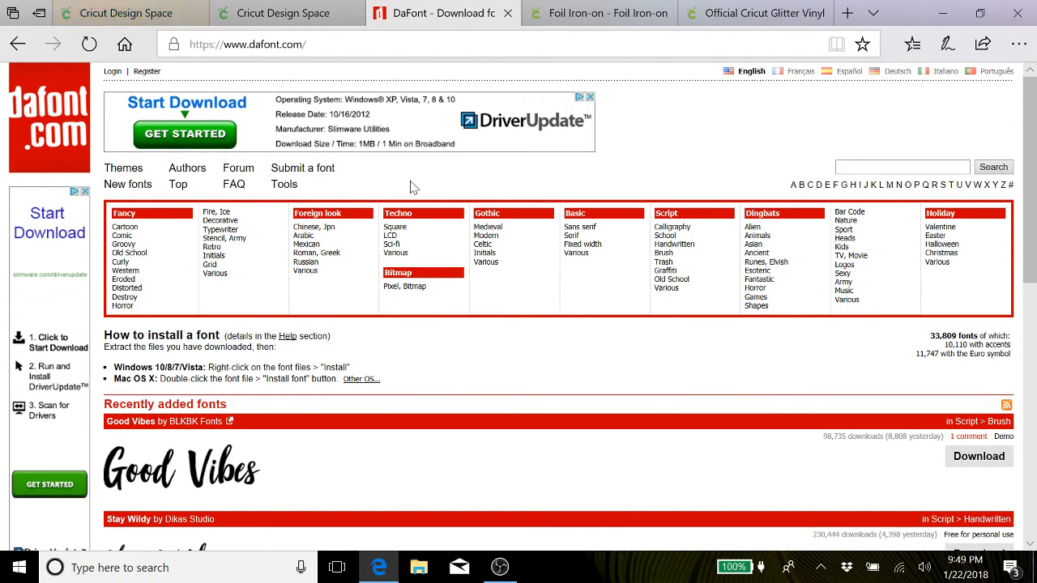
left_click(178, 19)
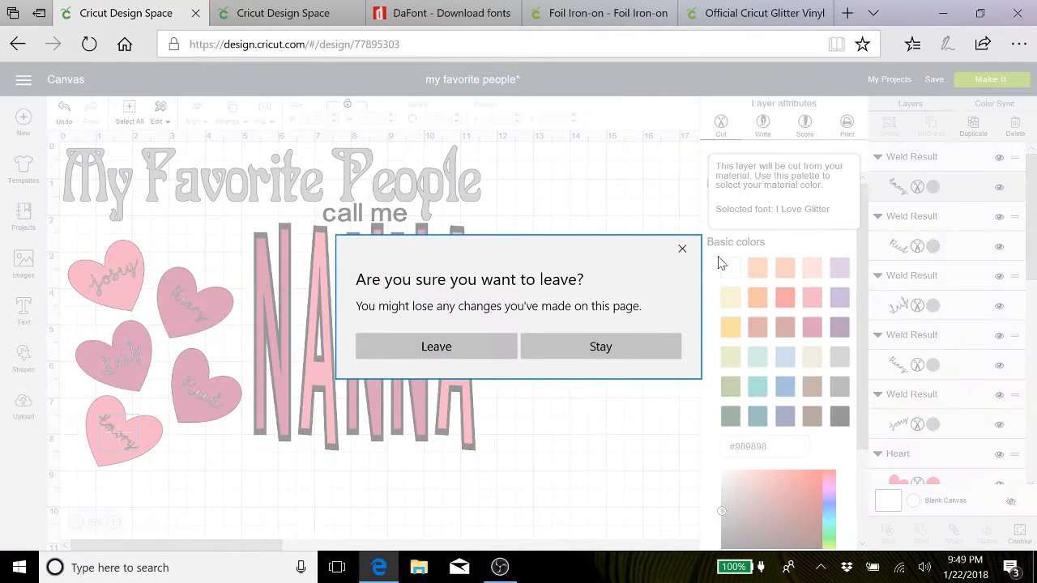
left_click(614, 351)
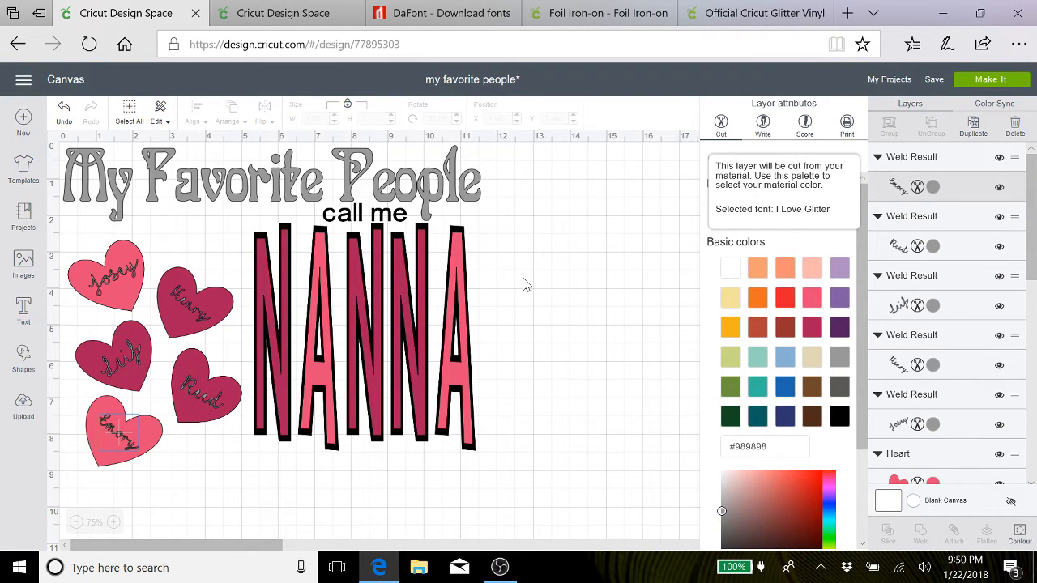
left_click(662, 301)
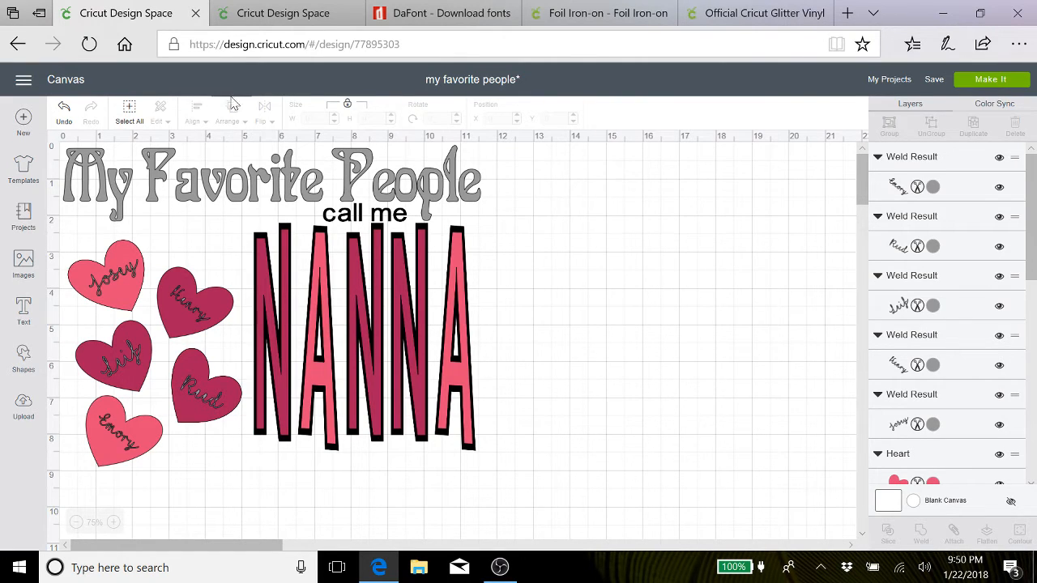
Start a new blank project and add a text object reading "My Favorite People"
left_click(337, 20)
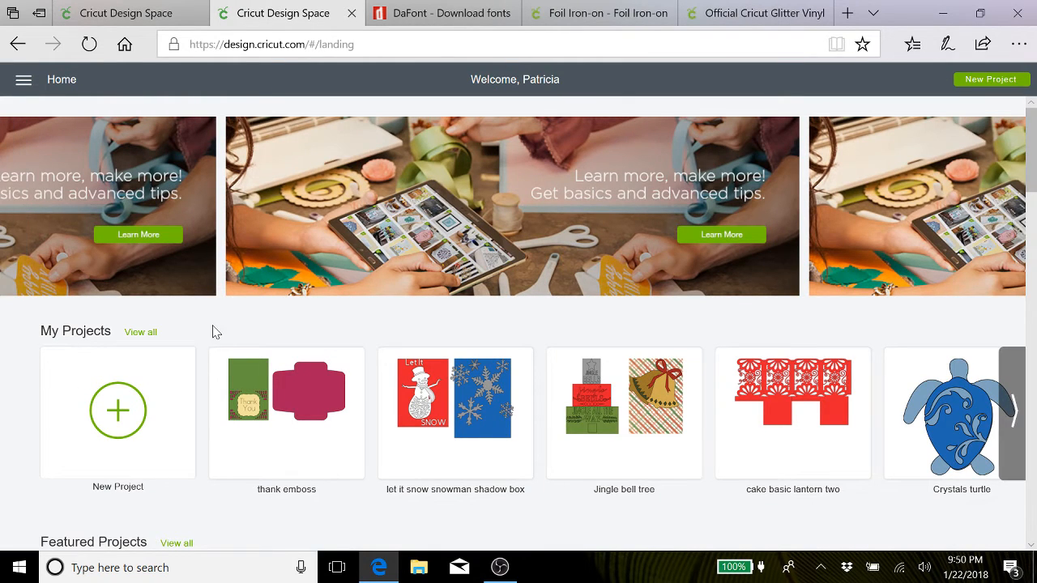
left_click(118, 422)
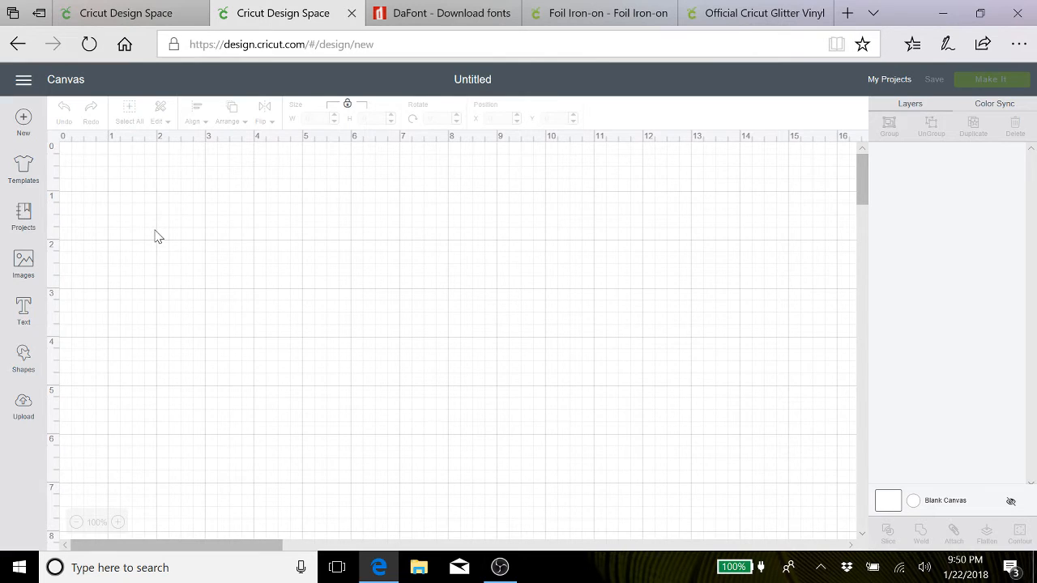
left_click(23, 311)
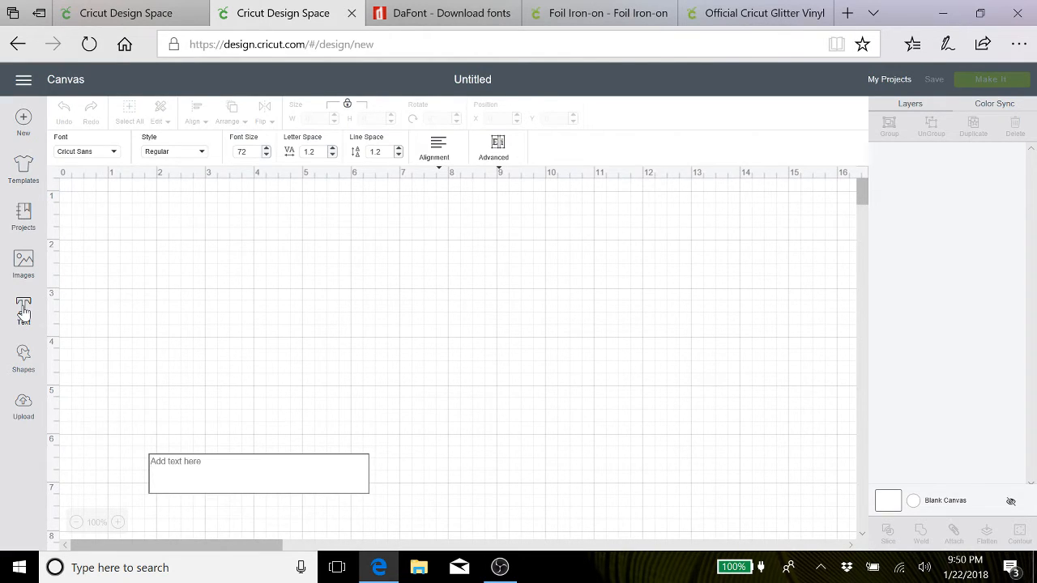
type("My")
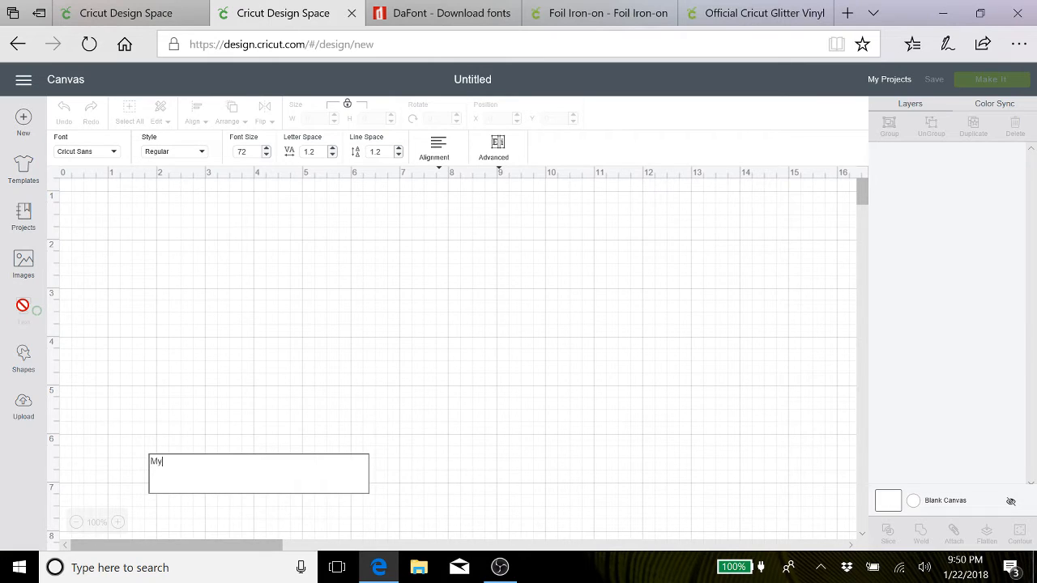
type(" Fa")
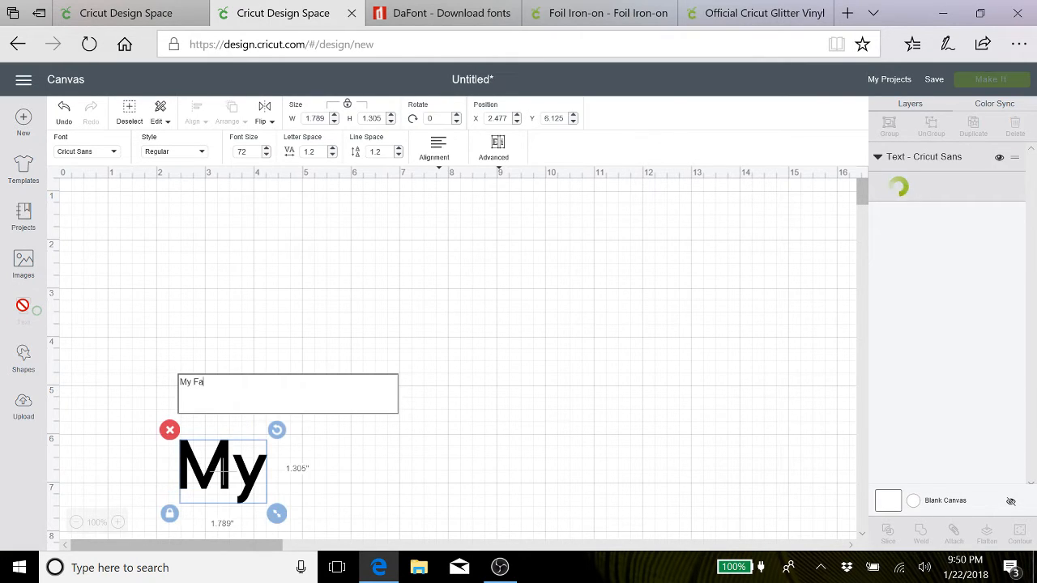
type("vorite")
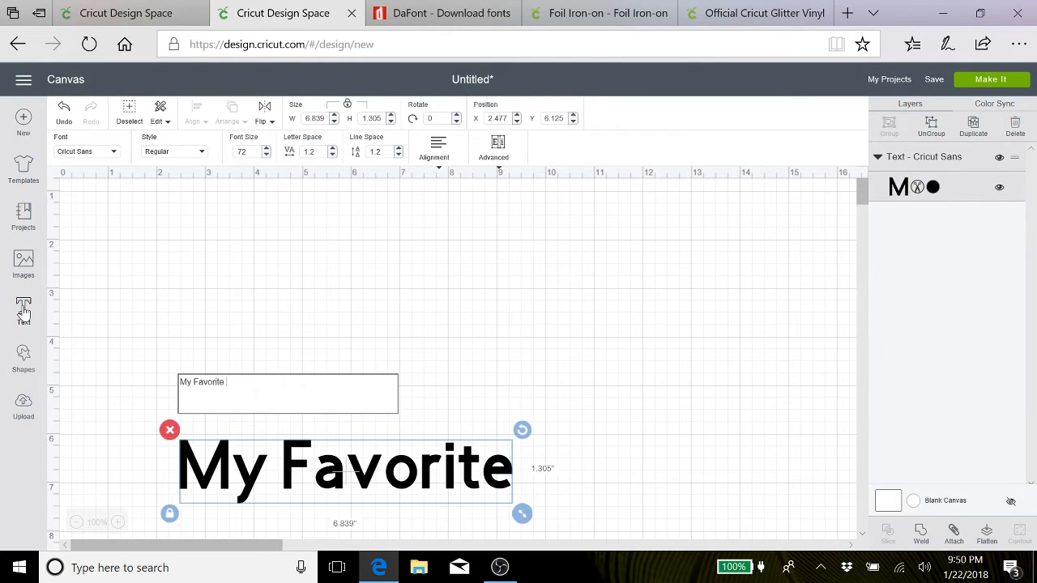
type(" P")
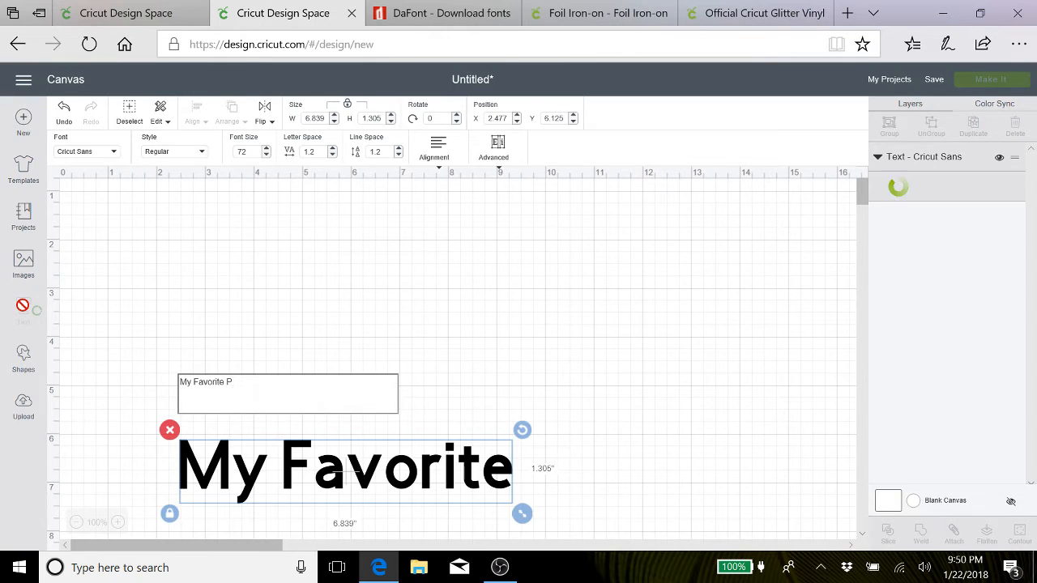
type("eople")
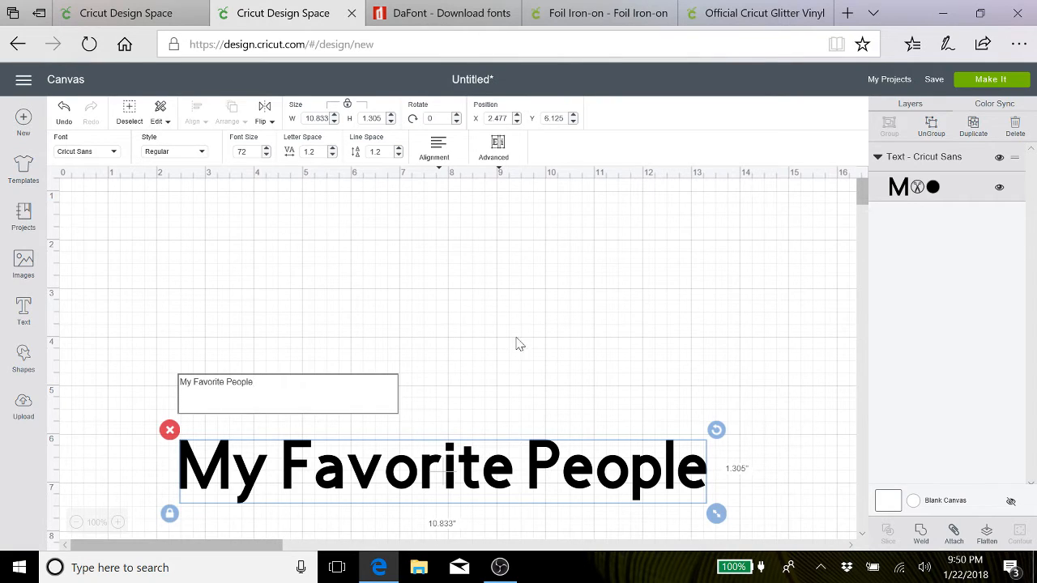
Review the finished design and examine the Foil Iron-on and Glitter Vinyl product pages
left_click(171, 14)
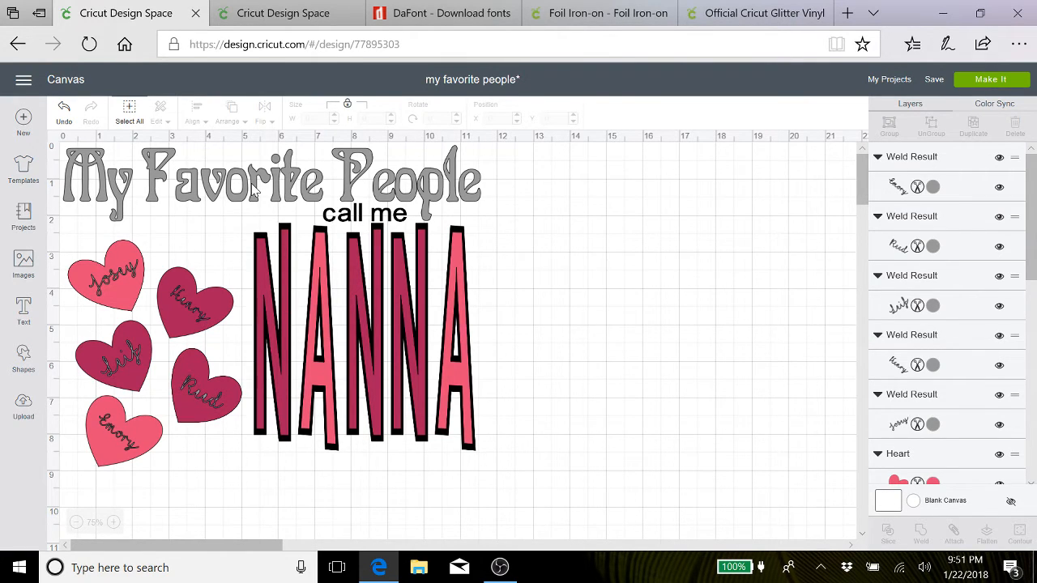
left_click(594, 17)
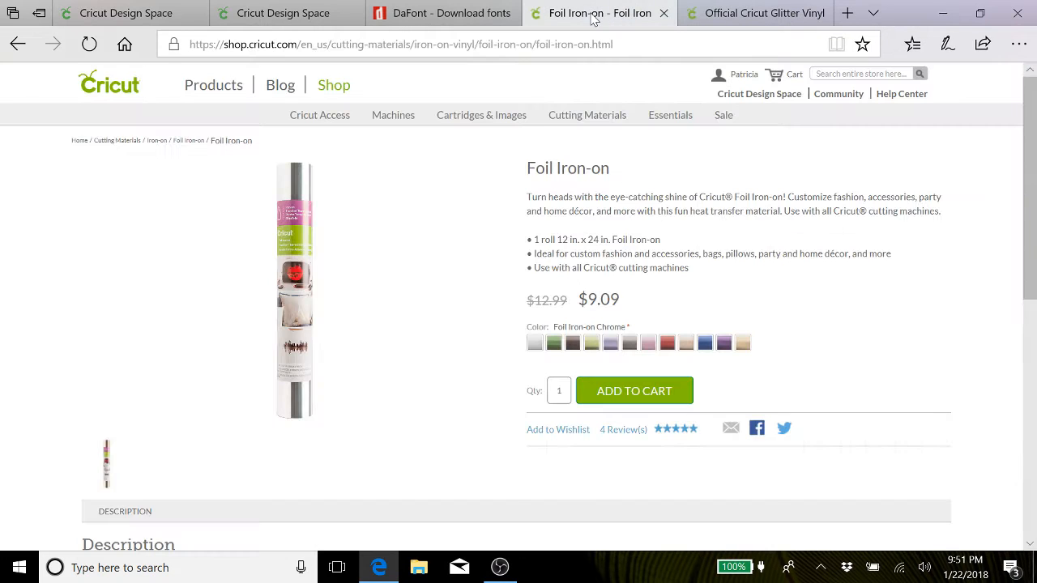
mouse_move(478, 115)
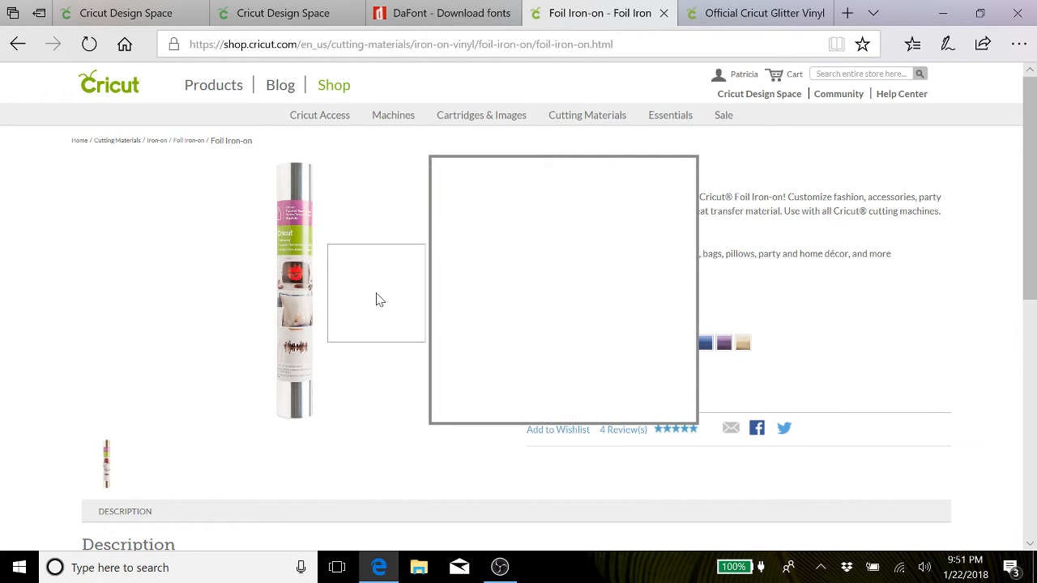
left_click(761, 15)
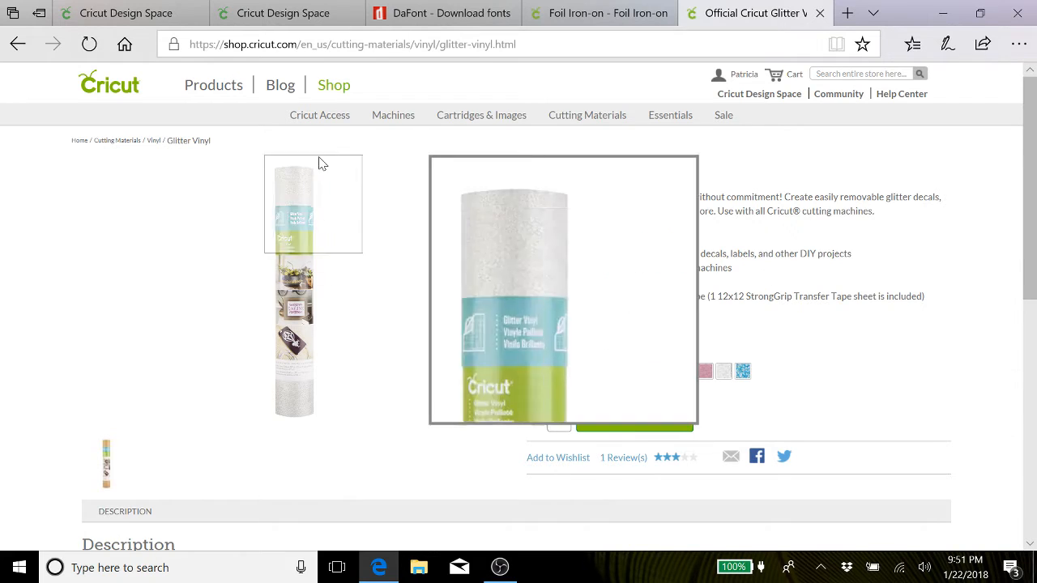
left_click(622, 18)
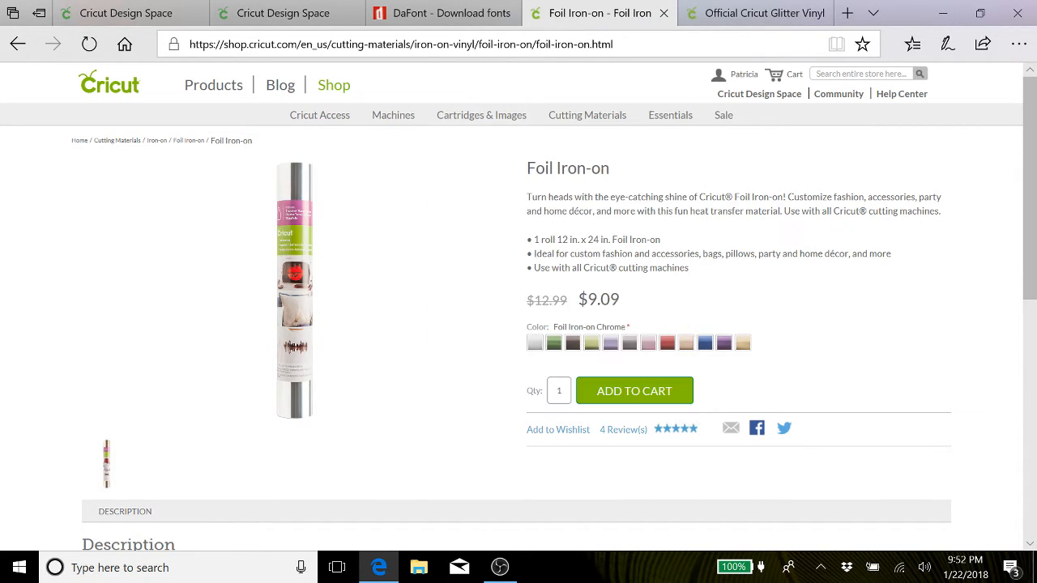
Close the Foil Iron-on, Glitter Vinyl and DaFont pages to return to the new canvas
left_click(663, 14)
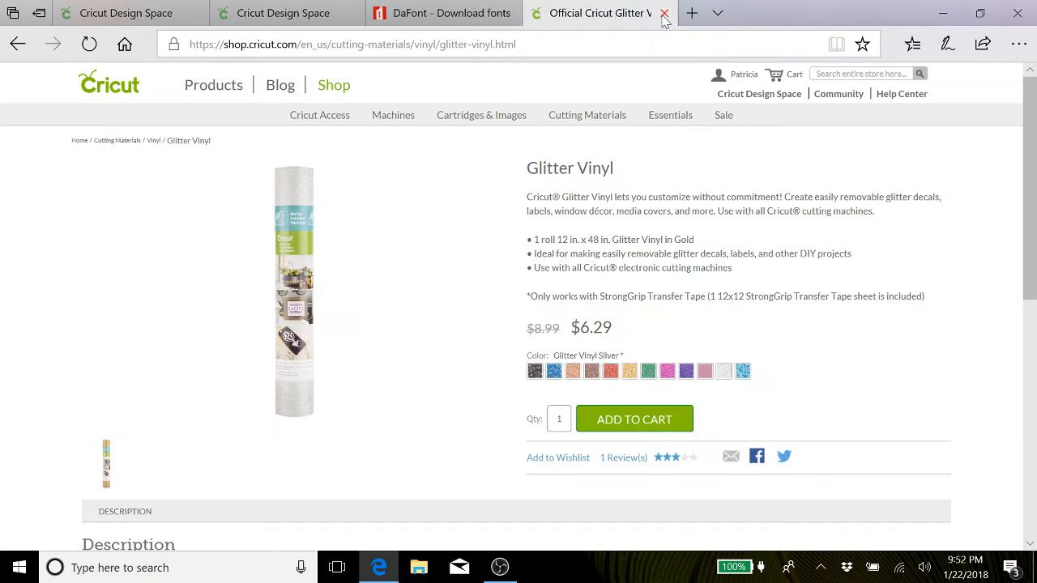
left_click(662, 12)
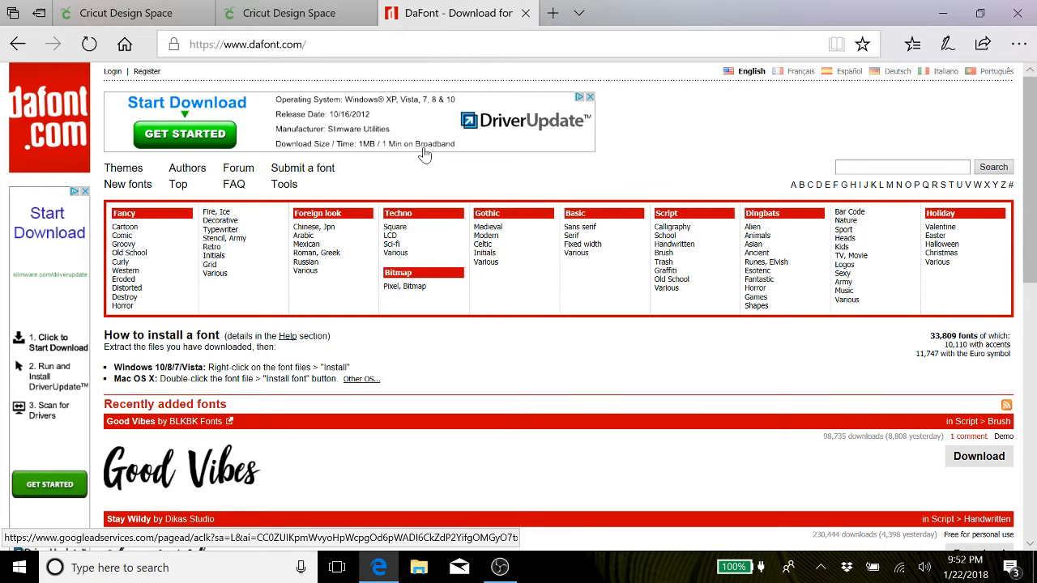
left_click(527, 14)
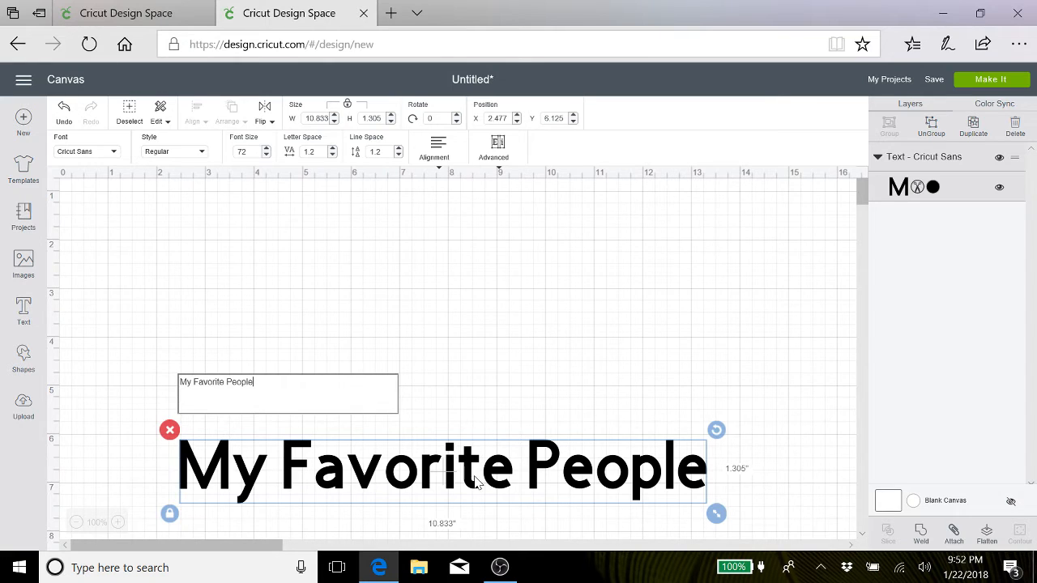
Move the "My Favorite People" text to about X 0.38, Y 1.19 and set its font to Art Nouveau, searching for "art"
left_click_drag(477, 483, 371, 241)
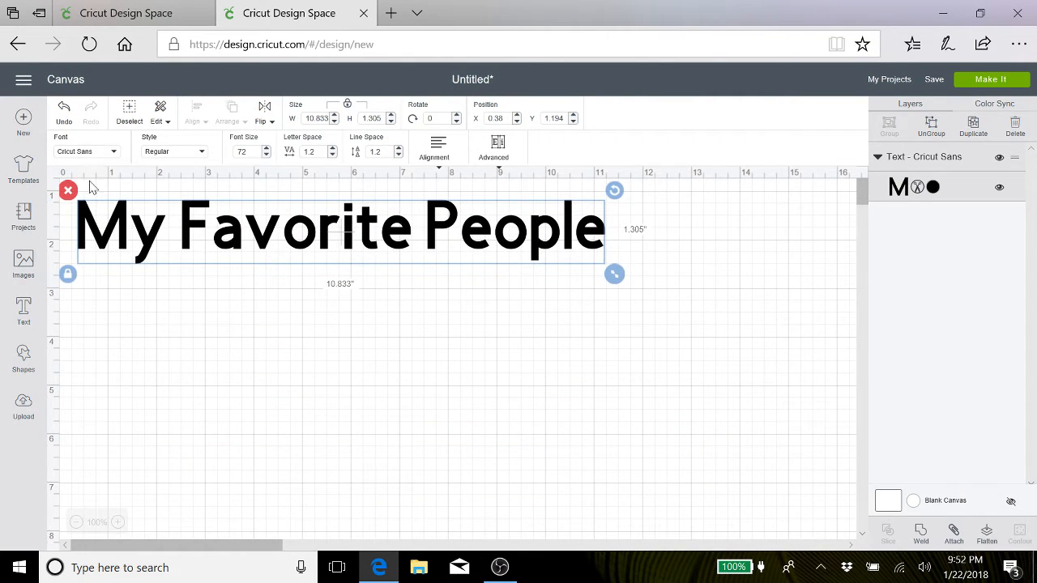
left_click(114, 154)
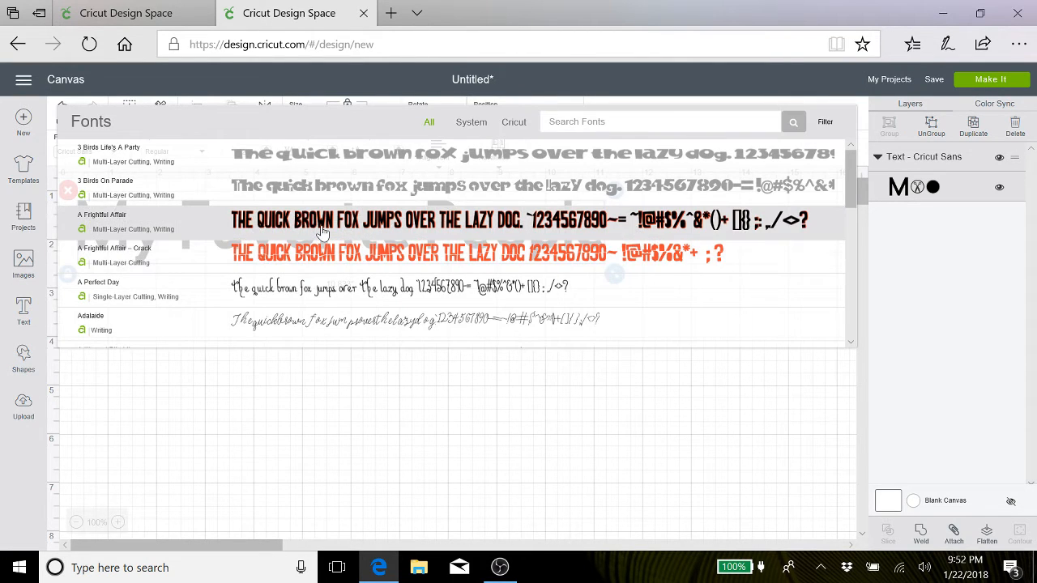
left_click(549, 121)
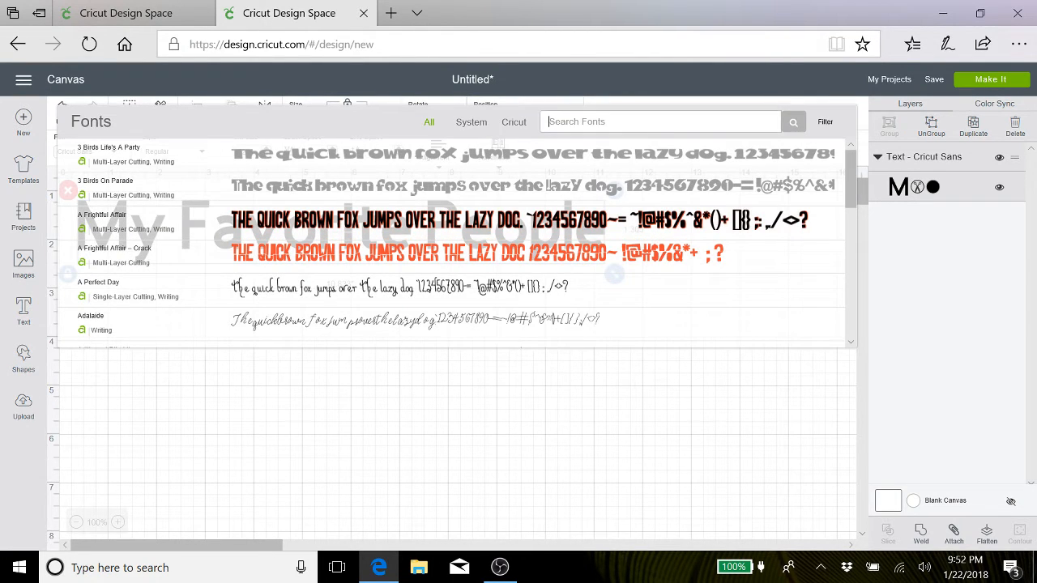
type("art")
left_click(789, 123)
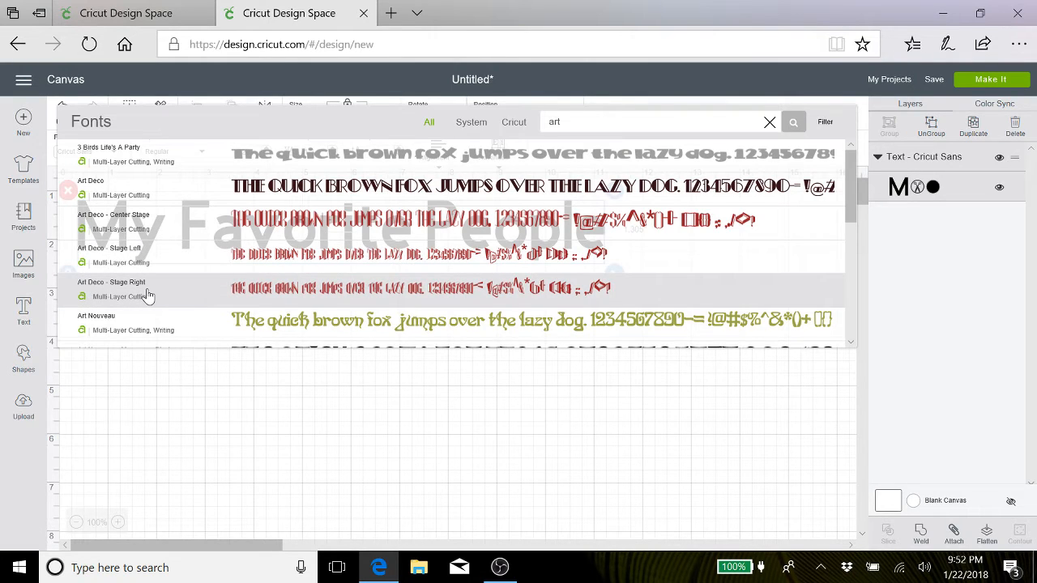
left_click(184, 329)
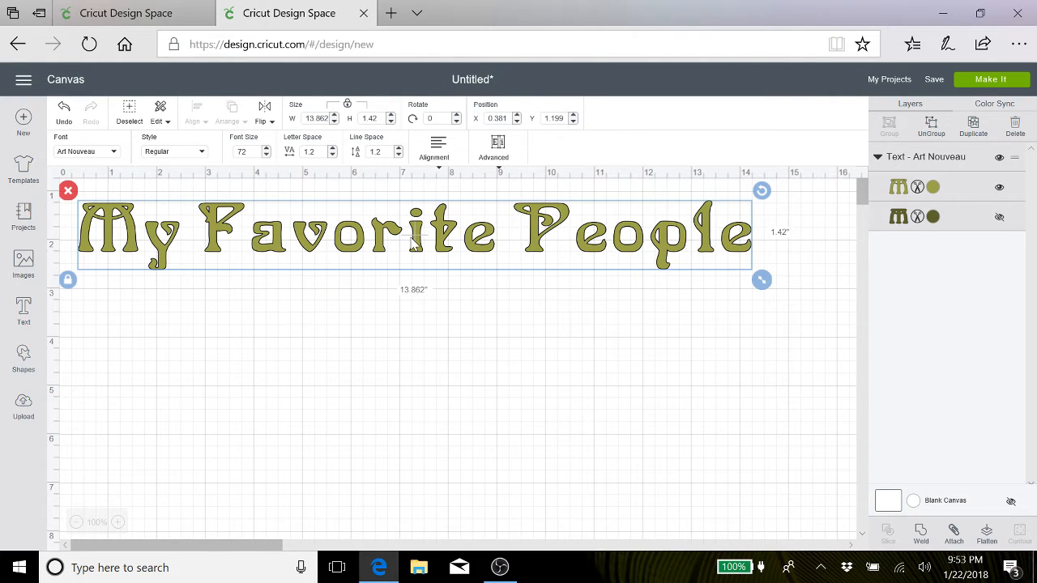
Filter the font list to show only My Fonts
left_click(111, 152)
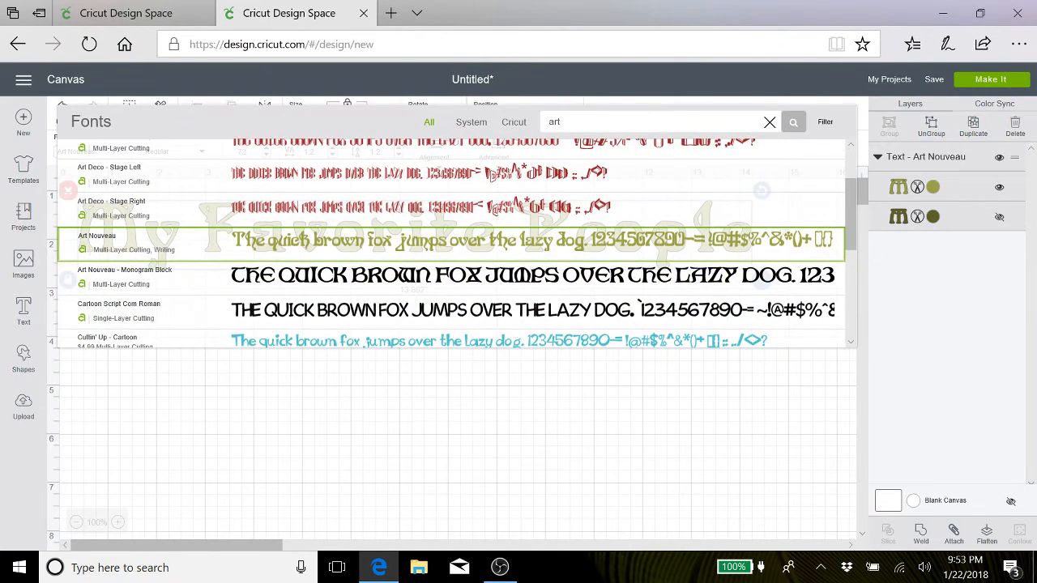
left_click(826, 129)
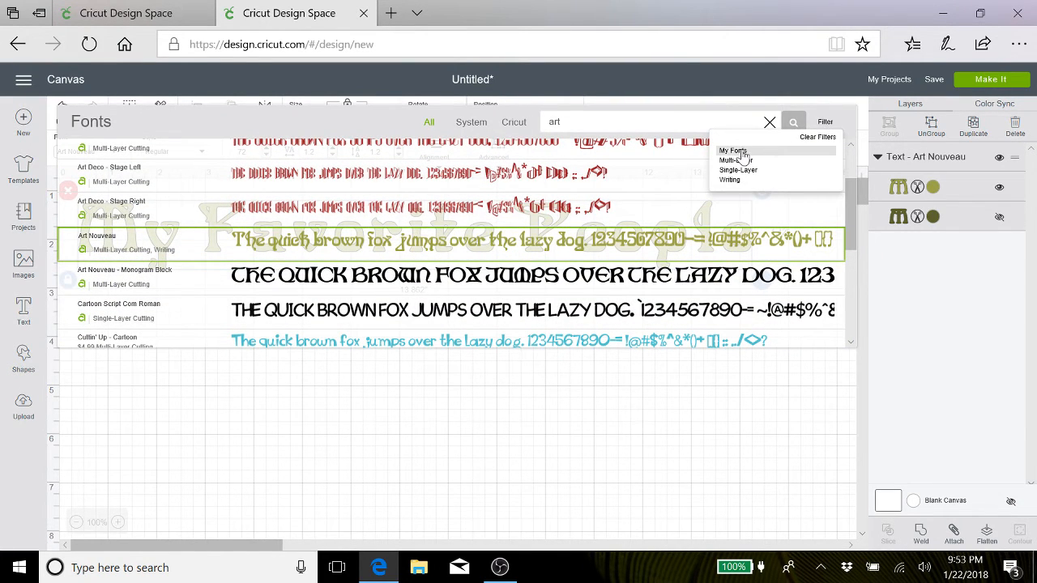
left_click(90, 253)
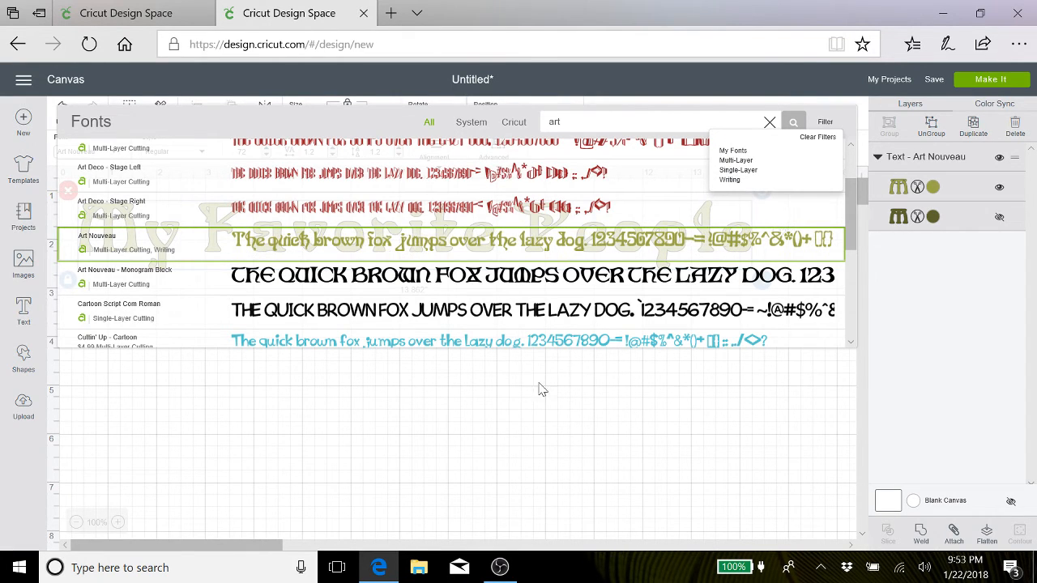
left_click(734, 152)
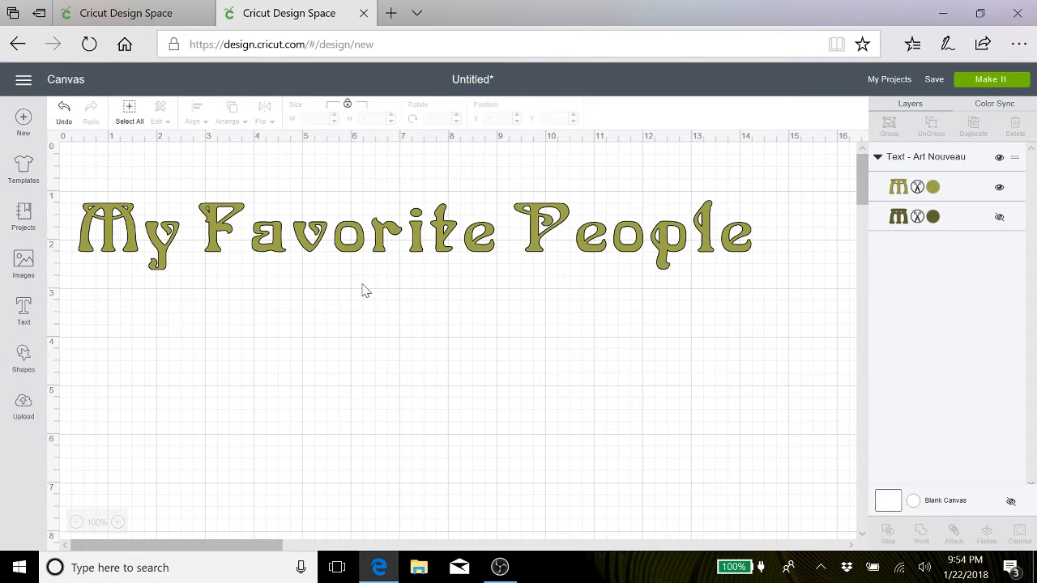
Add the text "call me" to the canvas and set its font to Agency FB from the full font list
left_click(23, 309)
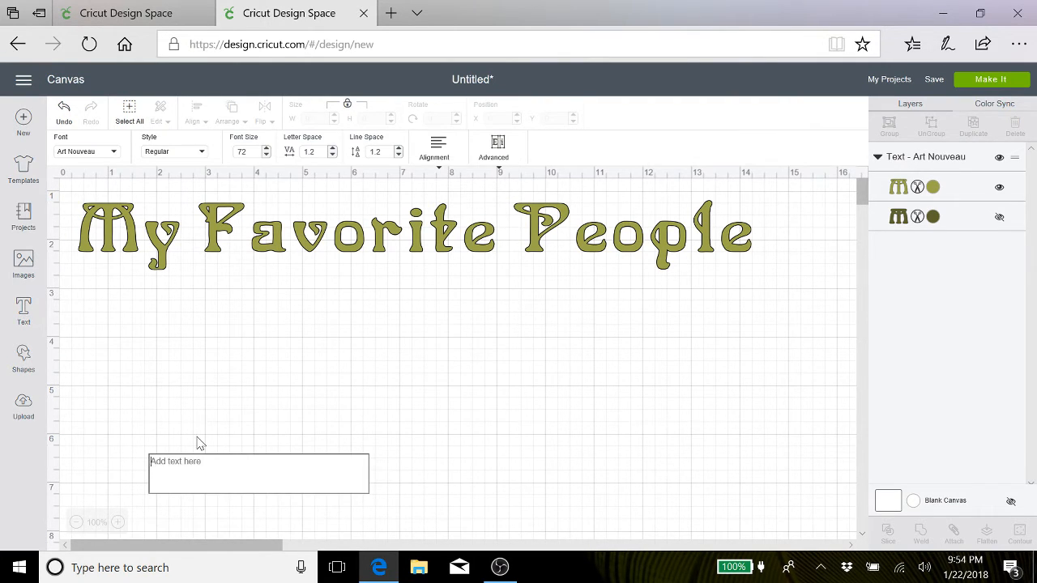
type("call me")
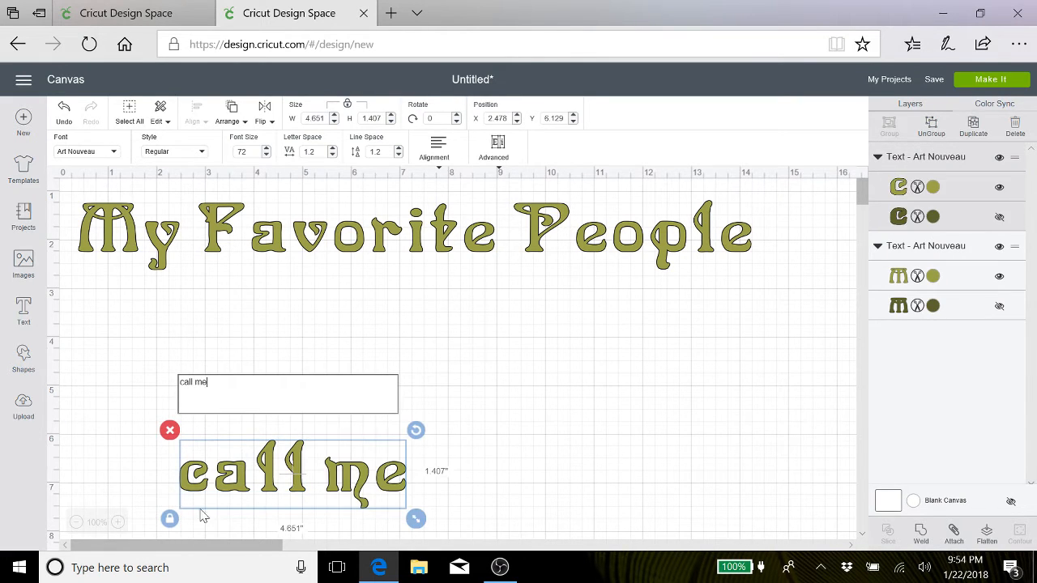
left_click(115, 156)
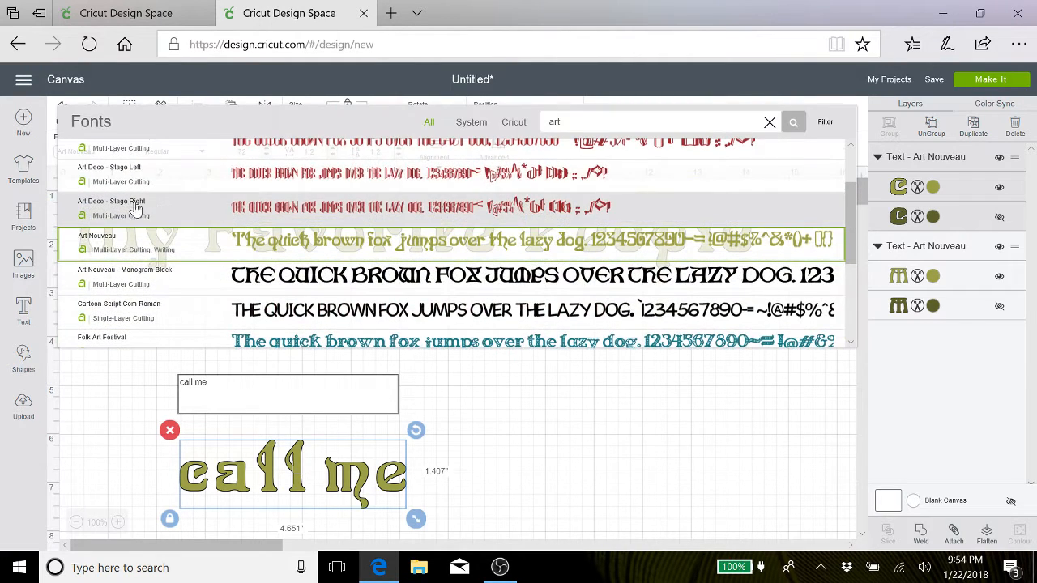
scroll(160, 213, "down", 1)
scroll(160, 213, "up", 3)
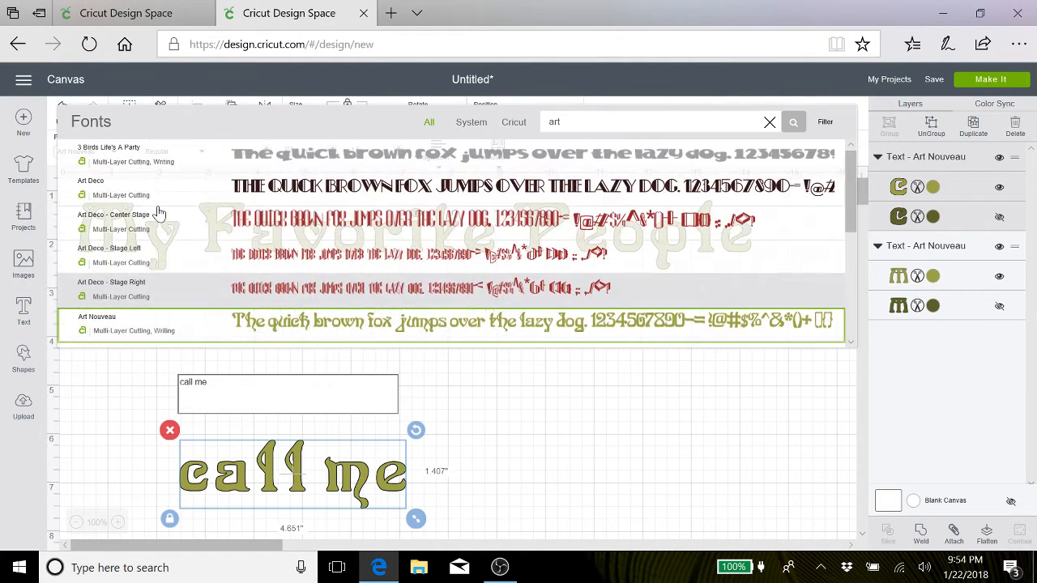
left_click(769, 124)
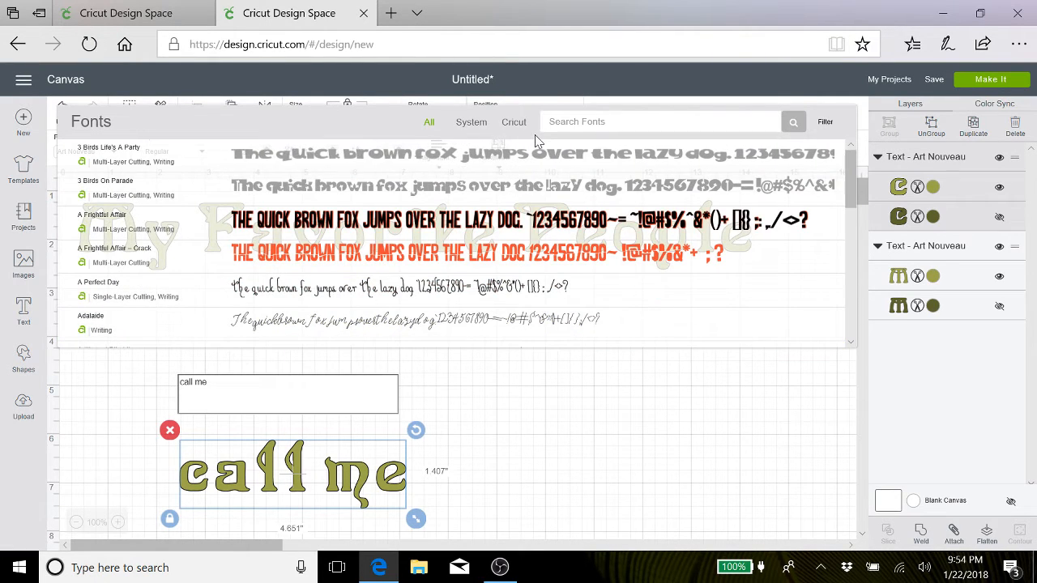
scroll(156, 242, "down", 5)
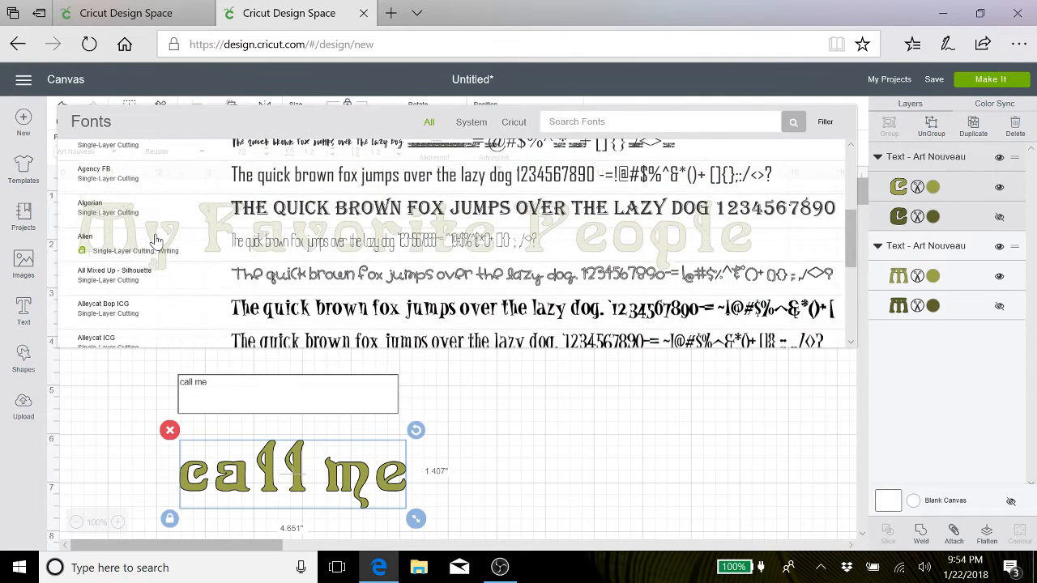
left_click(165, 187)
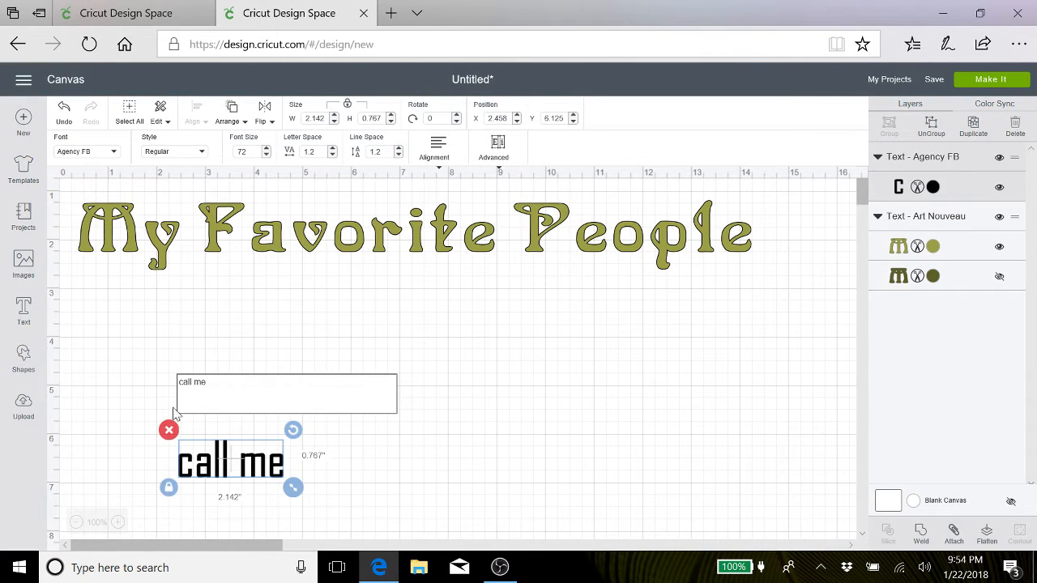
Move the "call me" text clear of the heading to about X 9.35, Y 4.86
left_click_drag(274, 460, 589, 284)
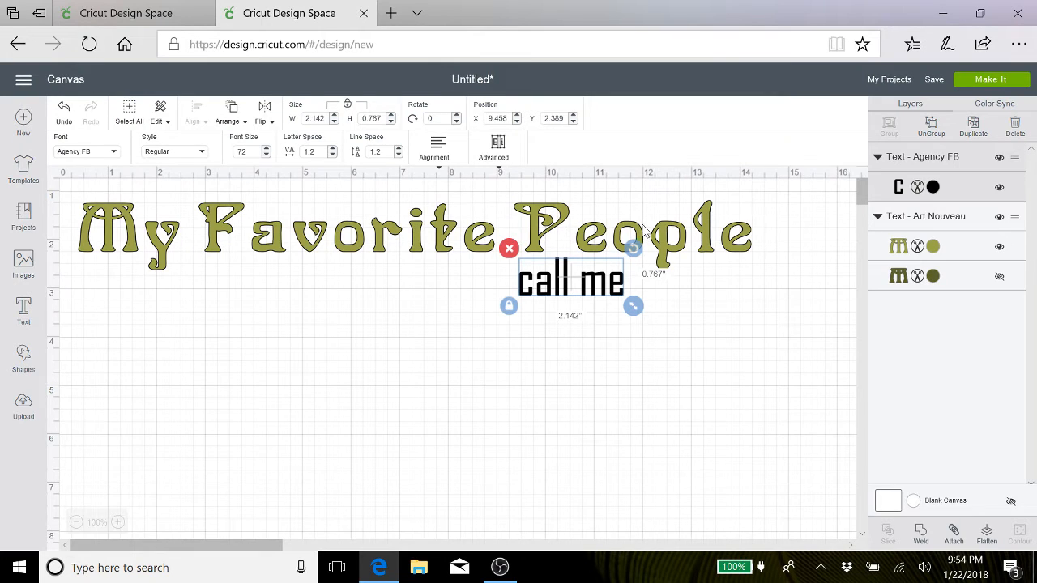
left_click(575, 294)
left_click_drag(574, 278, 465, 351)
left_click_drag(574, 274, 583, 343)
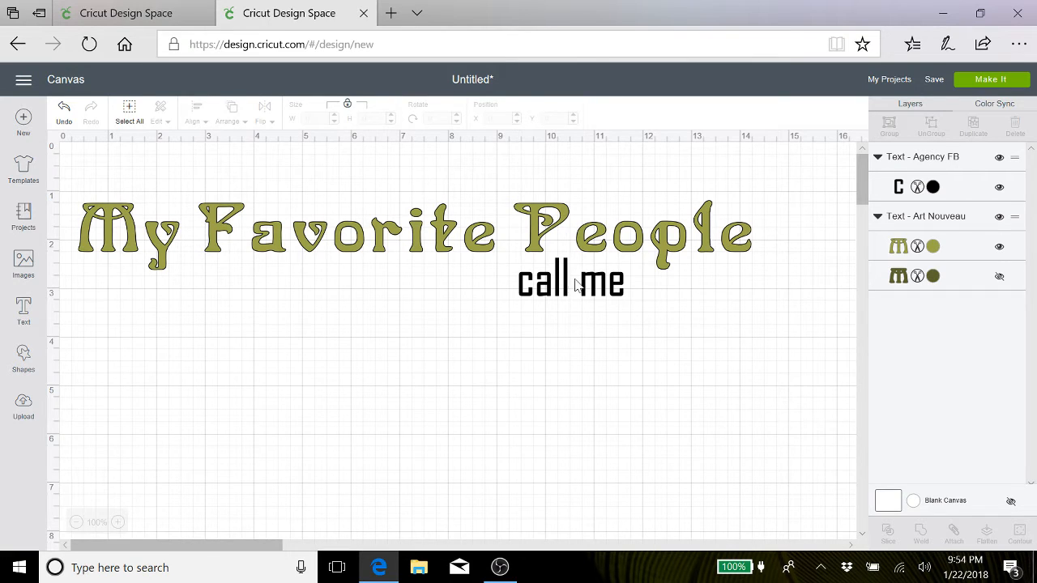
left_click_drag(640, 292, 500, 272)
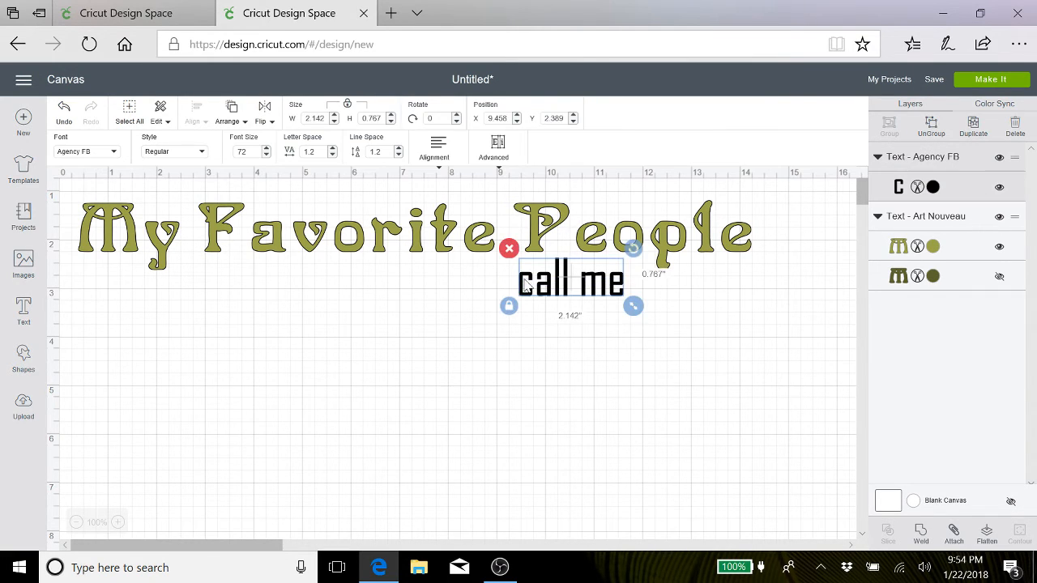
left_click_drag(570, 278, 565, 403)
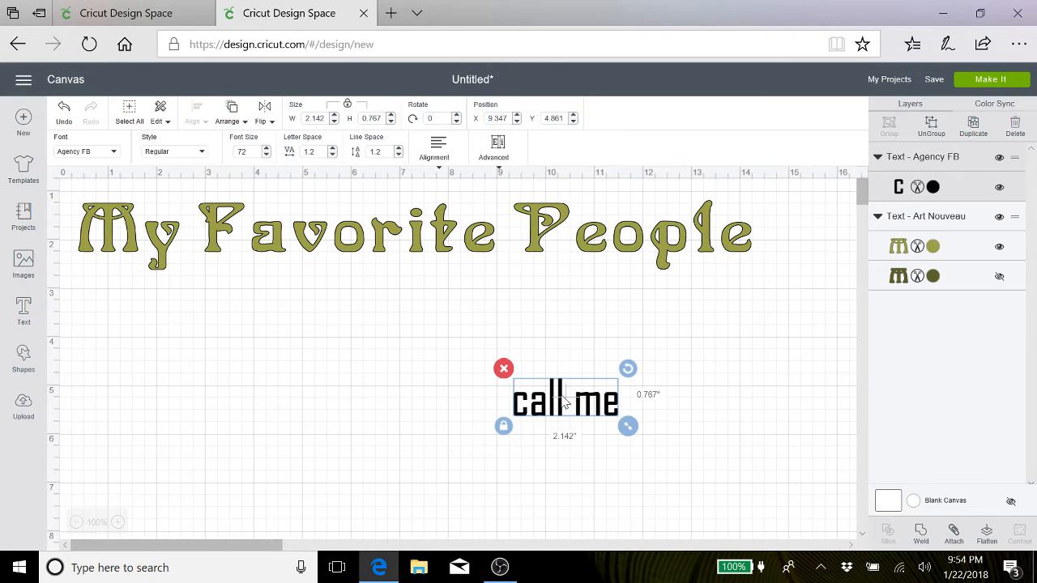
Set the letter spacing of the "My Favorite People" text to .2
left_click(739, 241)
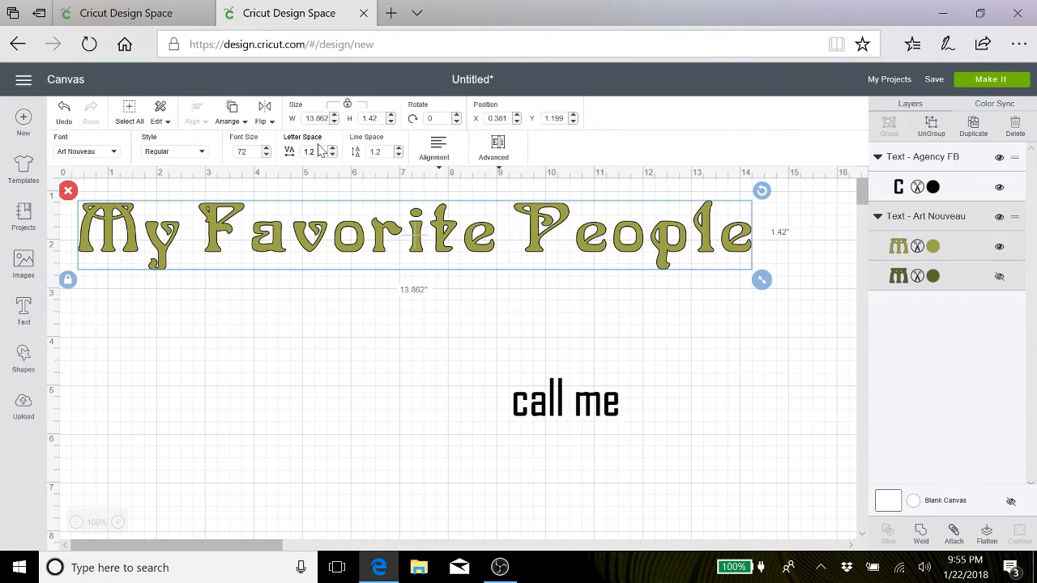
left_click_drag(315, 152, 303, 151)
key("BackSpace")
type(".2")
key("Return")
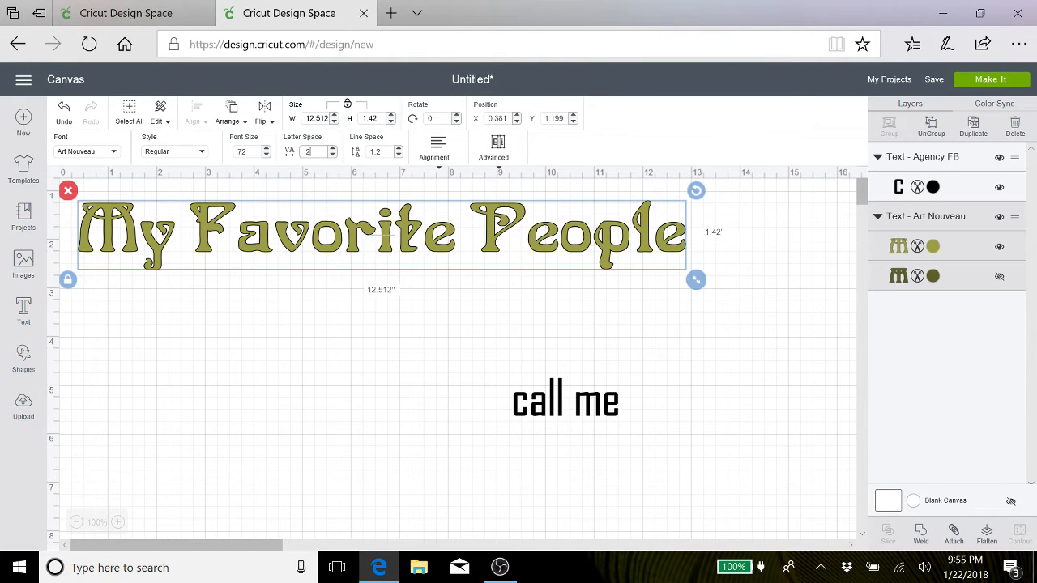
Set the width of the "My Favorite People" text to 11.5 inches
left_click(325, 118)
key("BackSpace")
key("Return")
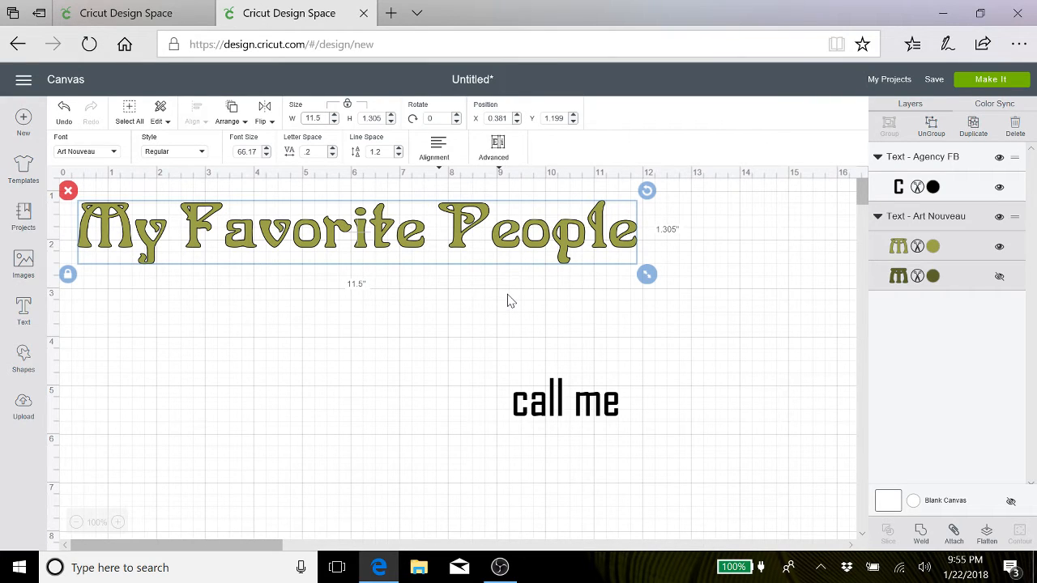
Move the "call me" text just beneath the heading, near "People", to about X 7.78, Y 2.24
left_click(551, 416)
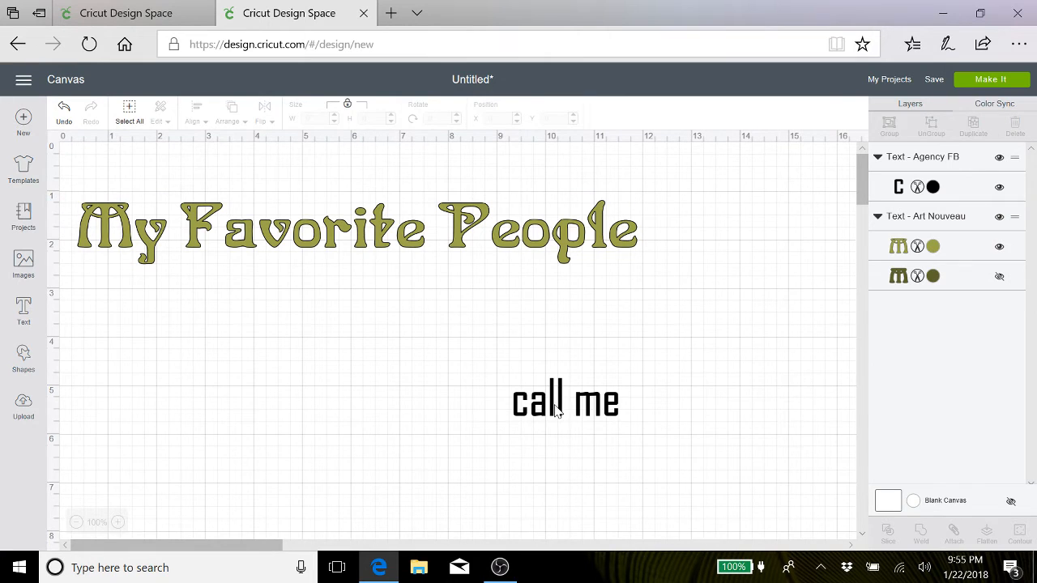
left_click_drag(551, 403, 492, 350)
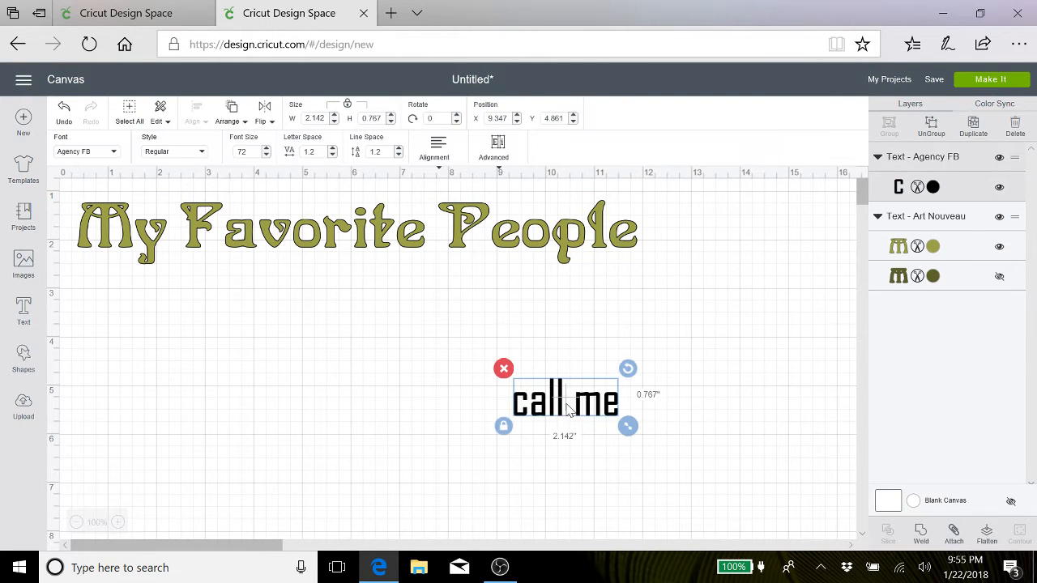
left_click_drag(567, 404, 536, 369)
left_click(569, 400)
left_click(539, 387)
left_click_drag(589, 411, 513, 282)
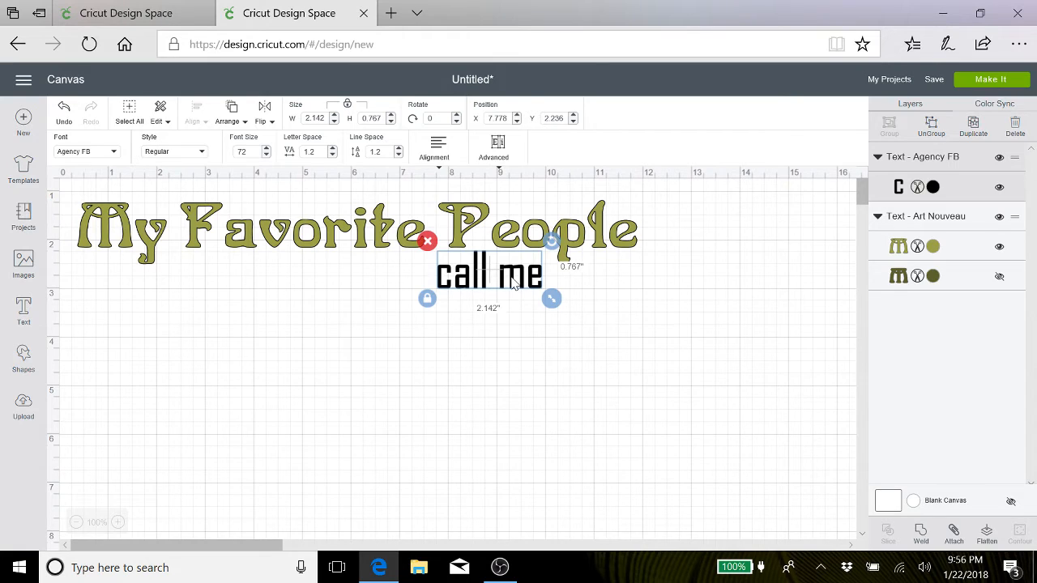
left_click(501, 331)
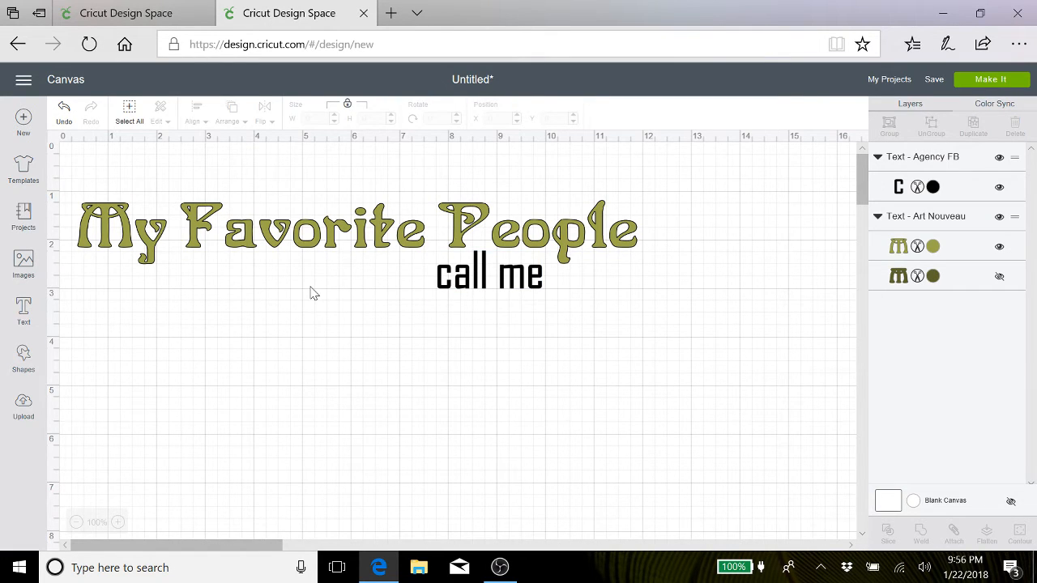
Check the font, size and layers of the NANNA lettering in the finished "my favorite people" design and return to the new canvas
scroll(314, 294, "down", 1)
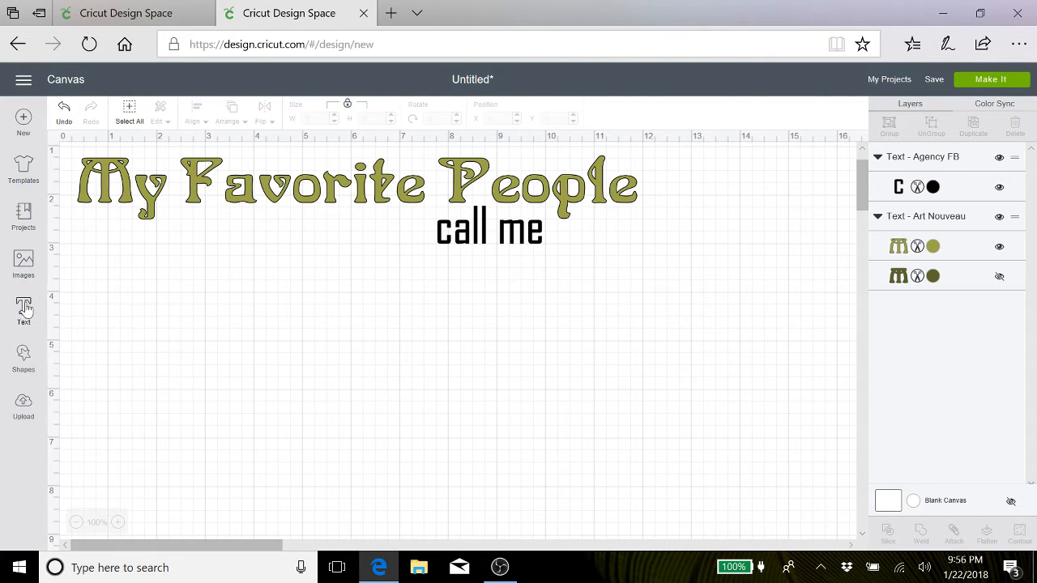
left_click(166, 14)
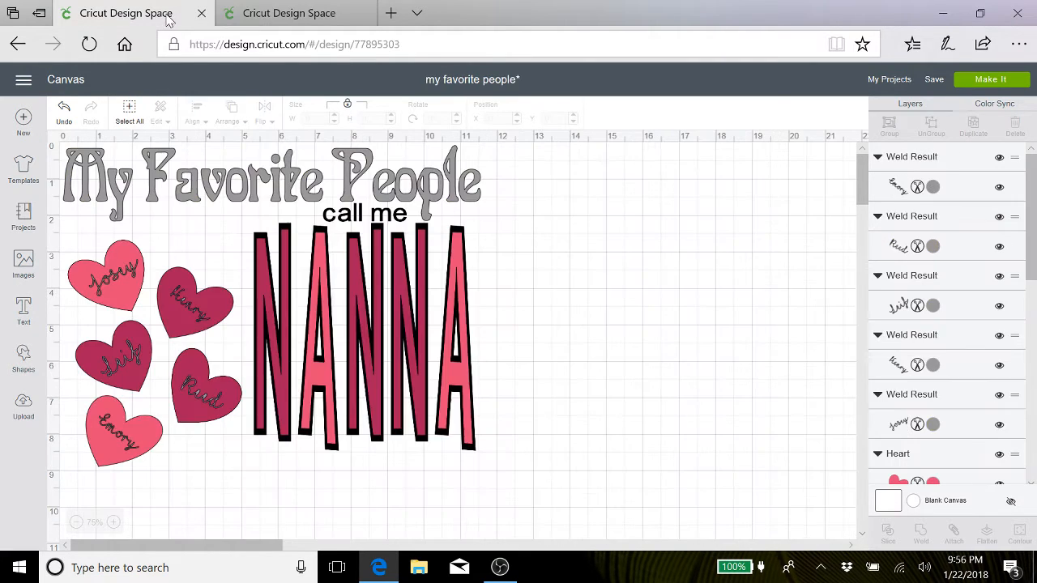
left_click(405, 304)
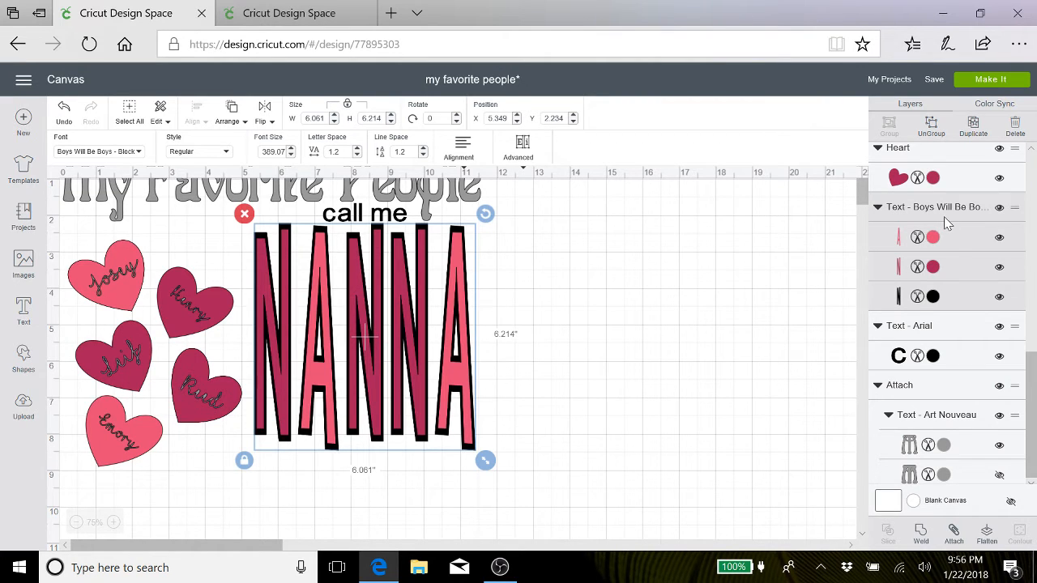
scroll(950, 224, "up", 5)
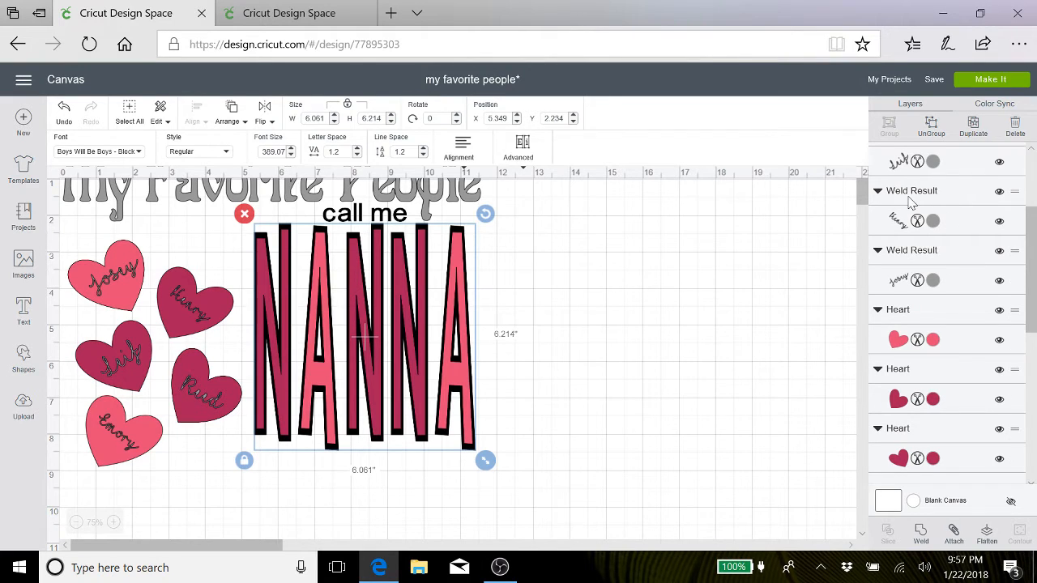
scroll(794, 269, "down", 3)
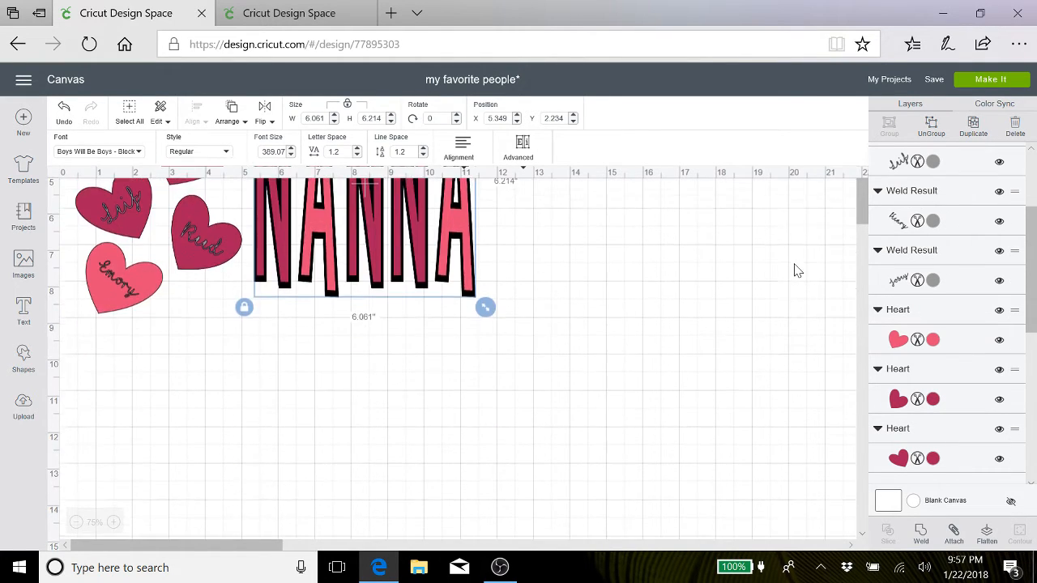
scroll(794, 270, "up", 3)
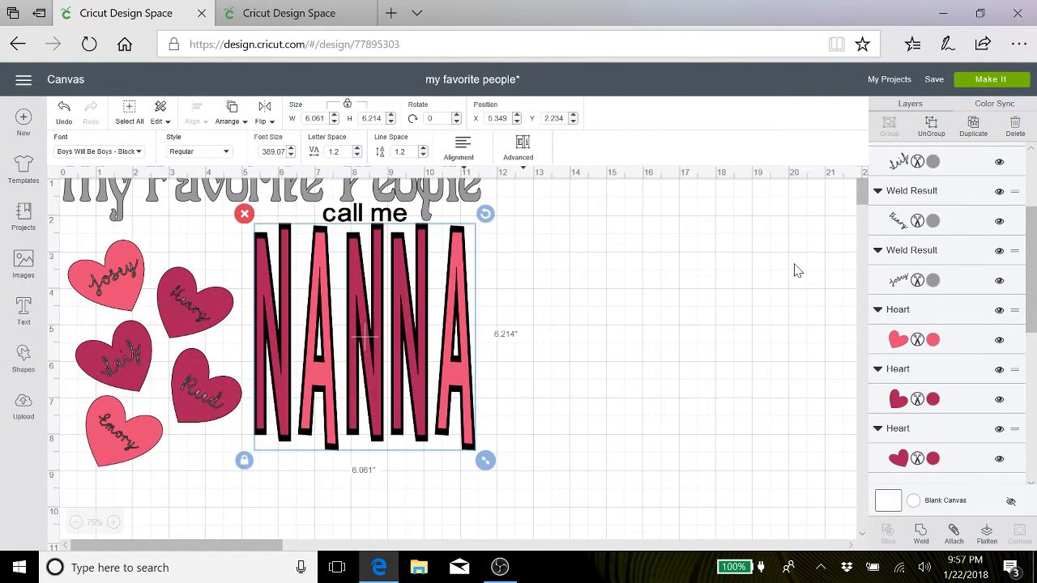
left_click(276, 14)
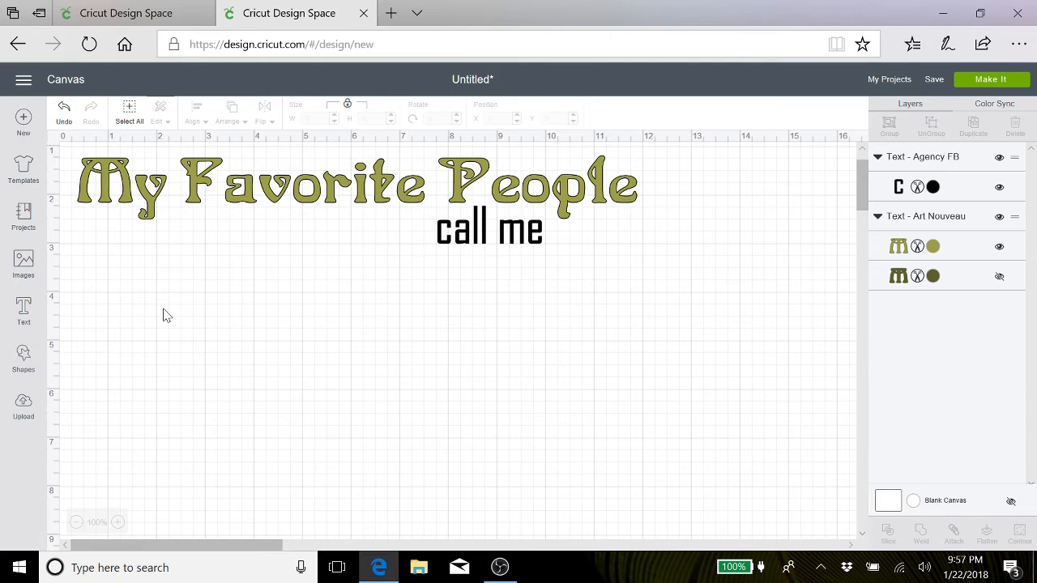
Add the text "NANNA" to the new canvas
left_click(25, 314)
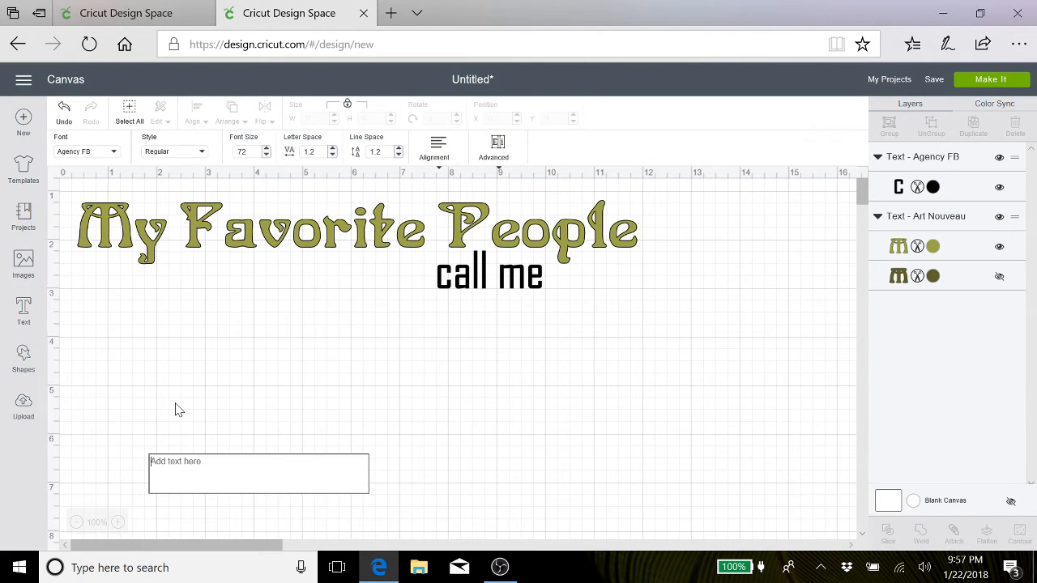
type("N")
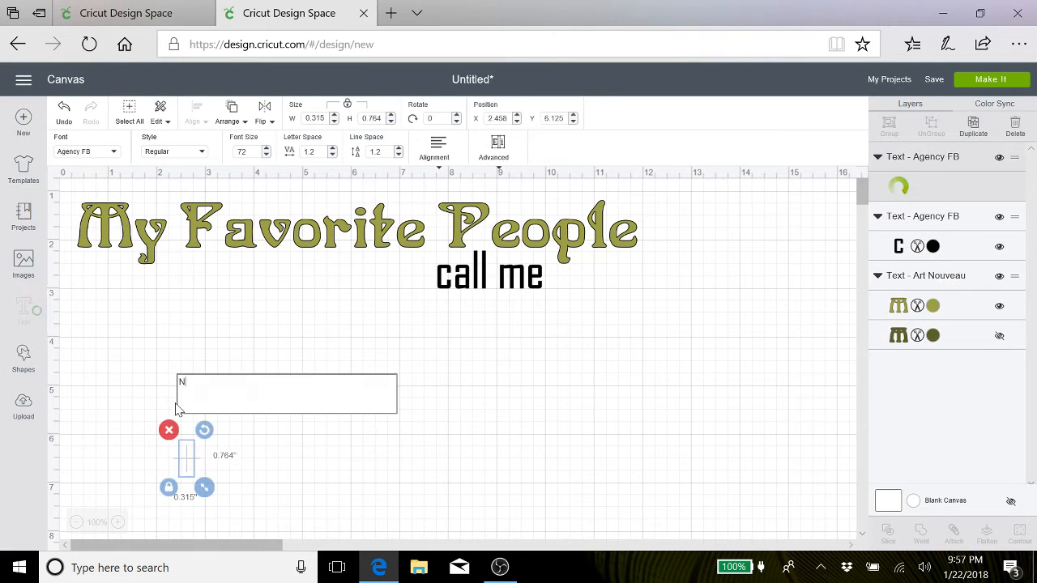
type("A")
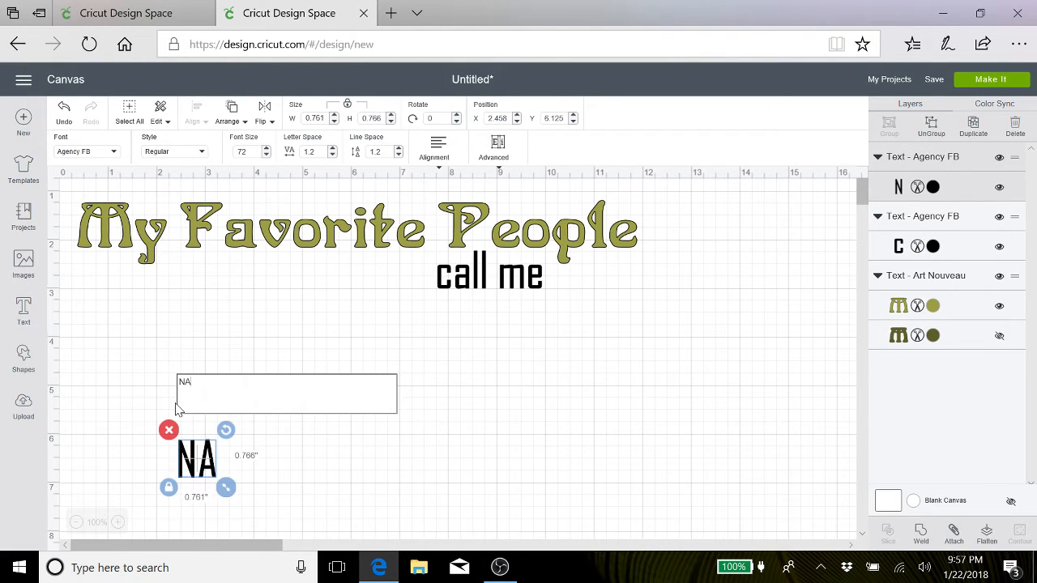
type("NNA")
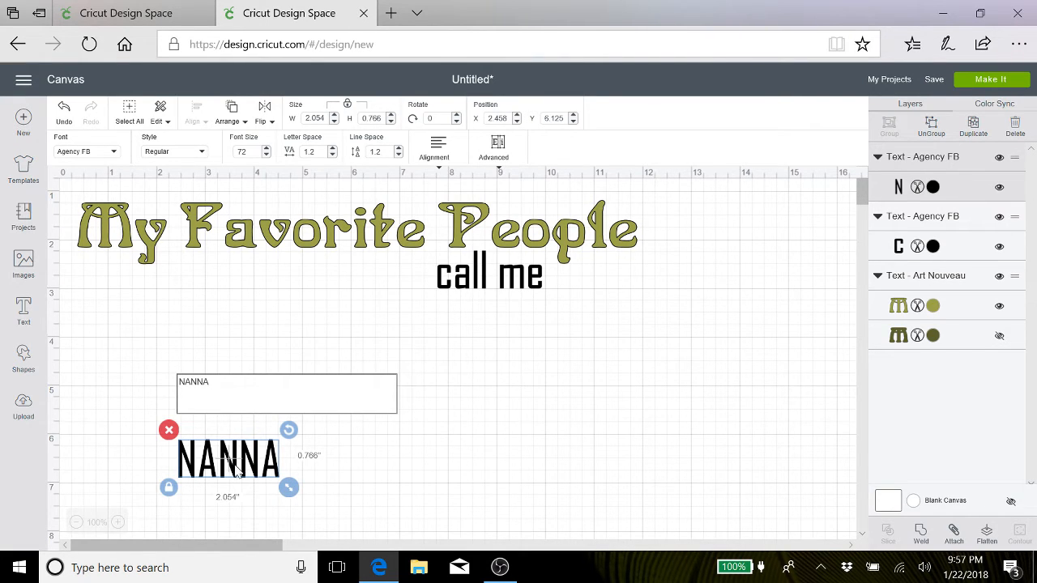
left_click(238, 463)
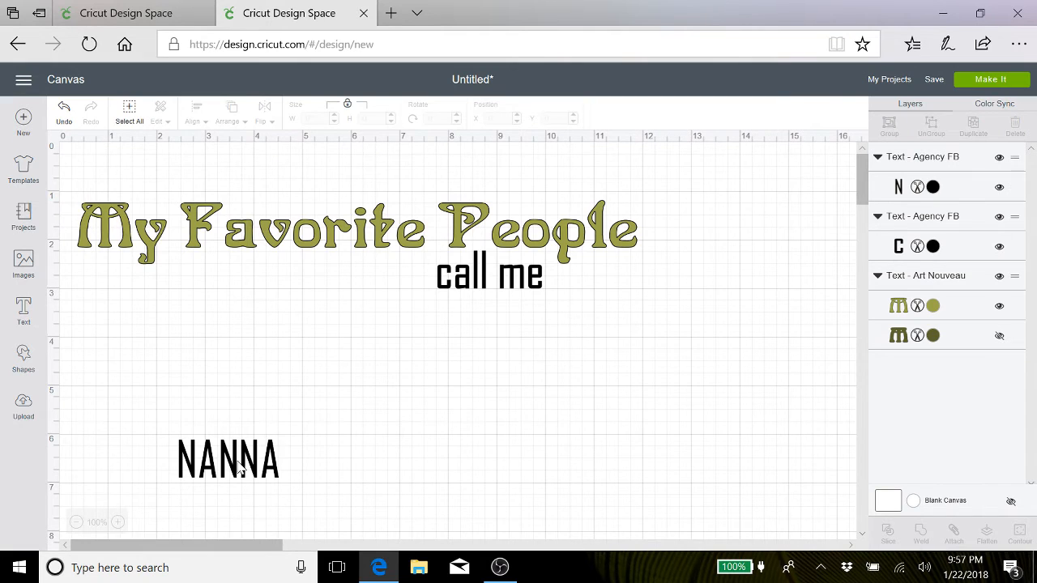
Set the "NANNA" text's font to Boys Will Be Boys - Arrow, searching the fonts for "boys"
left_click(230, 466)
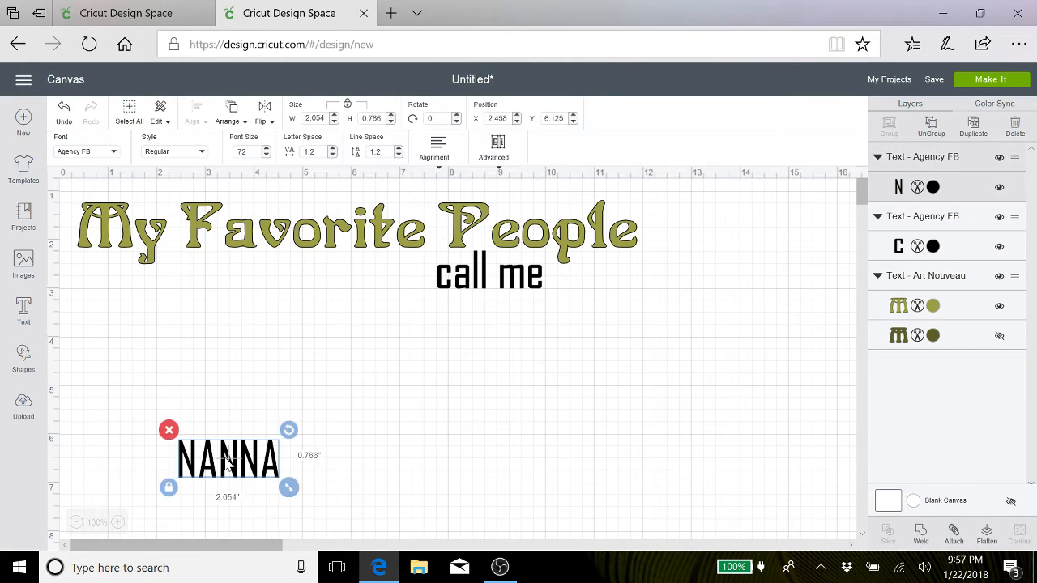
left_click(115, 154)
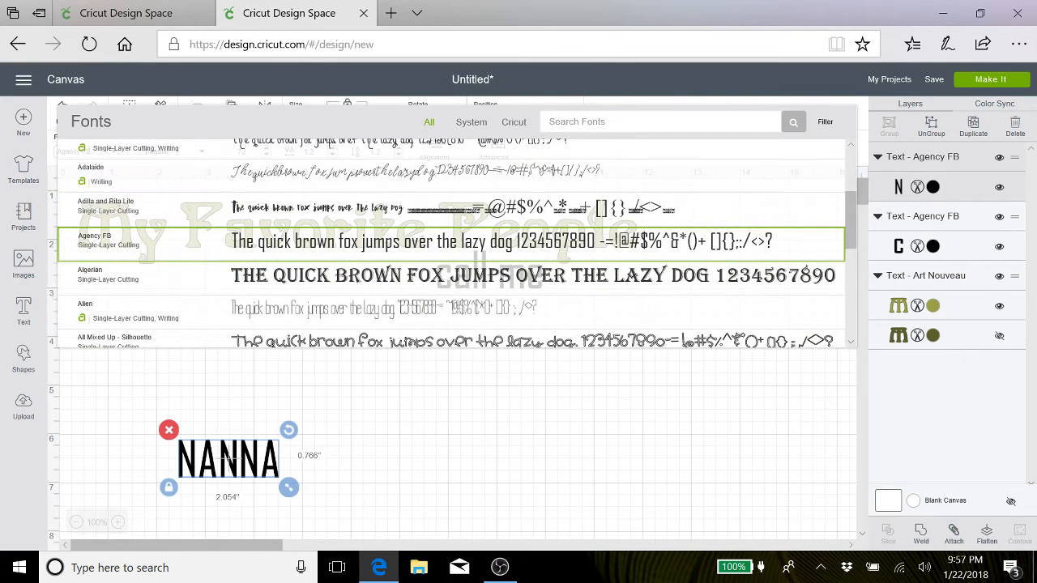
type("b")
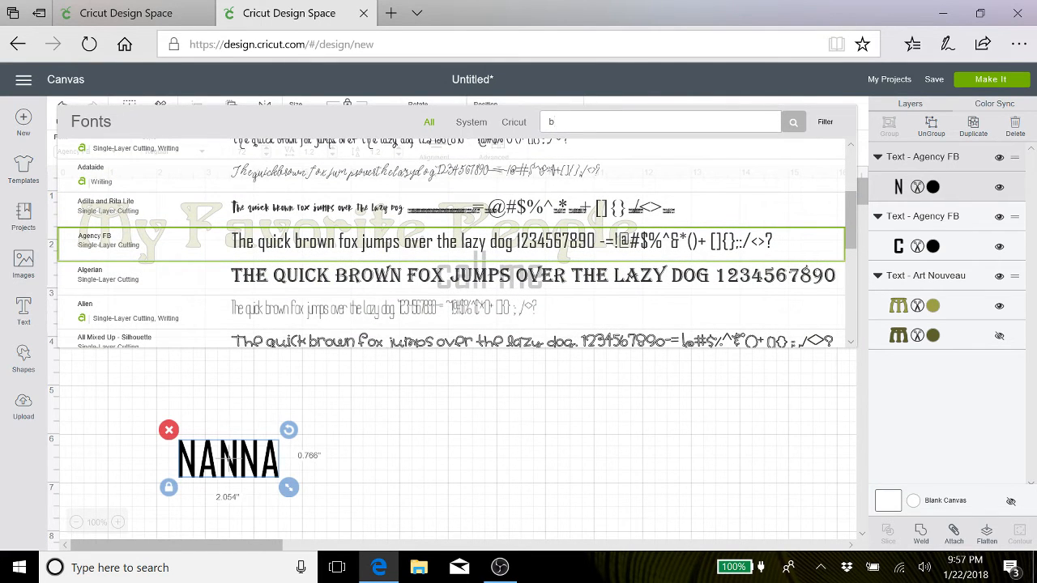
type("oys")
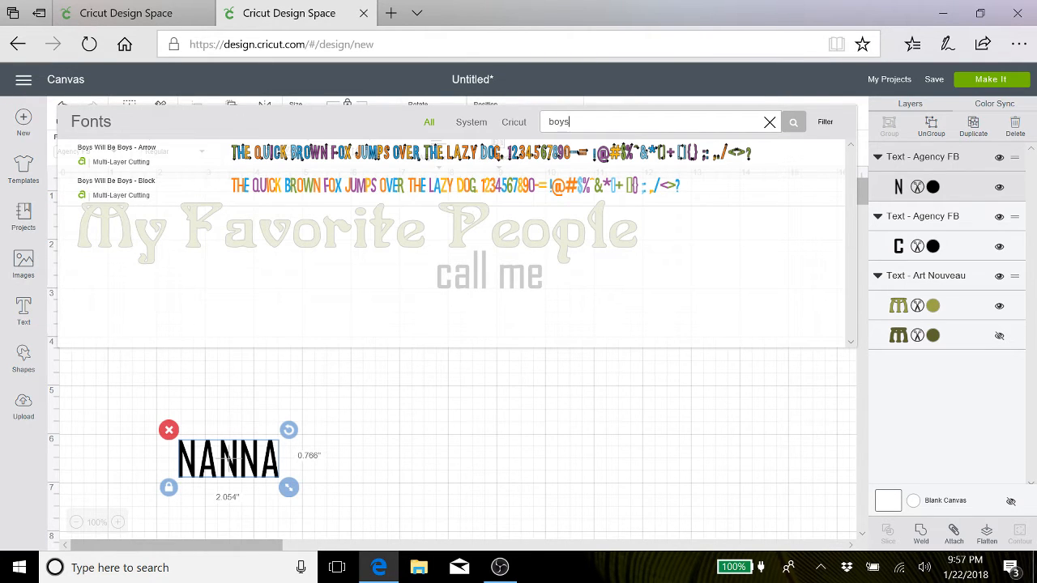
left_click(201, 158)
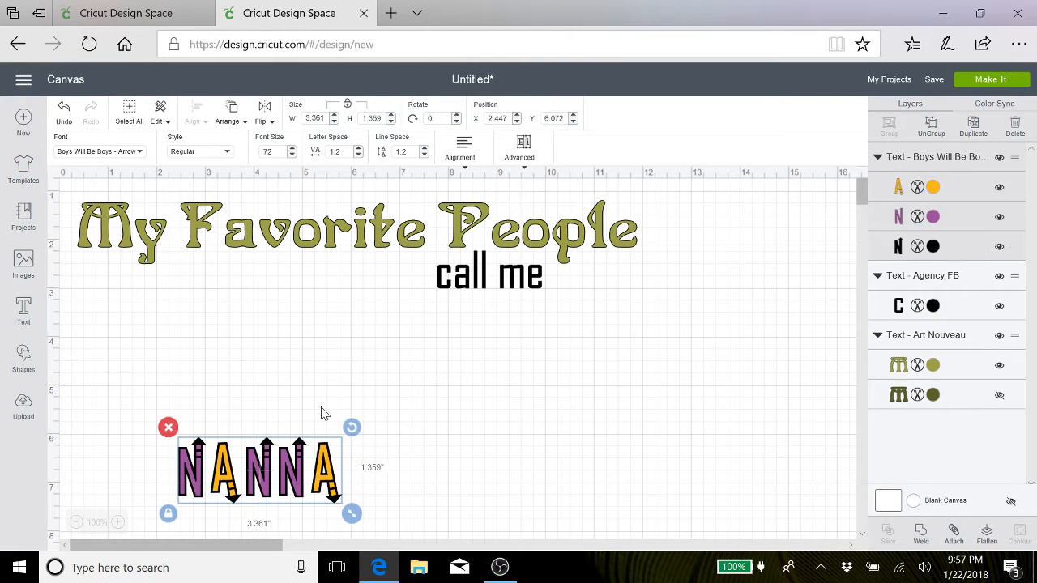
Change the "NANNA" text's font to Boys Will Be Boys - Block and move it beneath "call me", to about X 4.73, Y 3.21
left_click(139, 154)
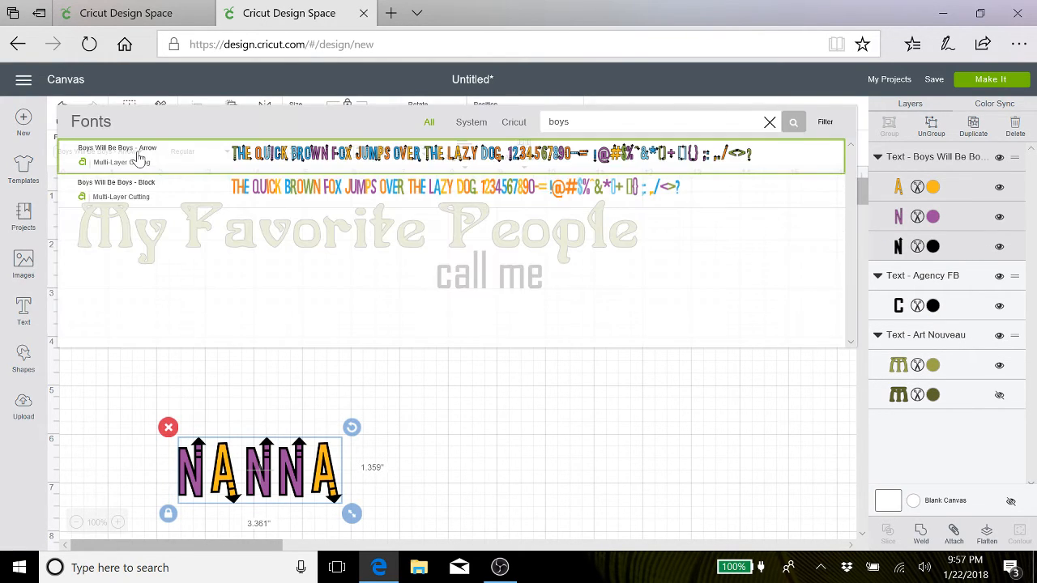
left_click(170, 192)
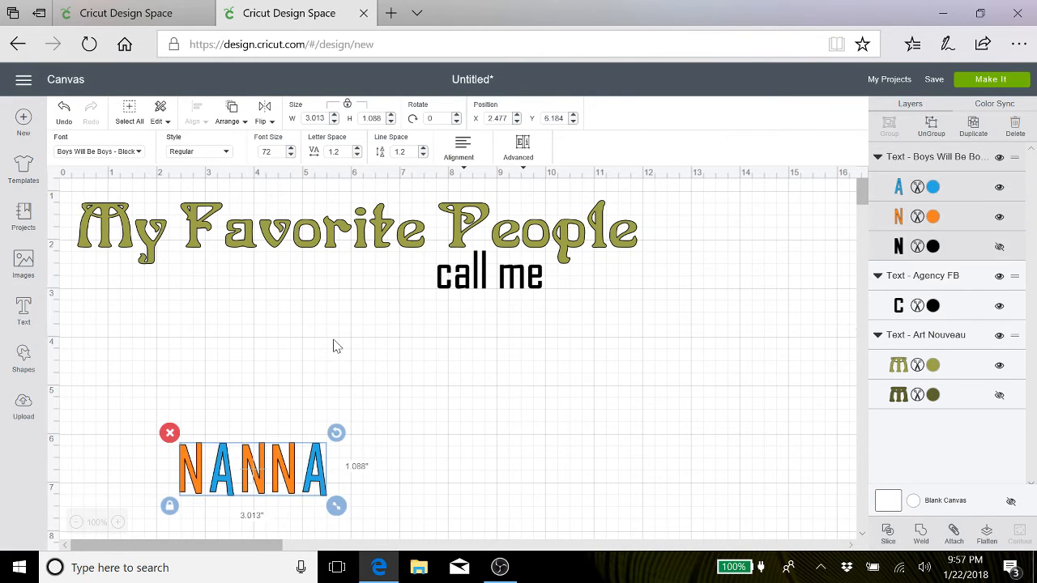
scroll(336, 347, "down", 5)
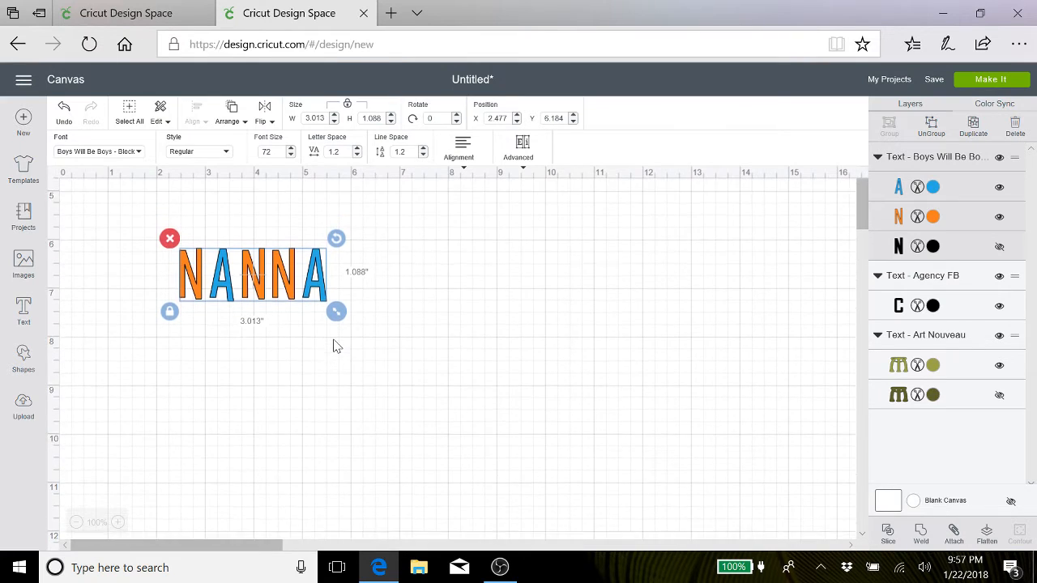
scroll(334, 340, "up", 1)
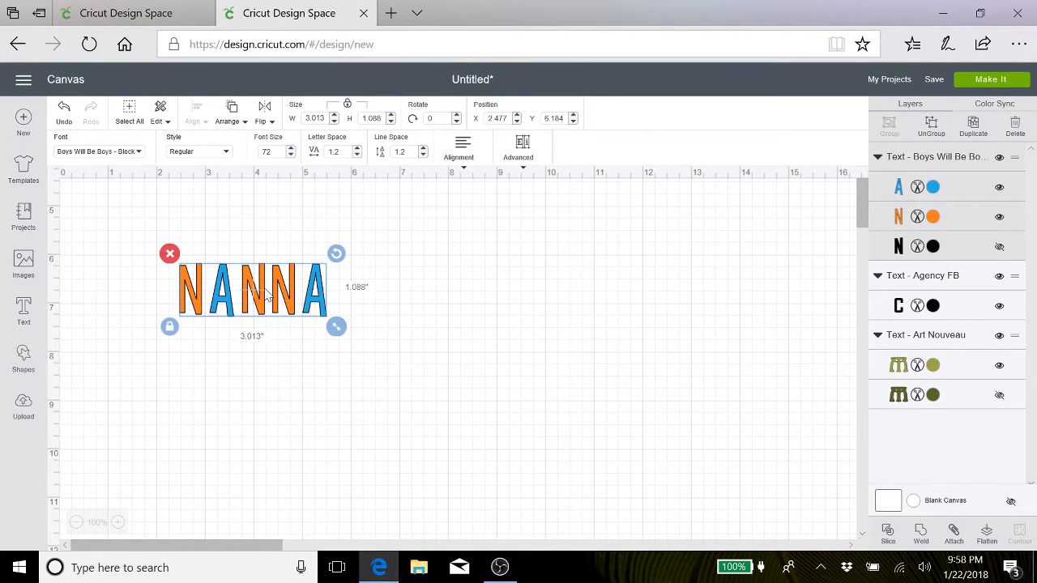
left_click_drag(267, 297, 493, 281)
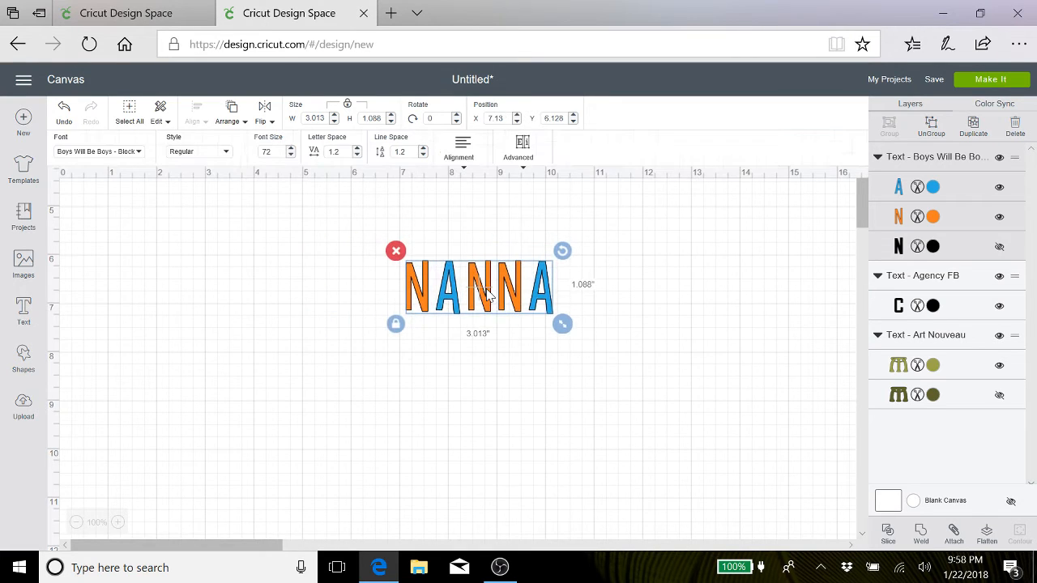
scroll(486, 294, "up", 4)
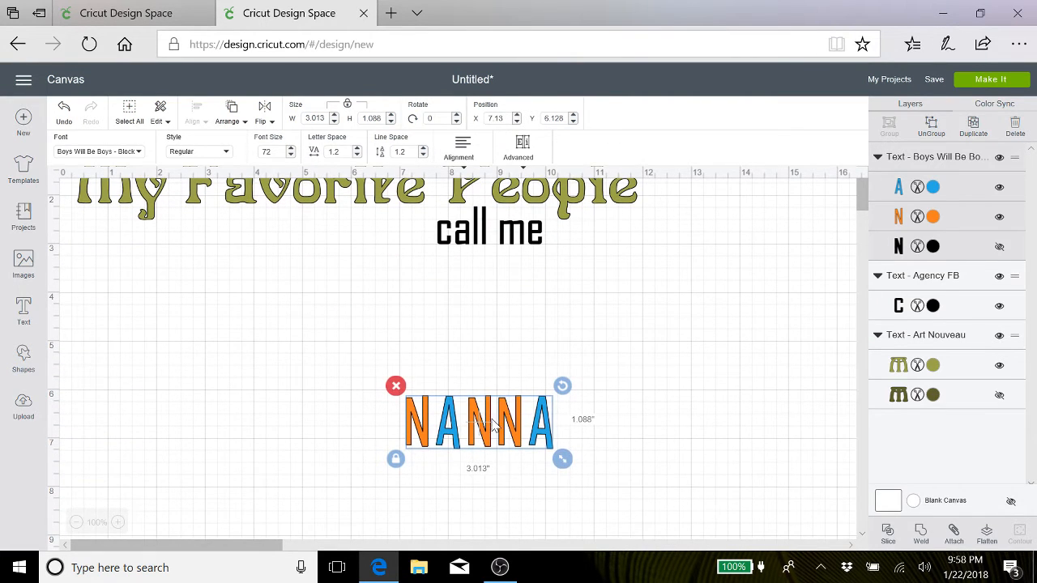
left_click_drag(491, 419, 449, 319)
left_click_drag(486, 428, 367, 287)
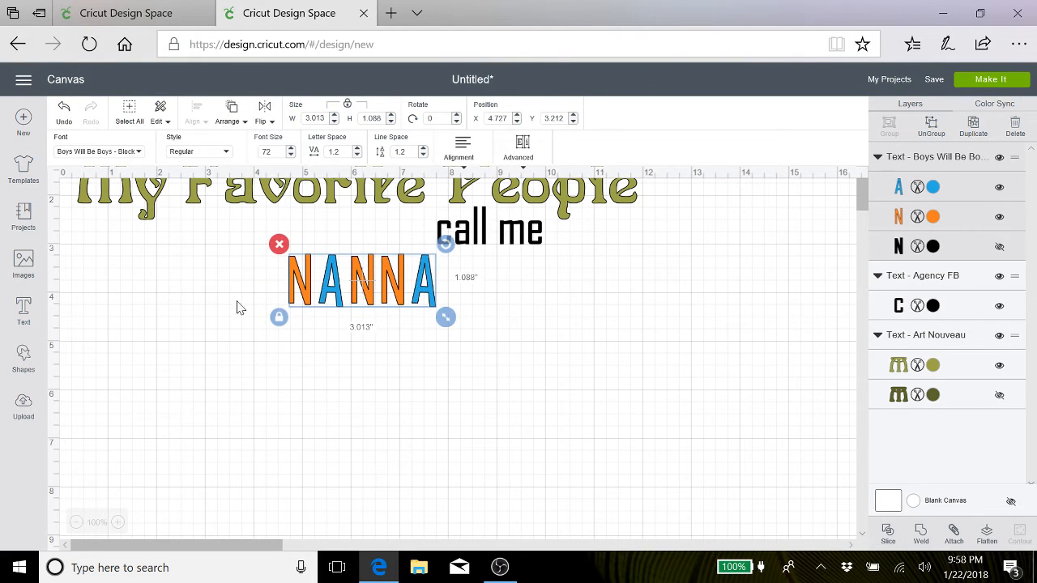
Stretch the "NANNA" text with unlocked proportions to about 7.29 by 5.55 inches and show its hidden black layer
left_click(278, 318)
left_click_drag(447, 317, 653, 567)
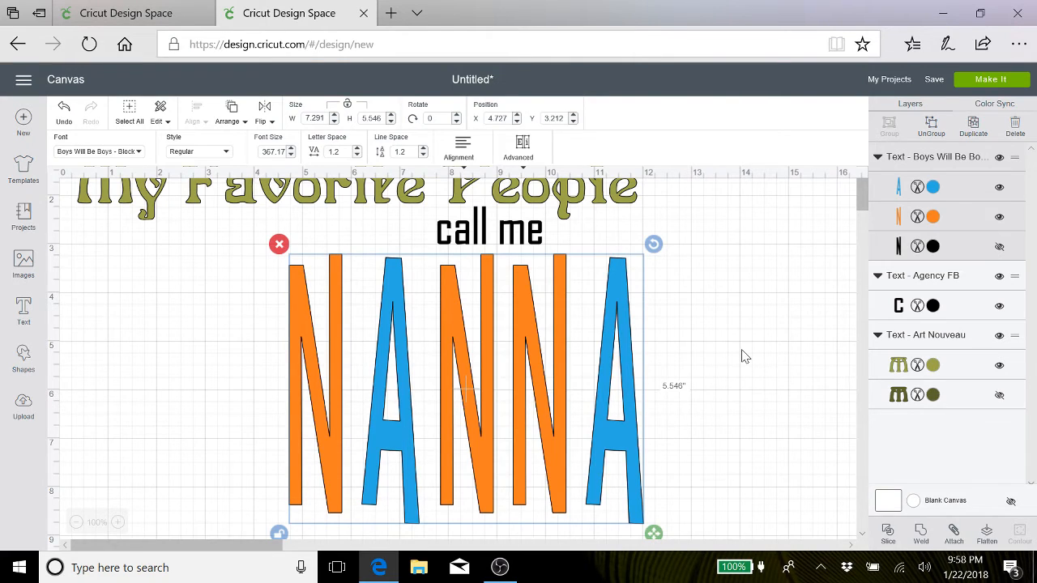
left_click(999, 247)
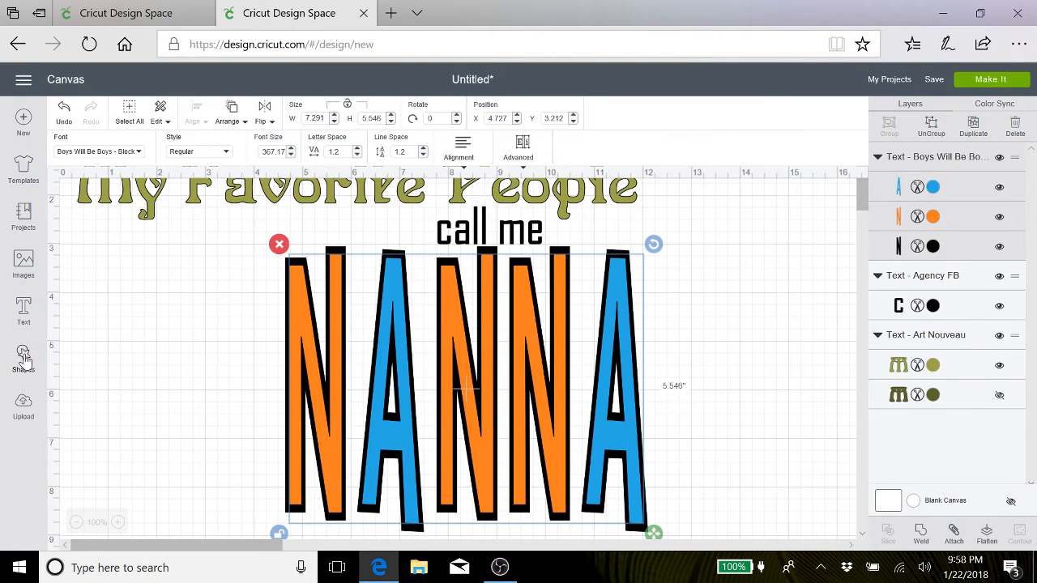
Start saving the project, ready to enter its name
left_click(934, 81)
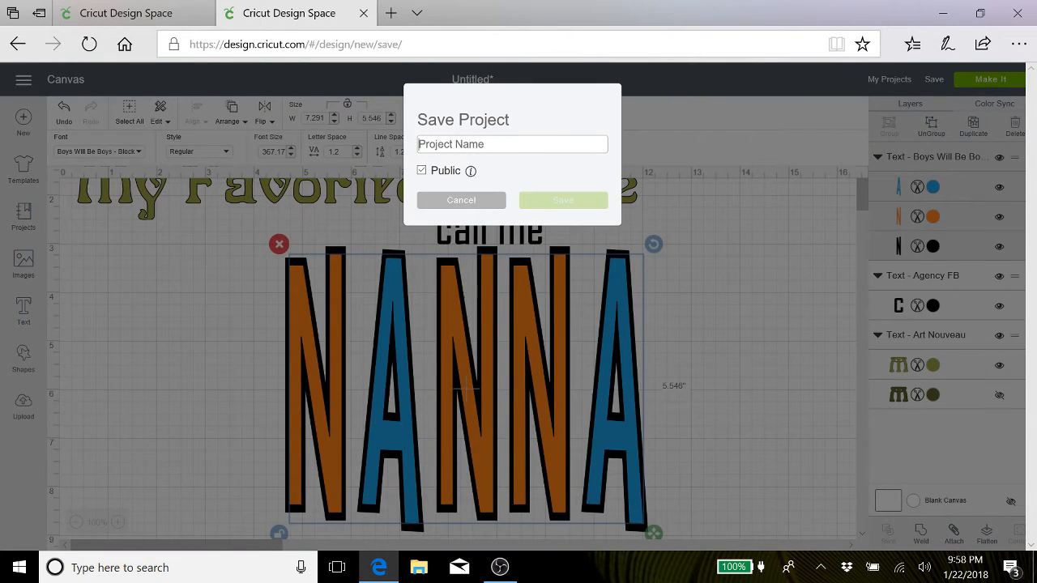
left_click(512, 145)
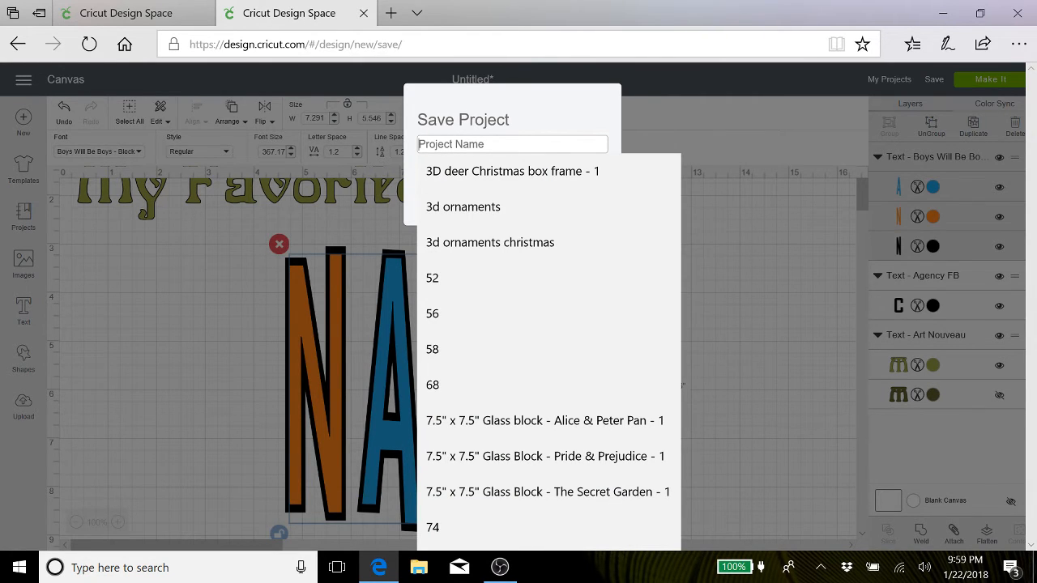
type("nanna")
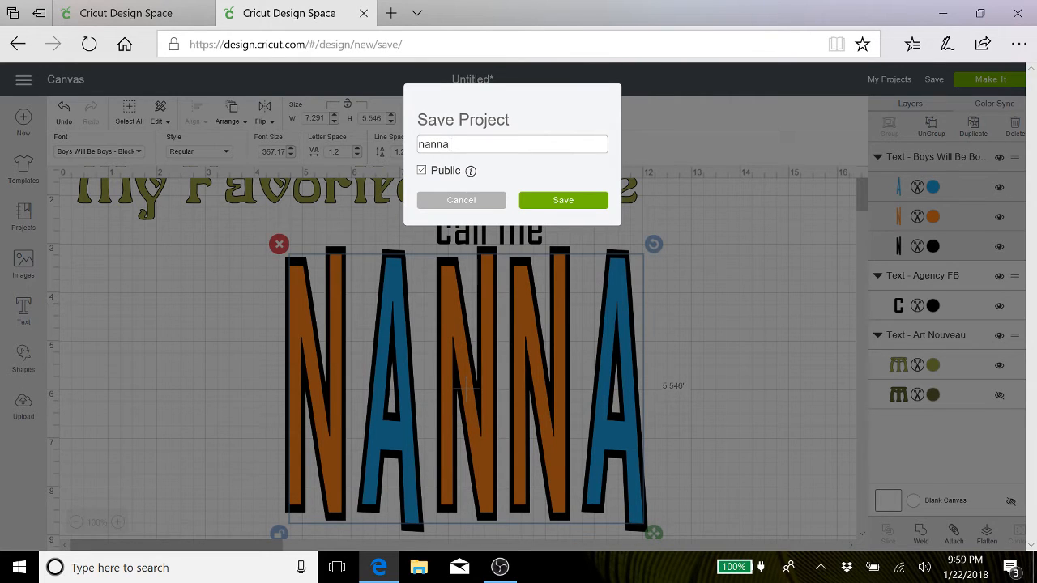
key("BackSpace")
key("BackSpace")
key("BackSpace")
key("BackSpace")
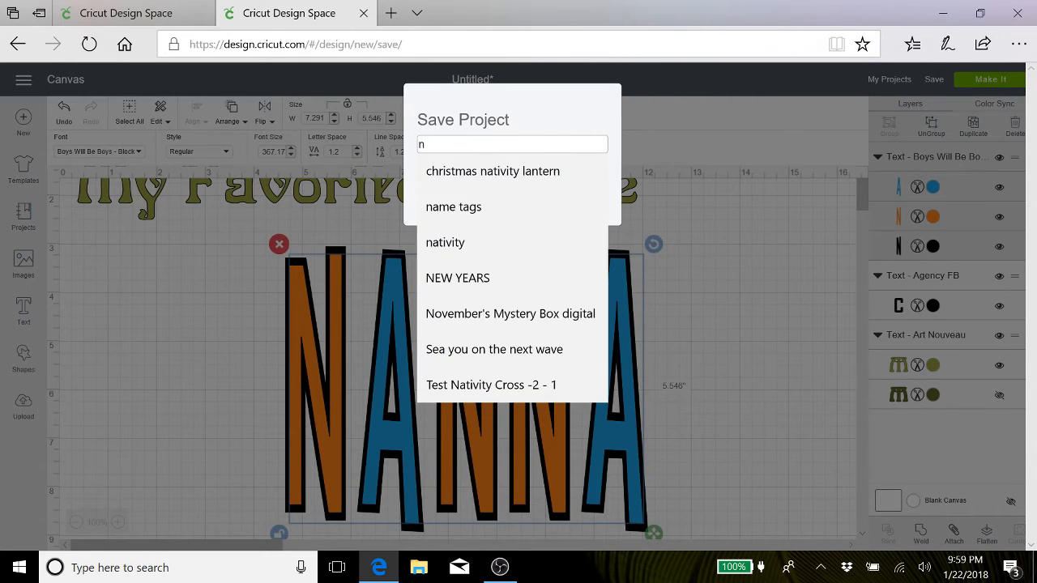
key("BackSpace")
Name the project "Valentine tshirt" and save it
type("Val")
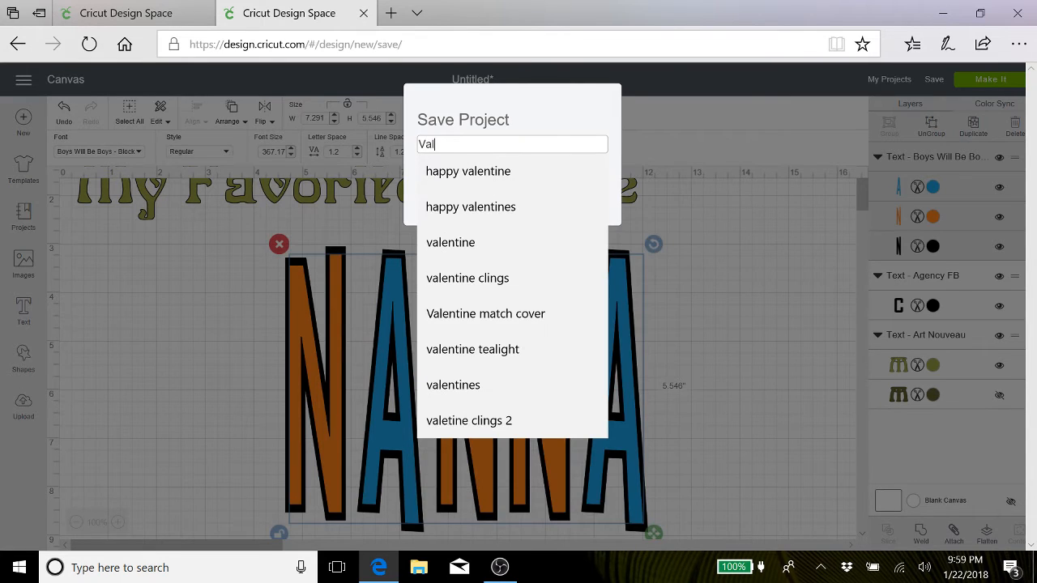
type("entine")
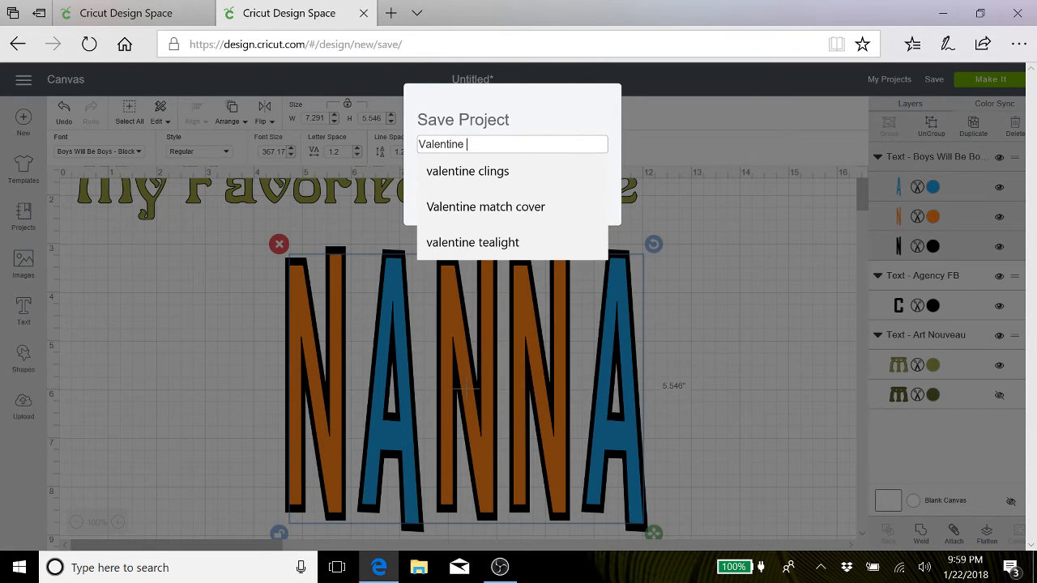
type(" tshirt")
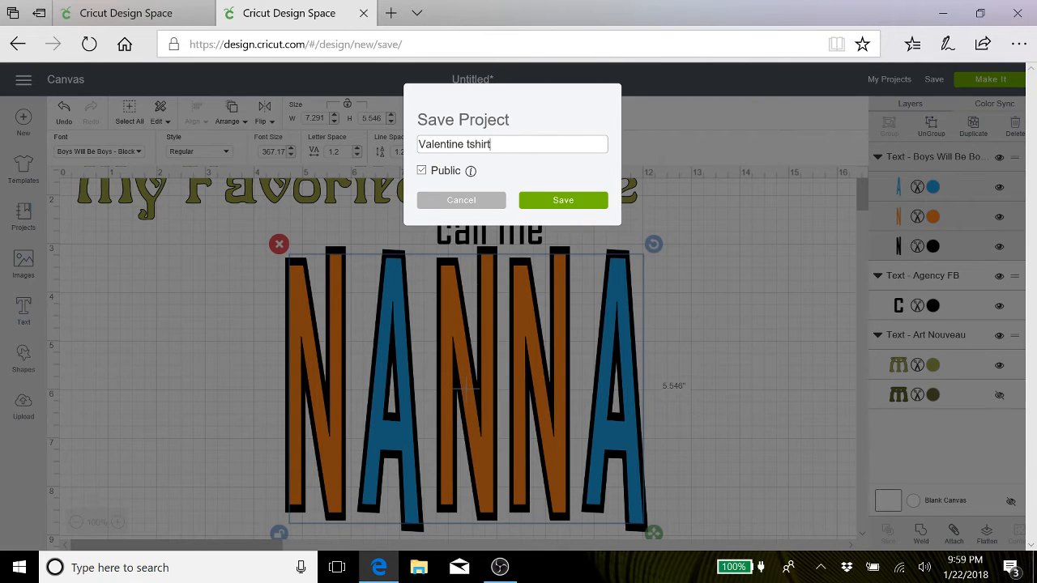
left_click(558, 205)
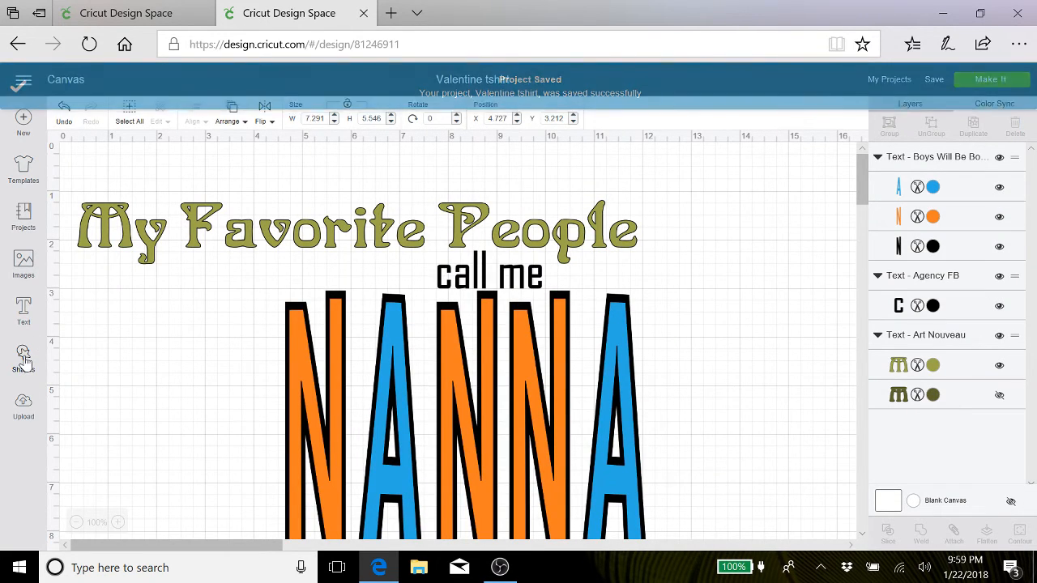
Add a heart shape about 2.16 by 2.04 inches beside the "NANNA" text, at about X 0.46, Y 3.29
left_click(23, 362)
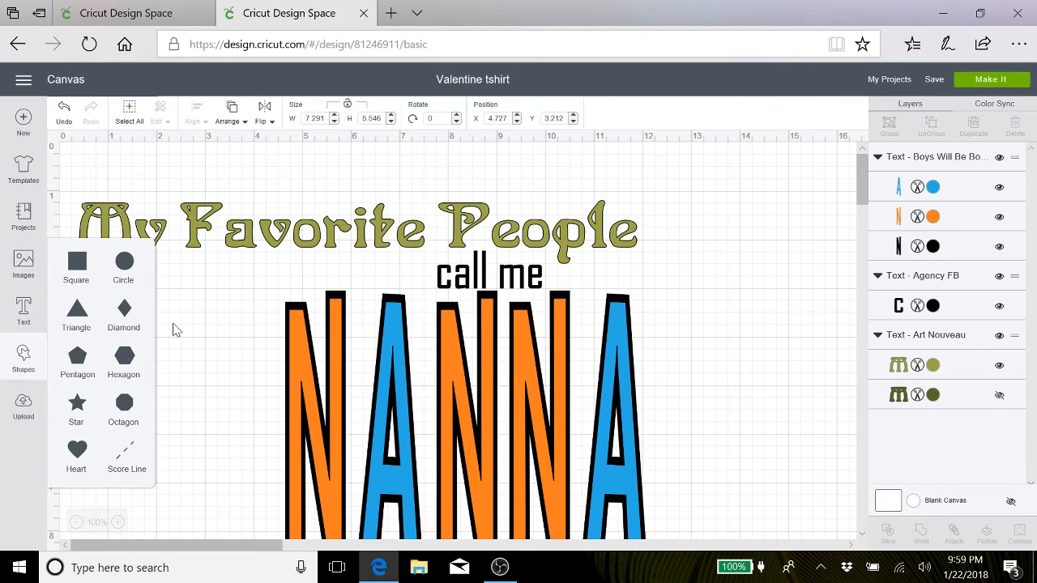
left_click(75, 454)
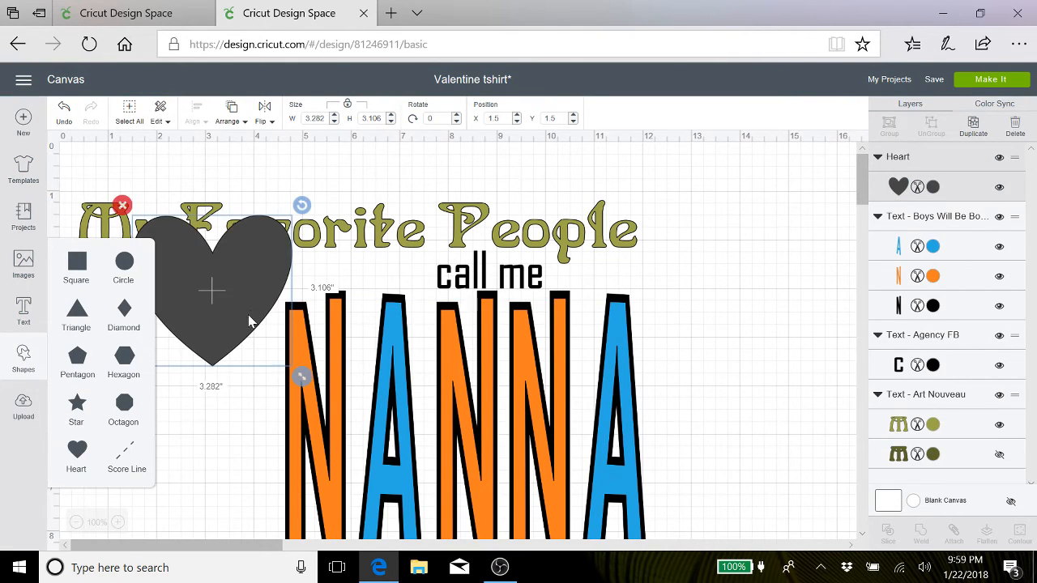
left_click_drag(249, 326, 203, 412)
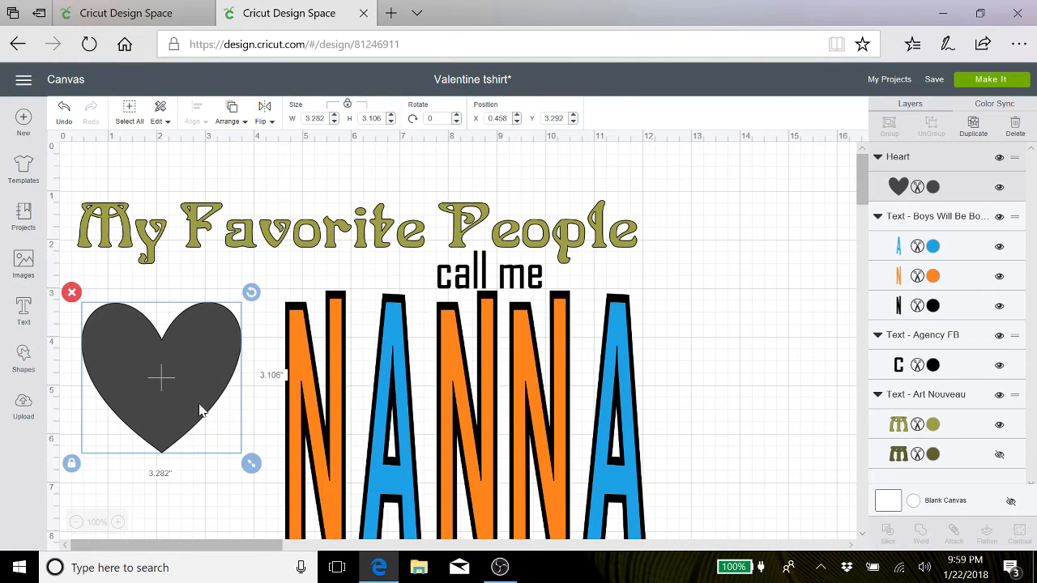
left_click_drag(252, 463, 197, 420)
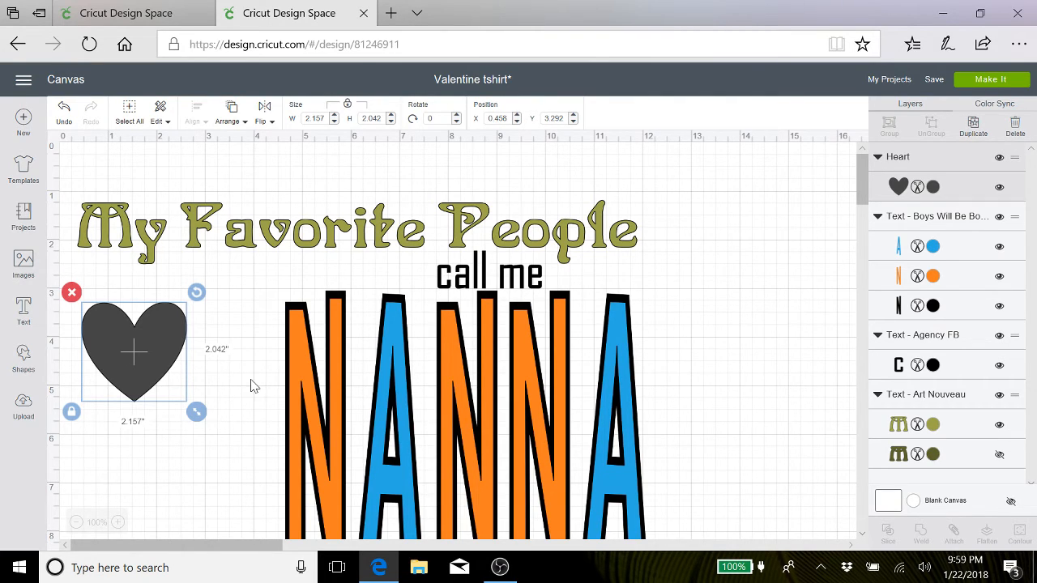
Check the arrangement of the hearts in the finished "my favorite people" design and return to the "Valentine tshirt" canvas
left_click(95, 24)
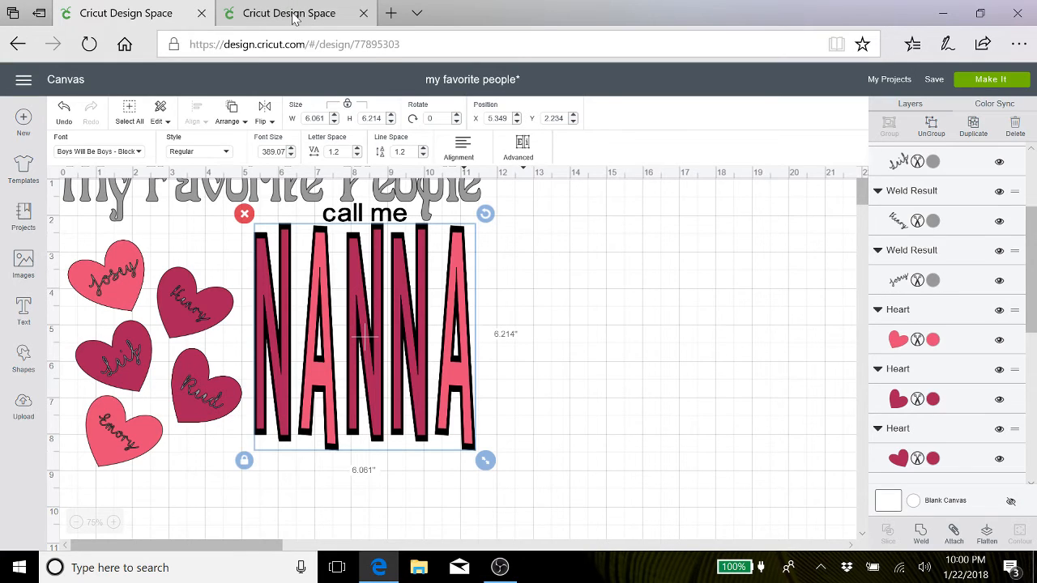
mouse_move(294, 18)
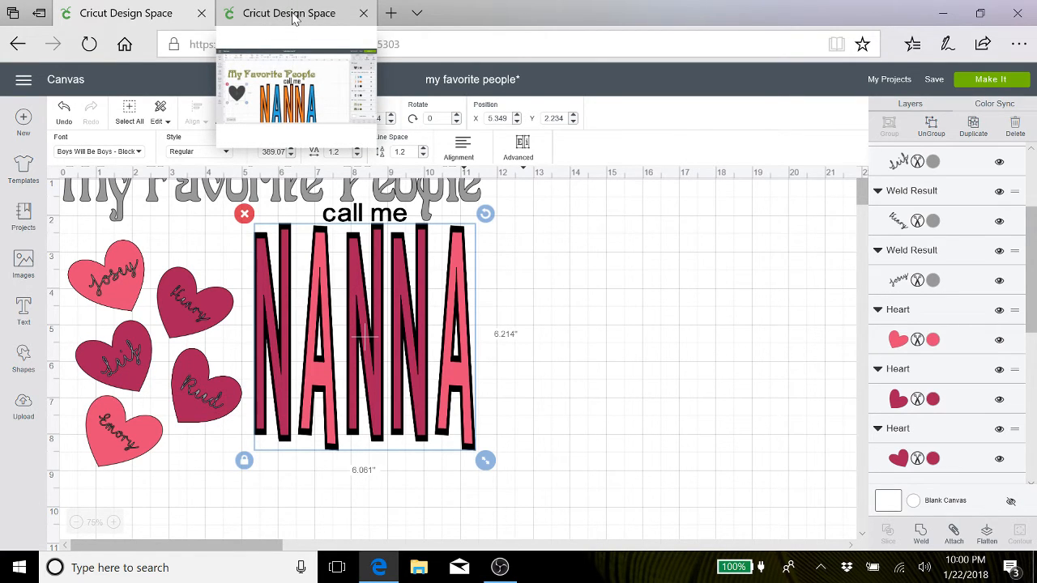
left_click(331, 105)
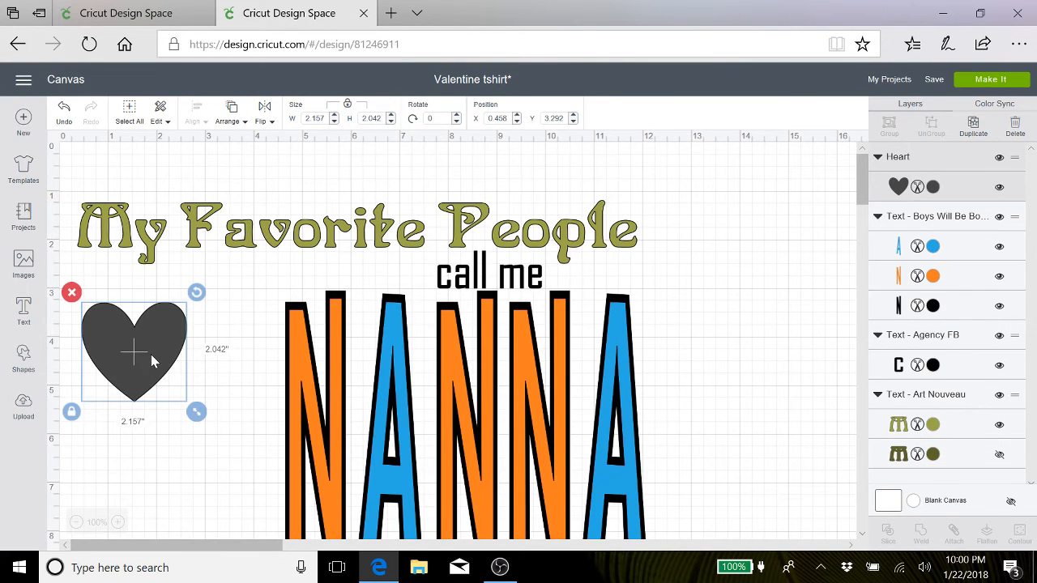
Shrink the heart slightly with a tilt of about 334° and color it Rose Pink
left_click_drag(193, 408, 184, 399)
left_click_drag(186, 291, 160, 283)
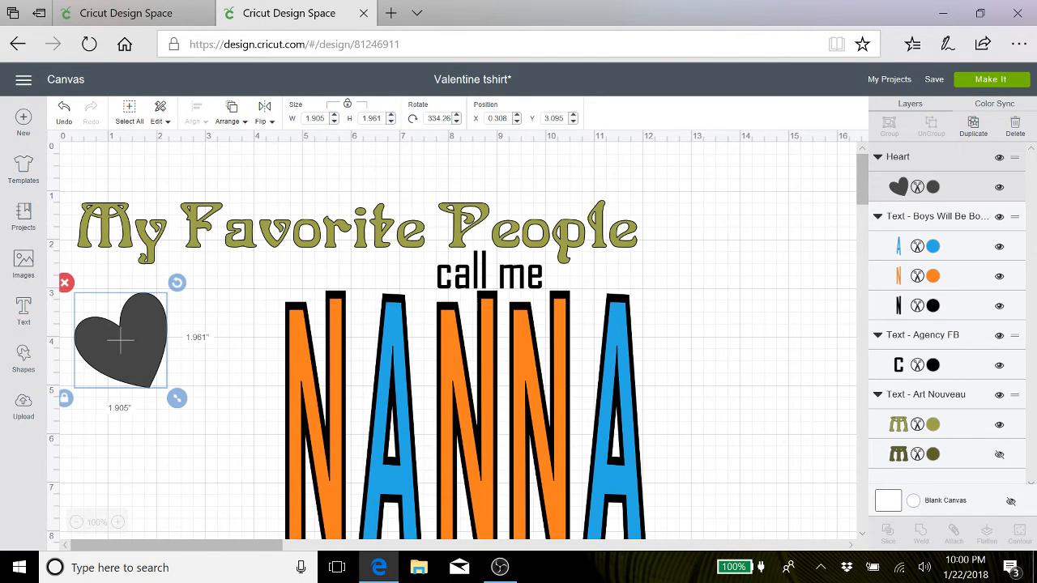
left_click(933, 186)
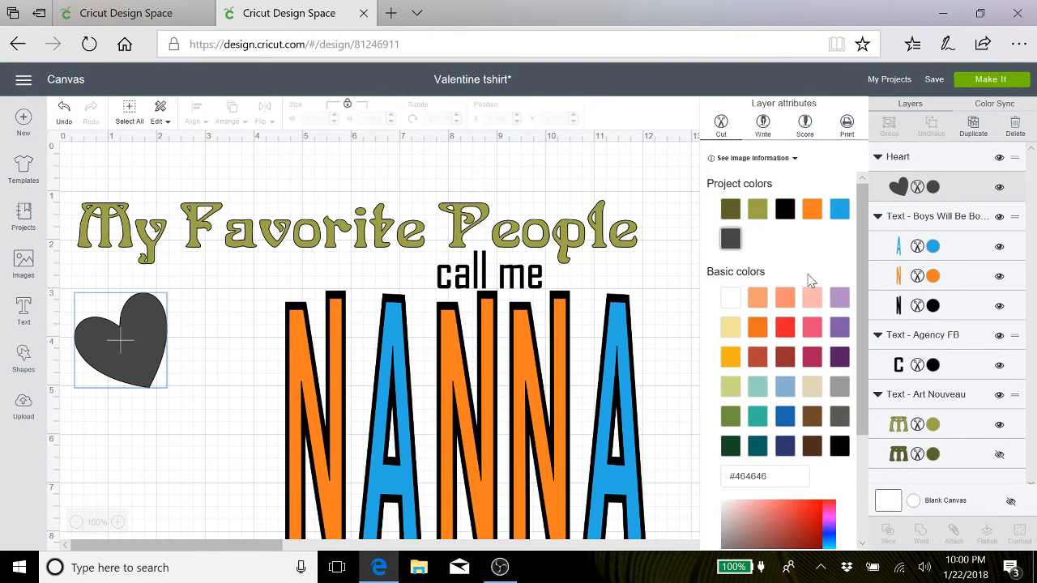
left_click(810, 328)
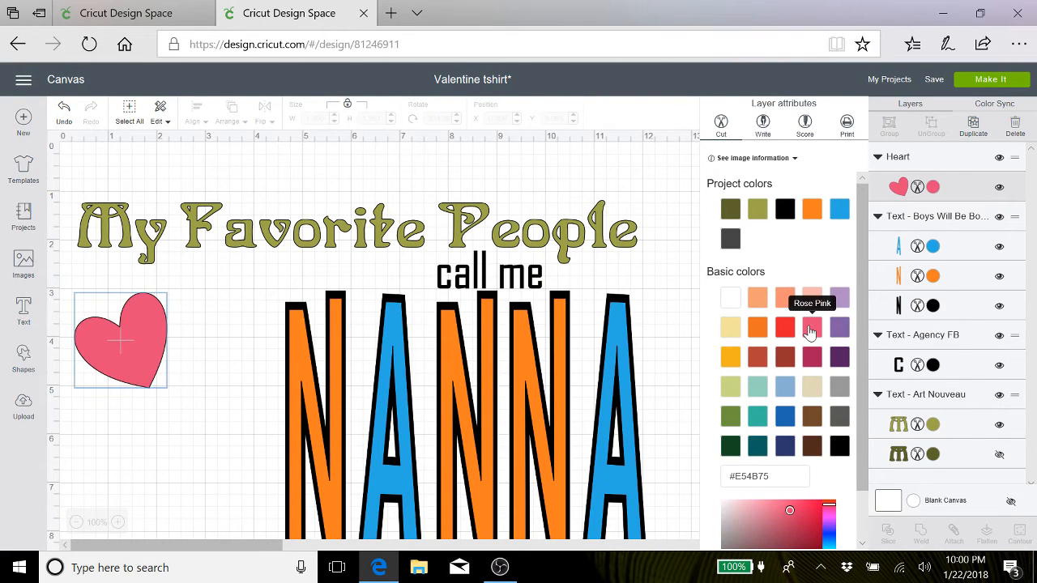
Duplicate the pink heart and place the copy below the original, level with the foot of the "NANNA" lettering
left_click(973, 125)
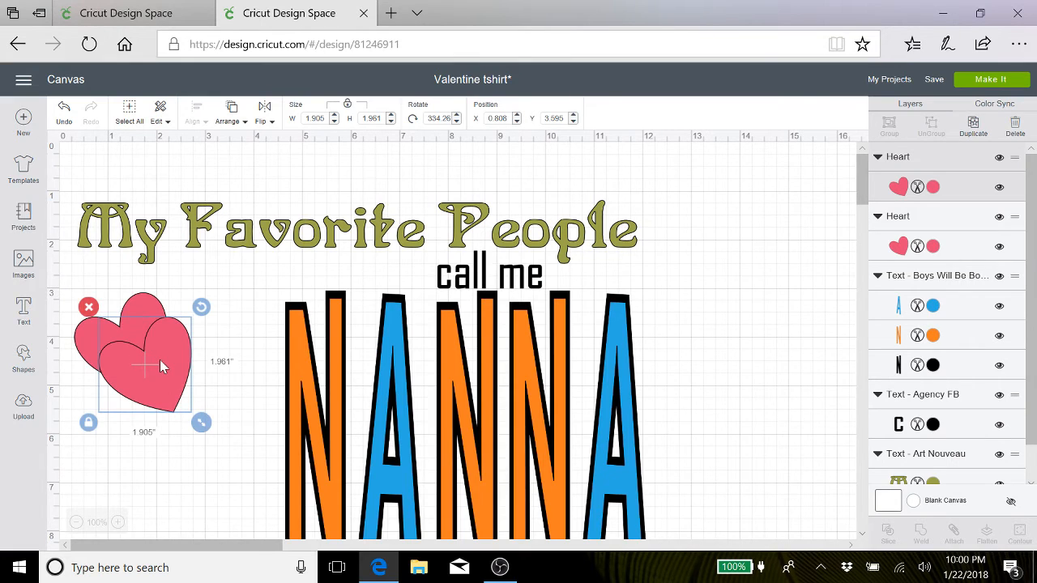
left_click_drag(162, 367, 128, 488)
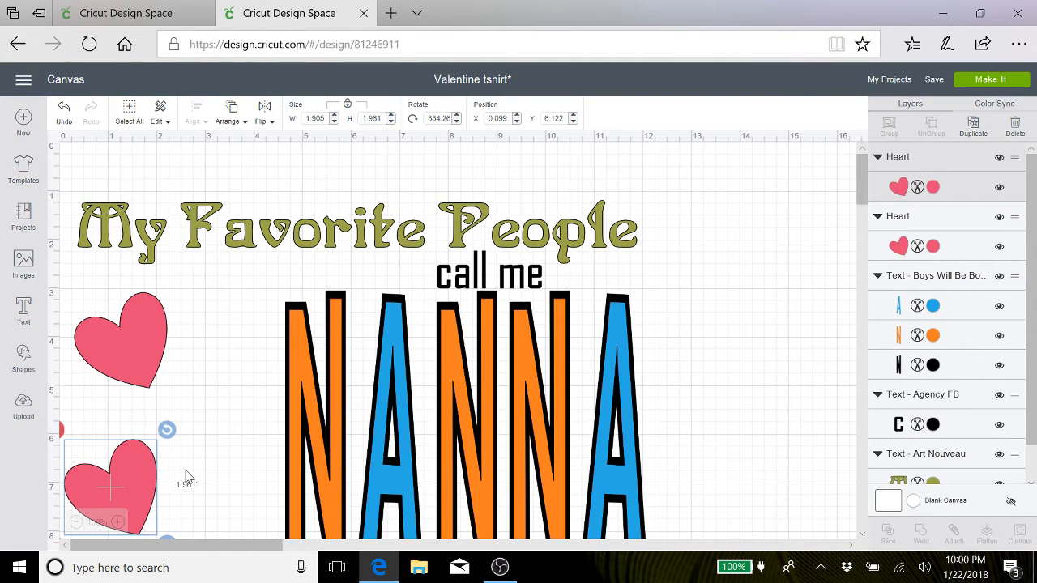
scroll(185, 476, "down", 3)
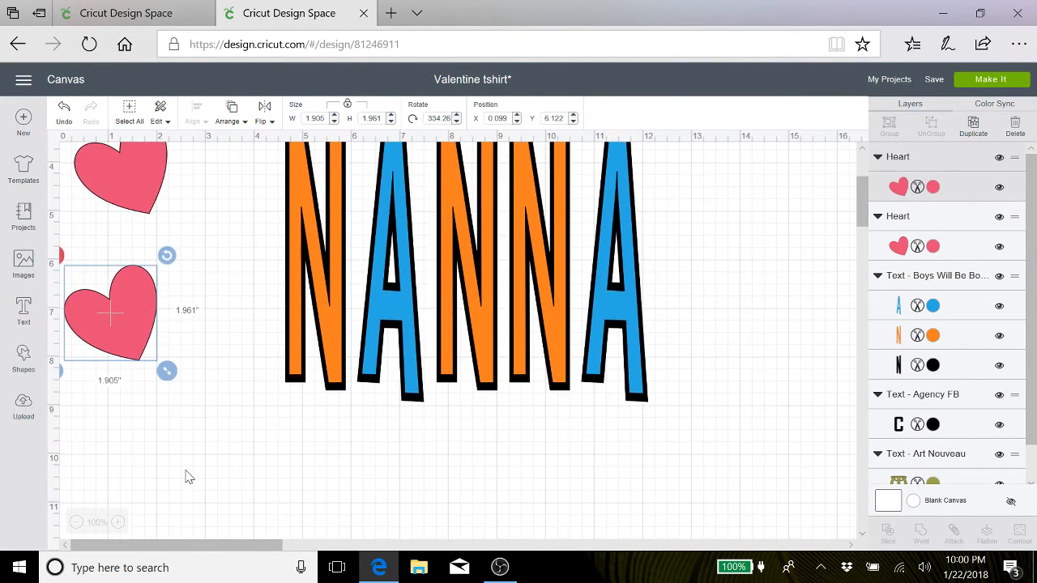
scroll(186, 476, "up", 3)
scroll(185, 476, "down", 2)
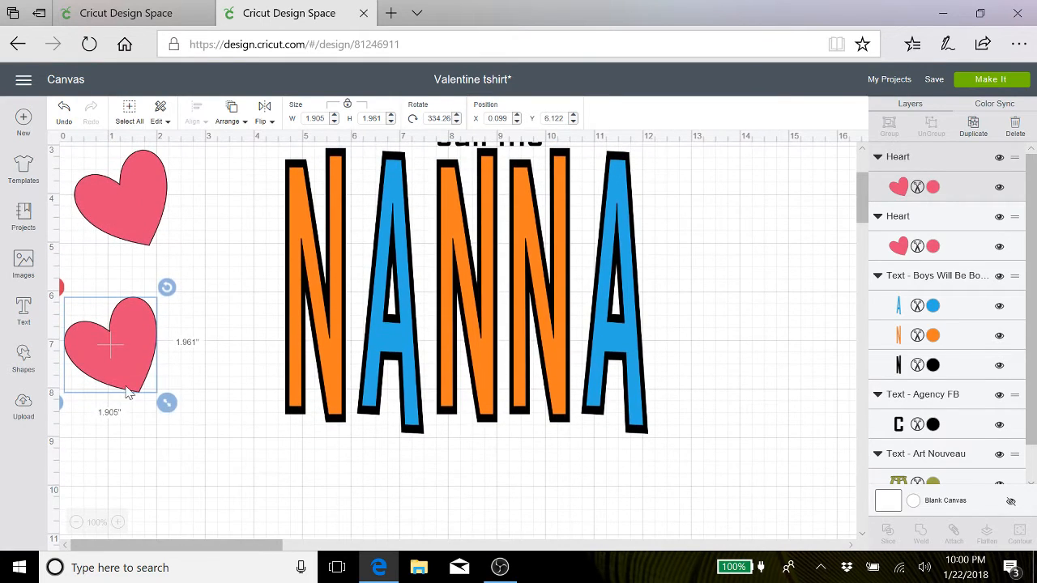
left_click_drag(129, 370, 131, 424)
Stretch the "NANNA" text to about 8.09 by 7.16 inches
left_click(556, 336)
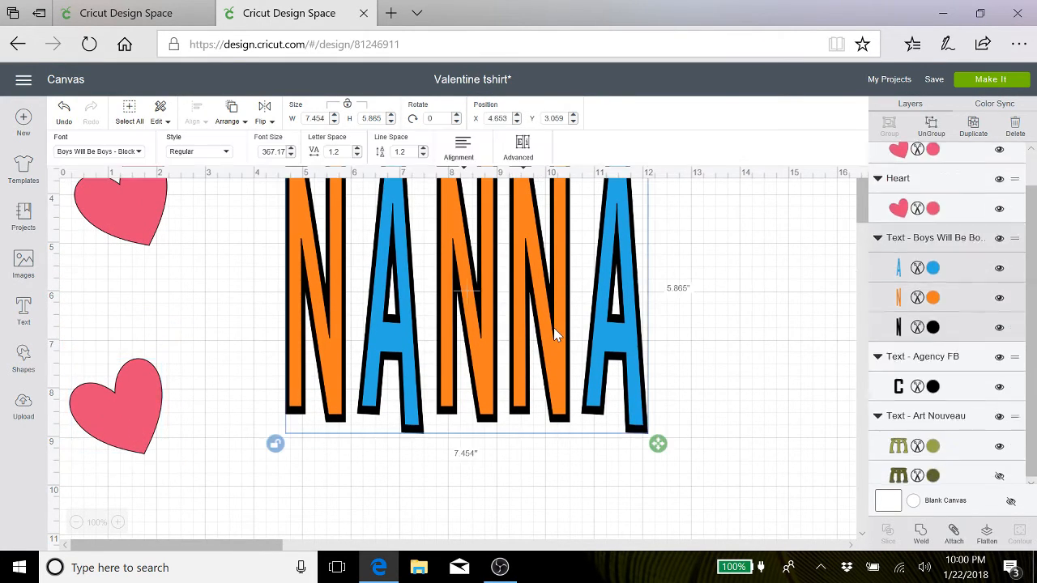
left_click_drag(660, 445, 692, 517)
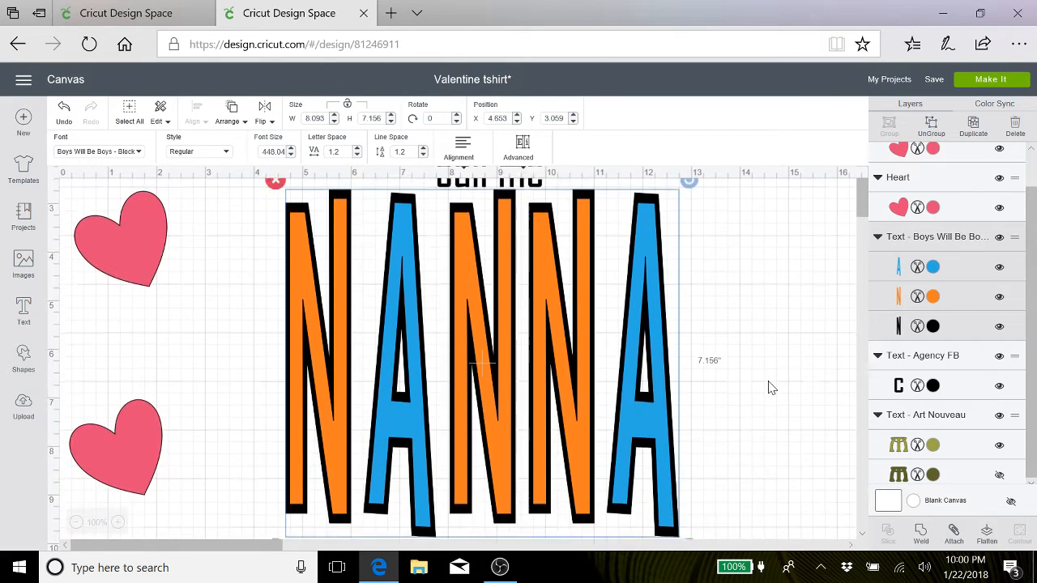
Duplicate the upper pink heart, place the copy between the two pink hearts, and color it #AA1E58
scroll(772, 388, "down", 1)
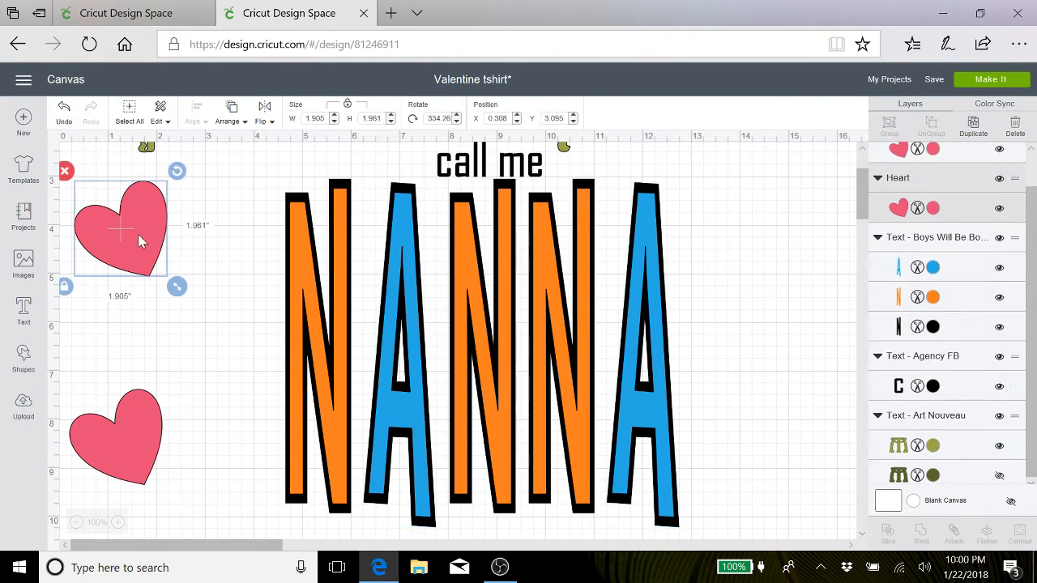
left_click(144, 244)
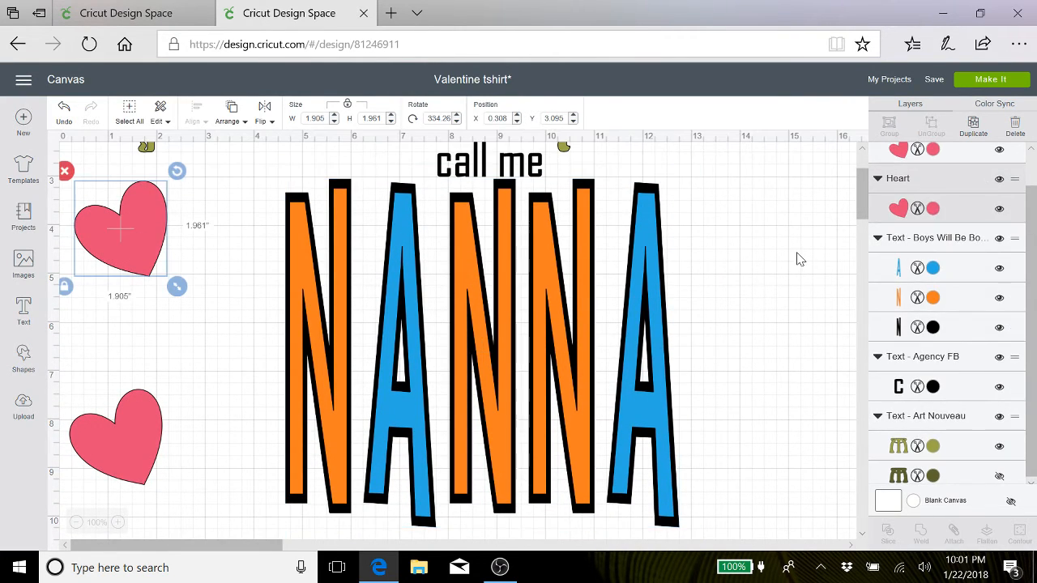
left_click(975, 126)
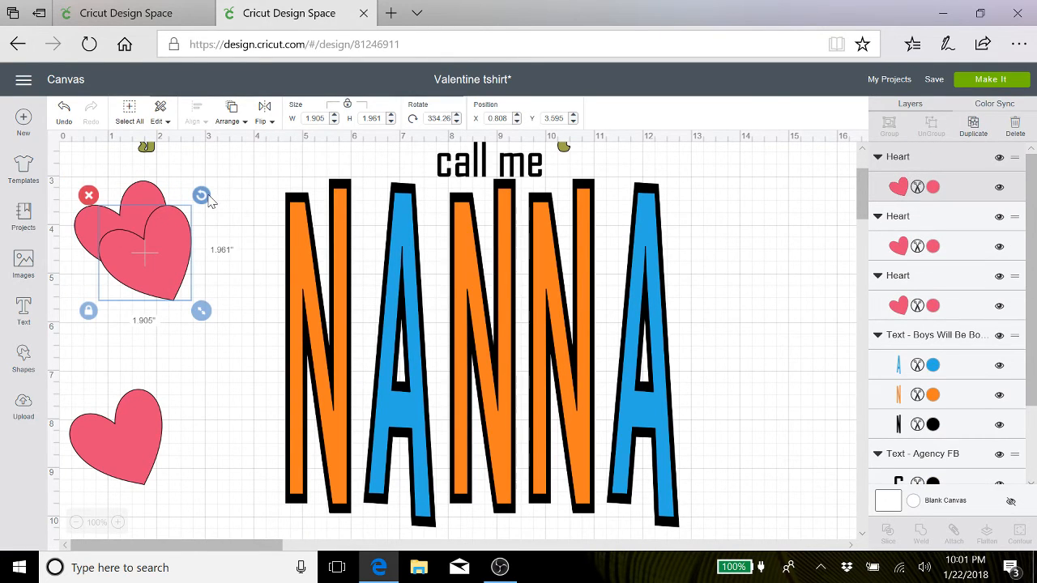
left_click_drag(213, 195, 230, 257)
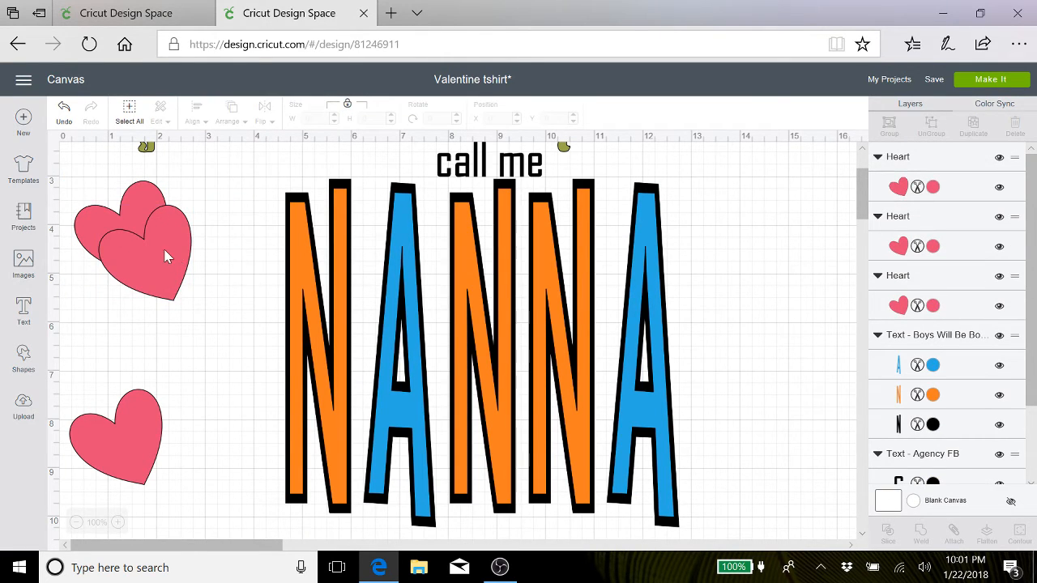
left_click_drag(166, 257, 144, 345)
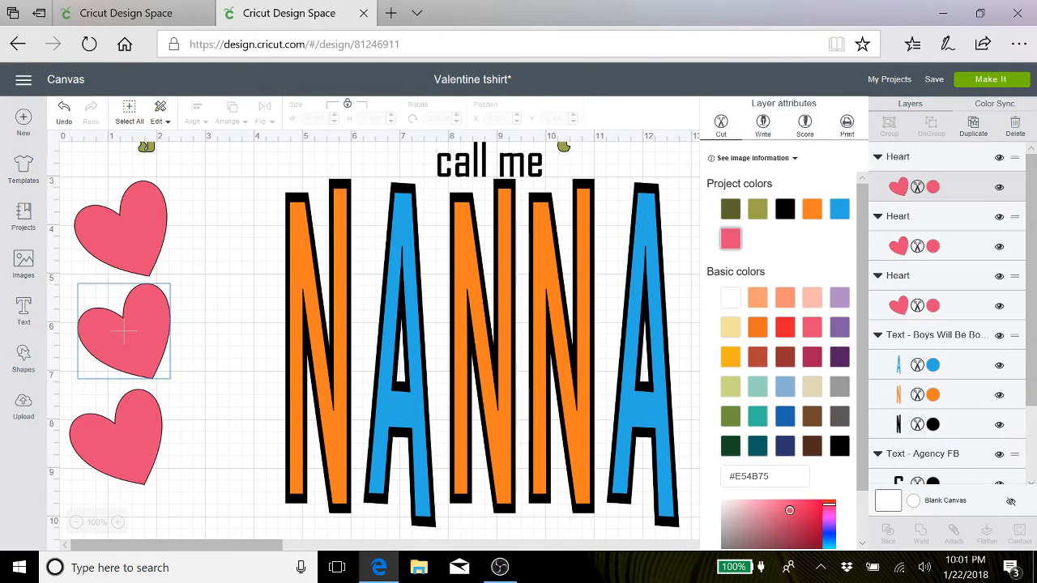
left_click(812, 359)
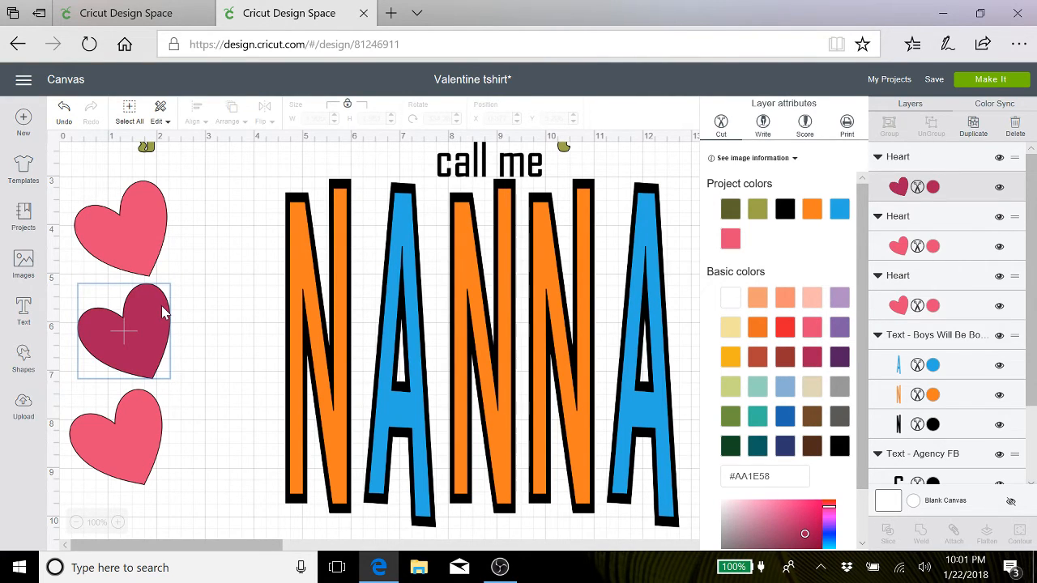
Duplicate the dark pink heart twice and place one copy beside the top of "NANNA", tilted about 29°
left_click(975, 126)
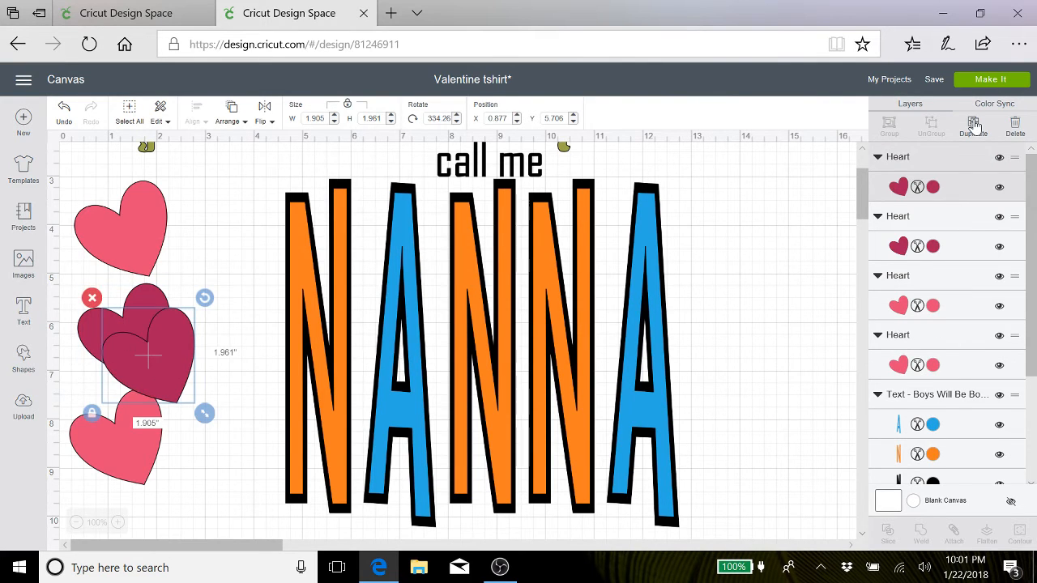
left_click(975, 126)
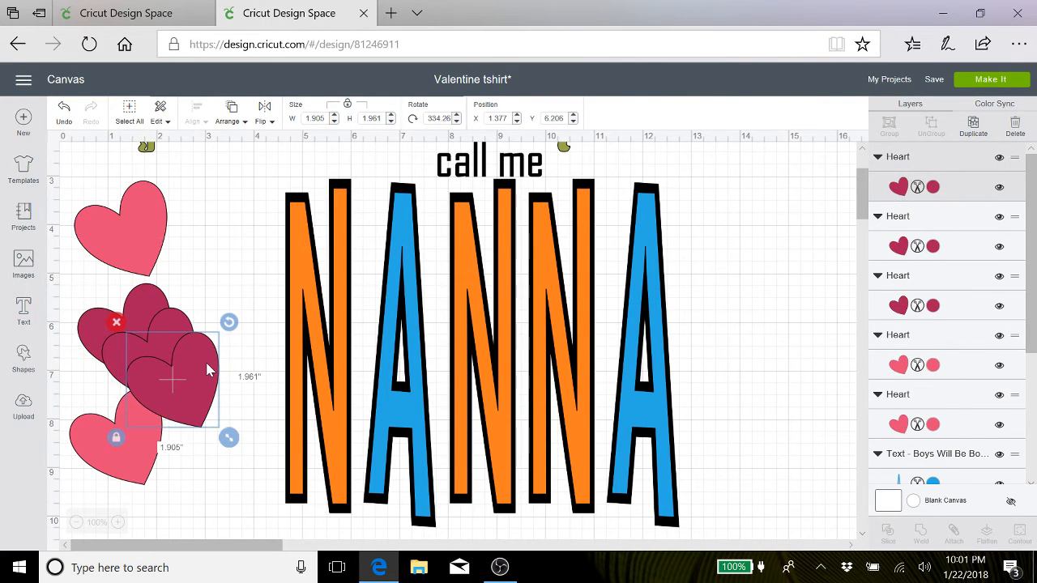
left_click_drag(208, 370, 248, 252)
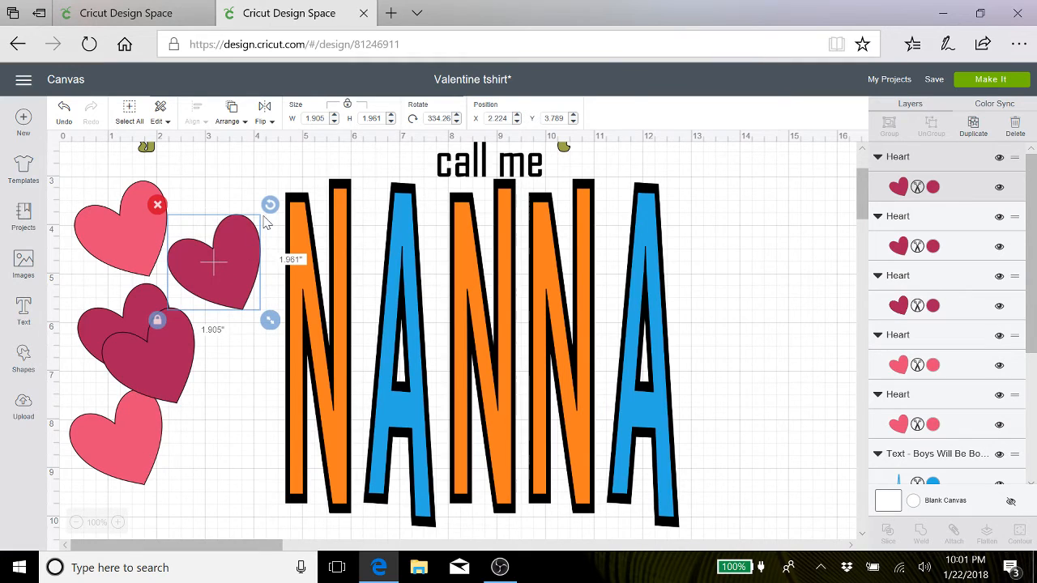
mouse_move(271, 204)
left_mouse_down()
mouse_move(296, 280)
mouse_move(283, 209)
left_mouse_up()
left_click_drag(233, 274, 240, 277)
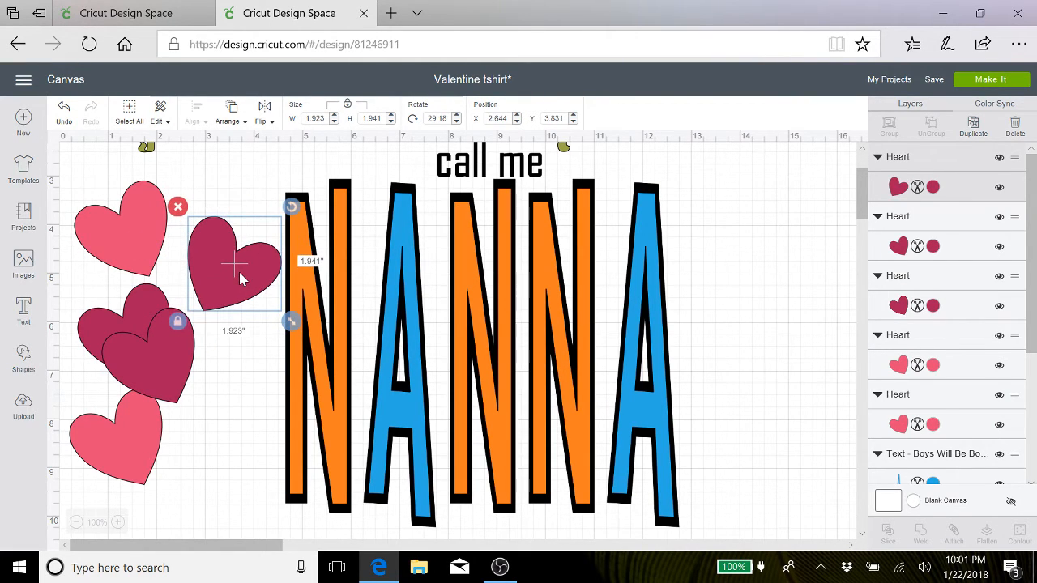
left_click_drag(167, 347, 224, 393)
left_click_drag(260, 335, 285, 407)
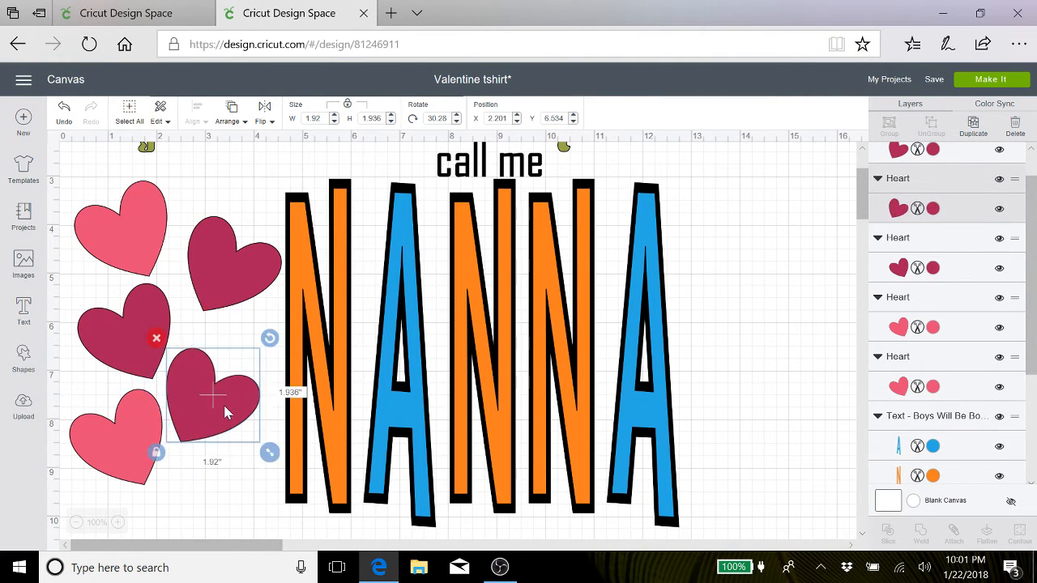
left_click_drag(212, 403, 232, 395)
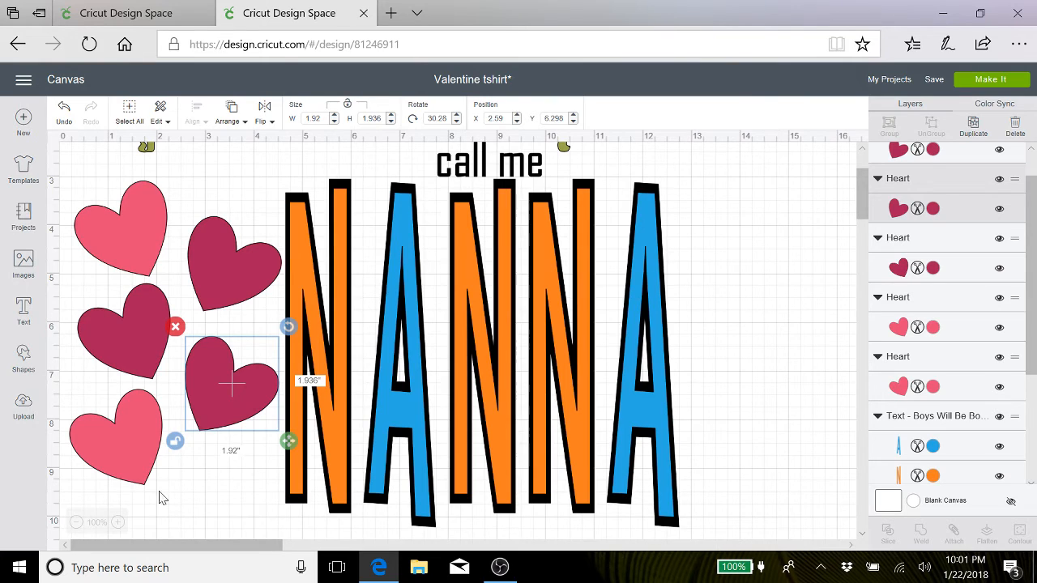
mouse_move(288, 442)
left_mouse_down()
mouse_move(283, 504)
mouse_move(301, 426)
mouse_move(339, 434)
mouse_move(357, 484)
mouse_move(289, 457)
left_mouse_up()
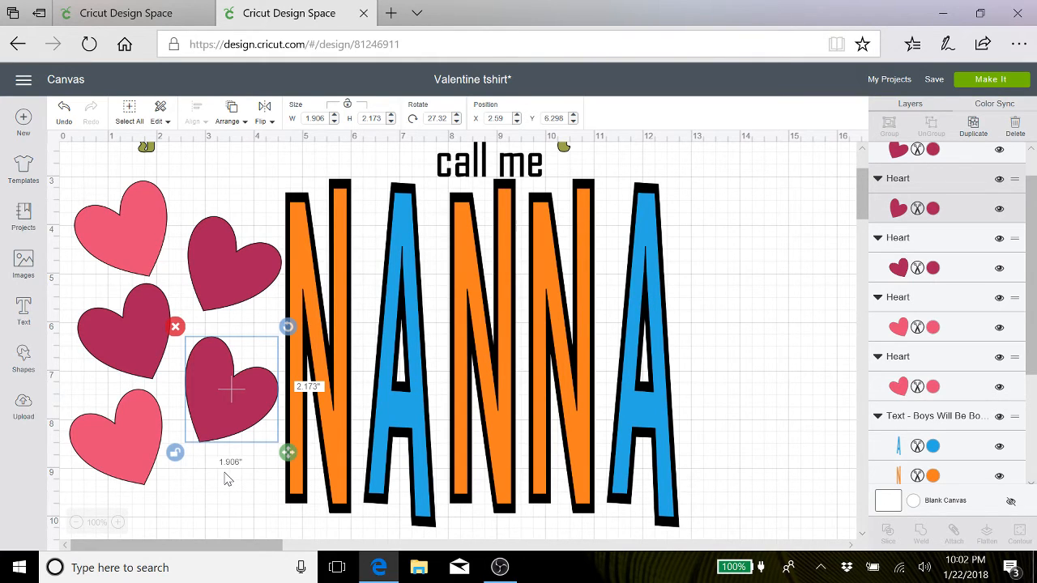
left_click(175, 327)
Duplicate the middle dark pink heart and place the copy under the tilted one beside "NANNA", rotated to about 47°
left_click(138, 325)
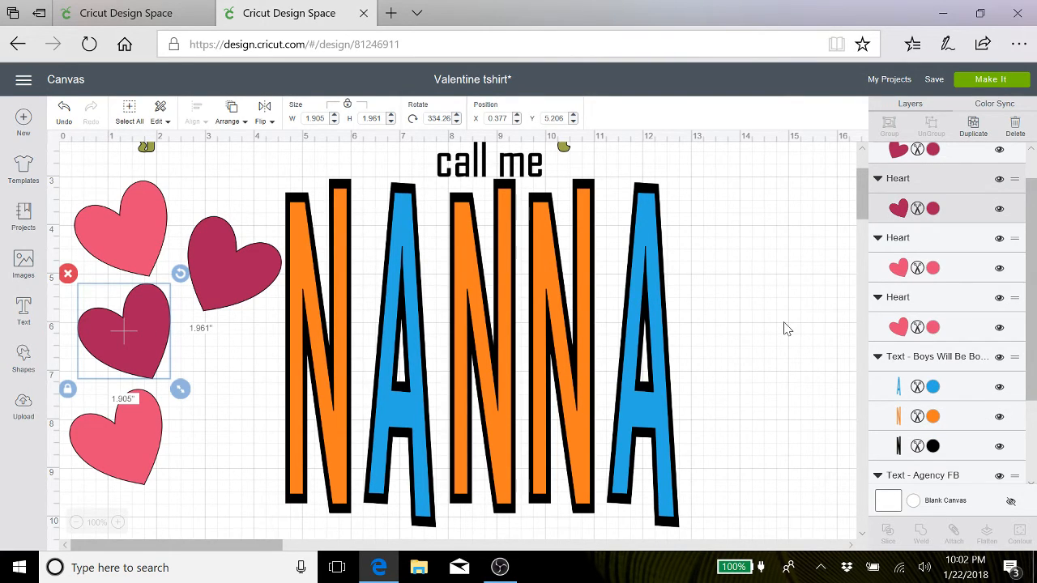
left_click(975, 129)
left_click_drag(179, 370, 239, 403)
left_click_drag(275, 336, 285, 431)
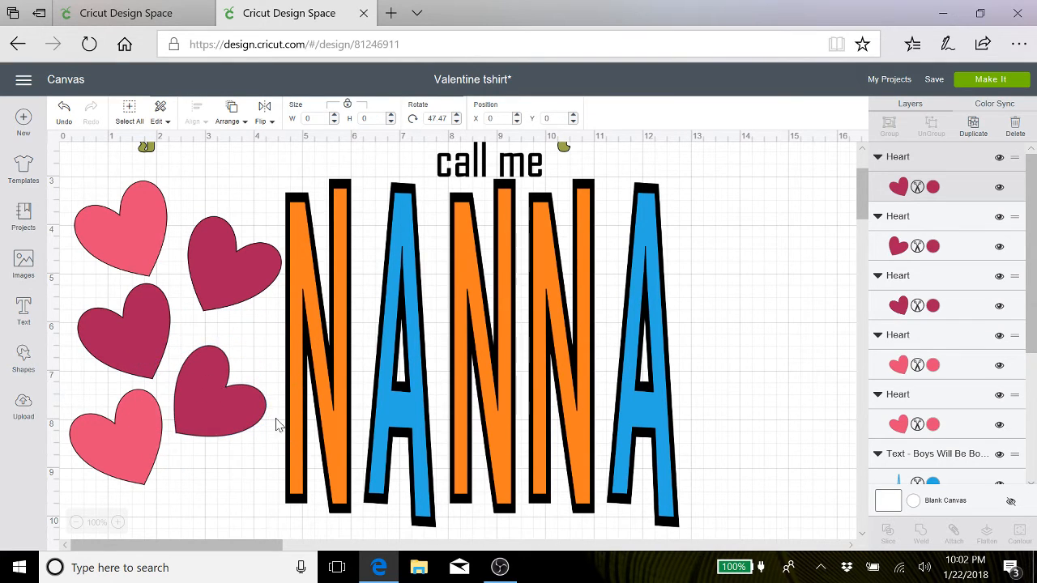
left_click_drag(233, 396, 248, 389)
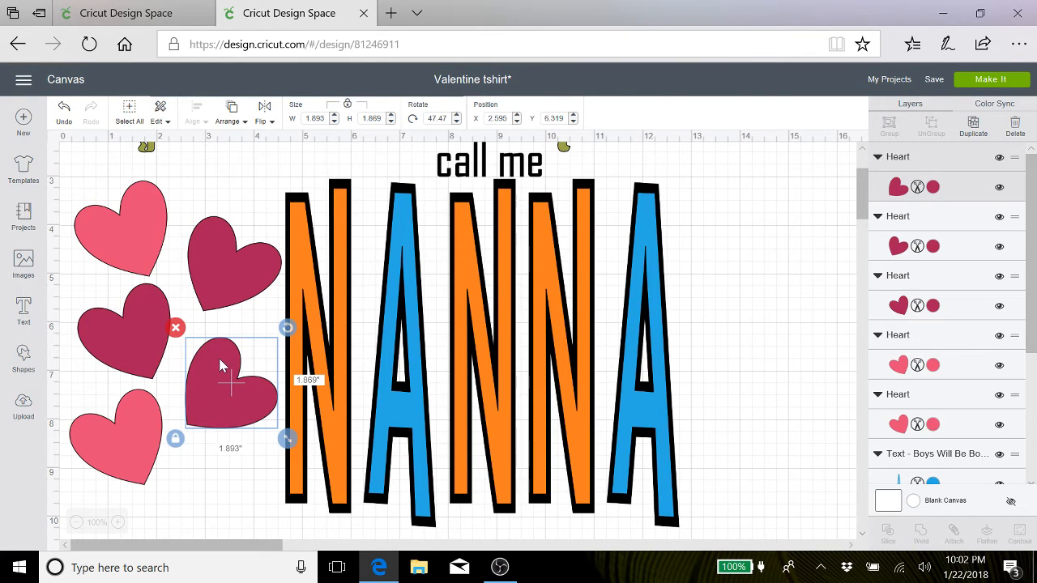
left_click(270, 511)
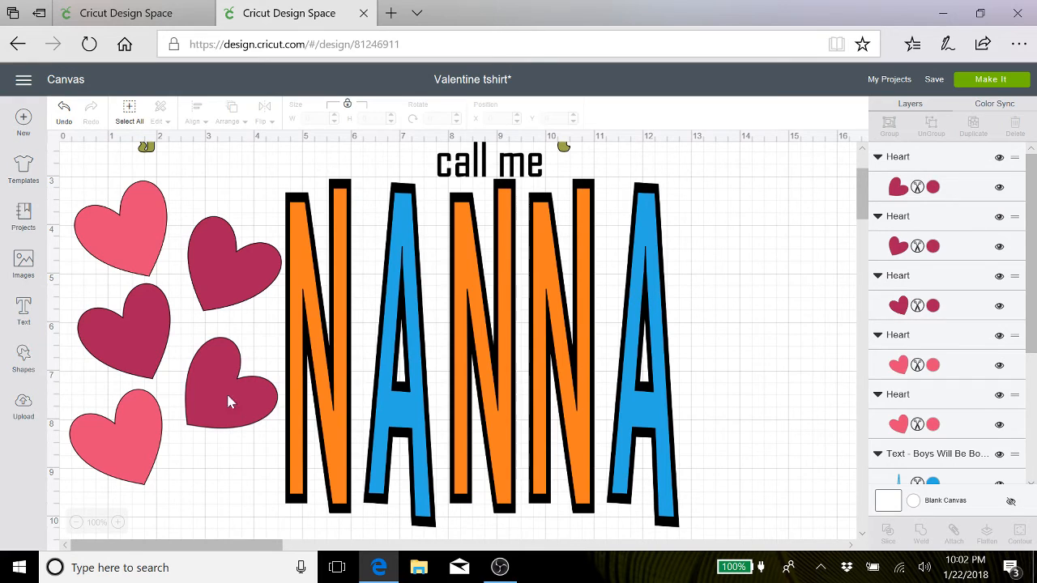
Attach the two light pink hearts to each other
left_click(141, 434)
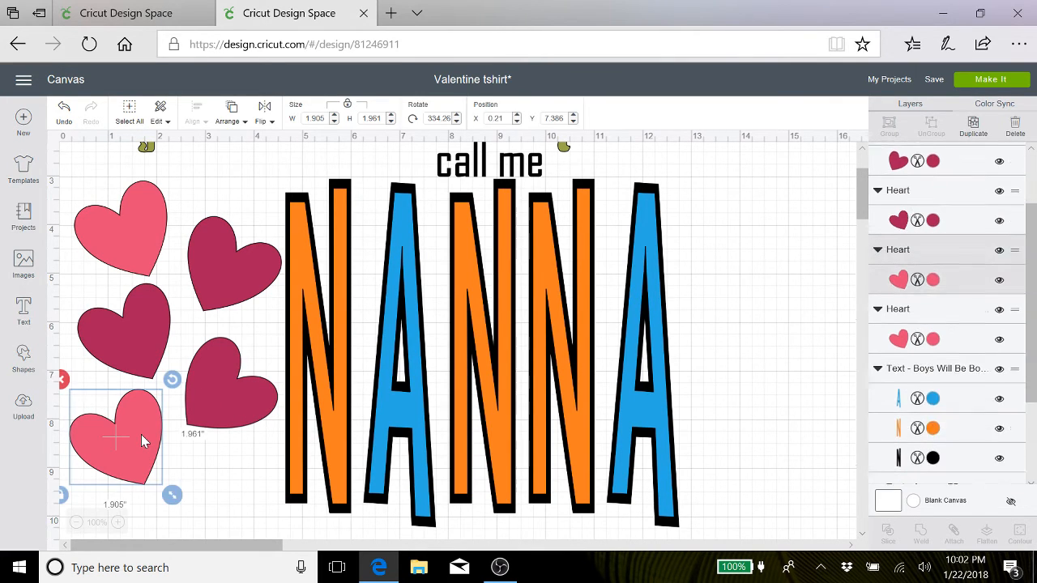
left_click(127, 257, "shift")
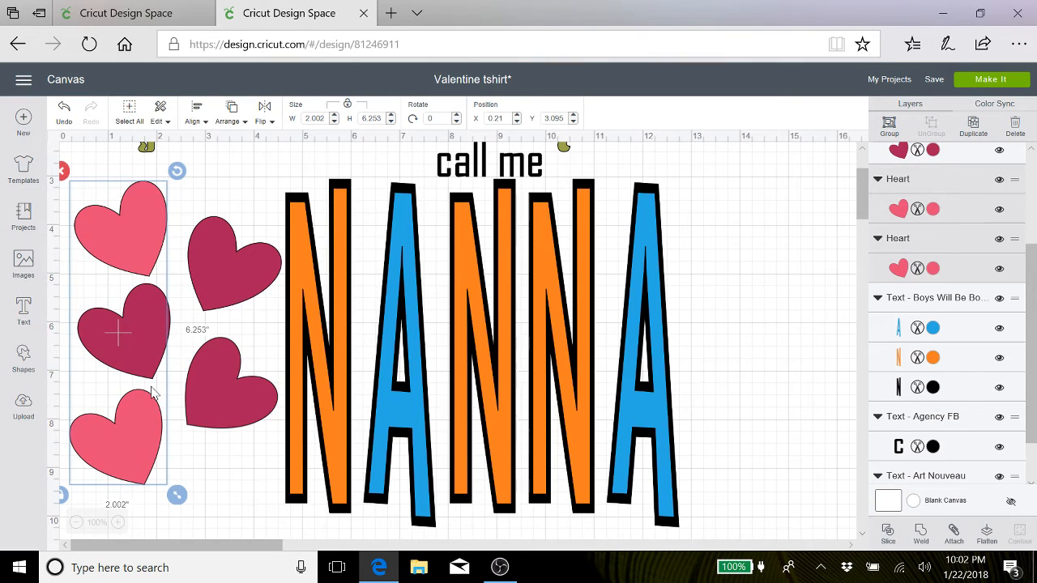
left_click(210, 468)
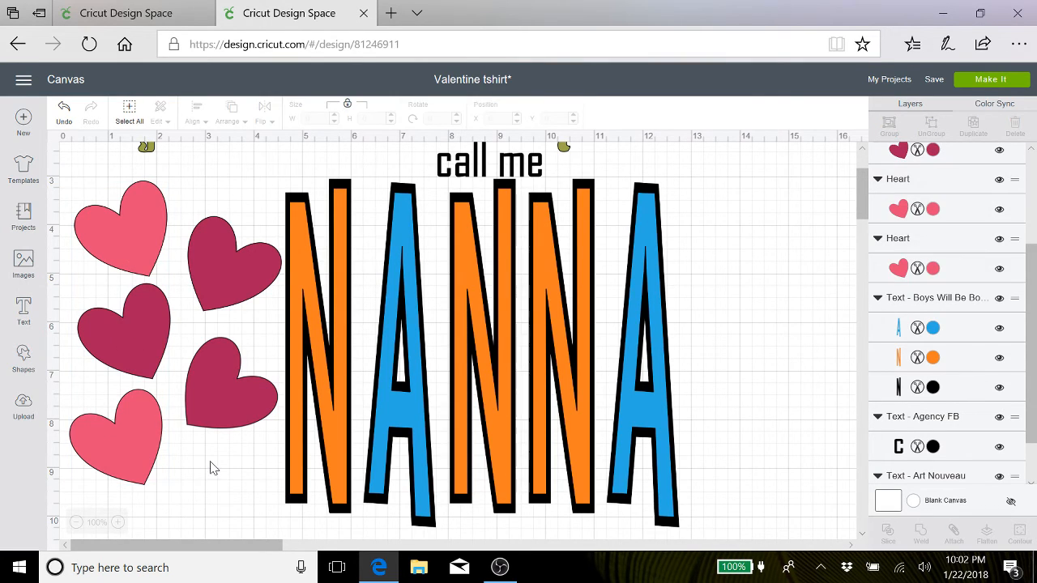
left_click(120, 460)
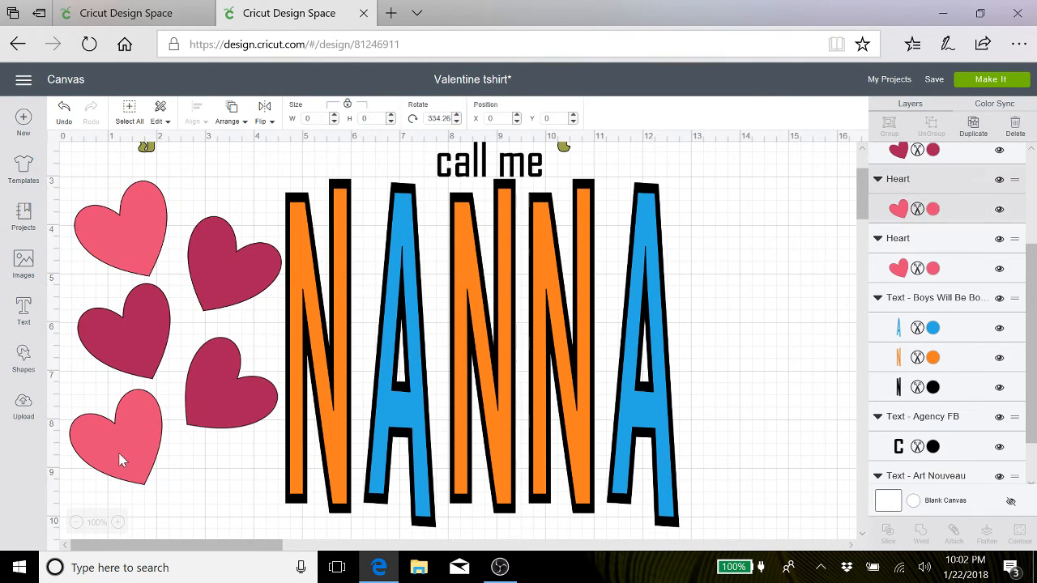
left_click(133, 231, "shift")
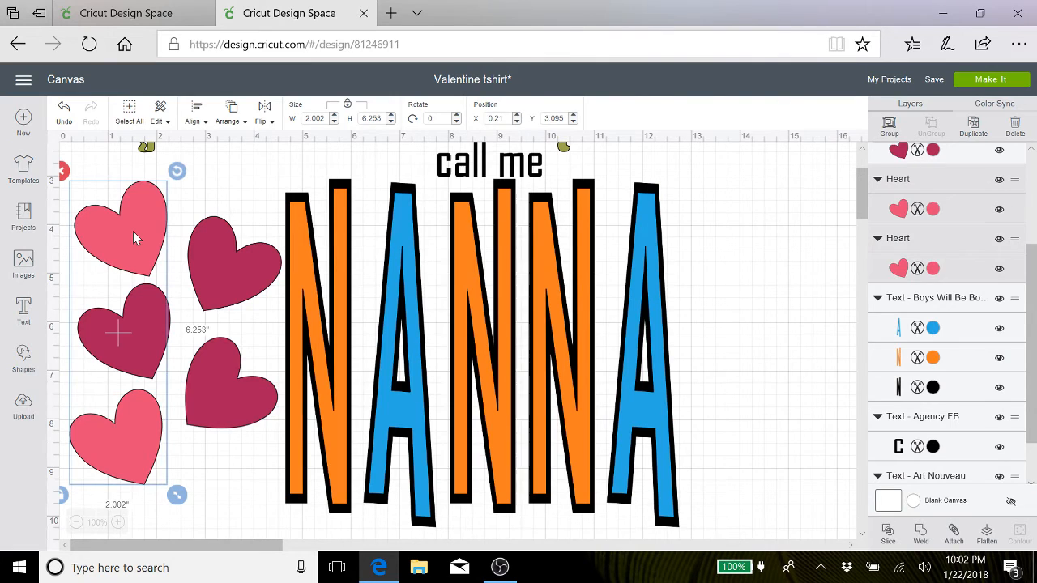
left_click(955, 535)
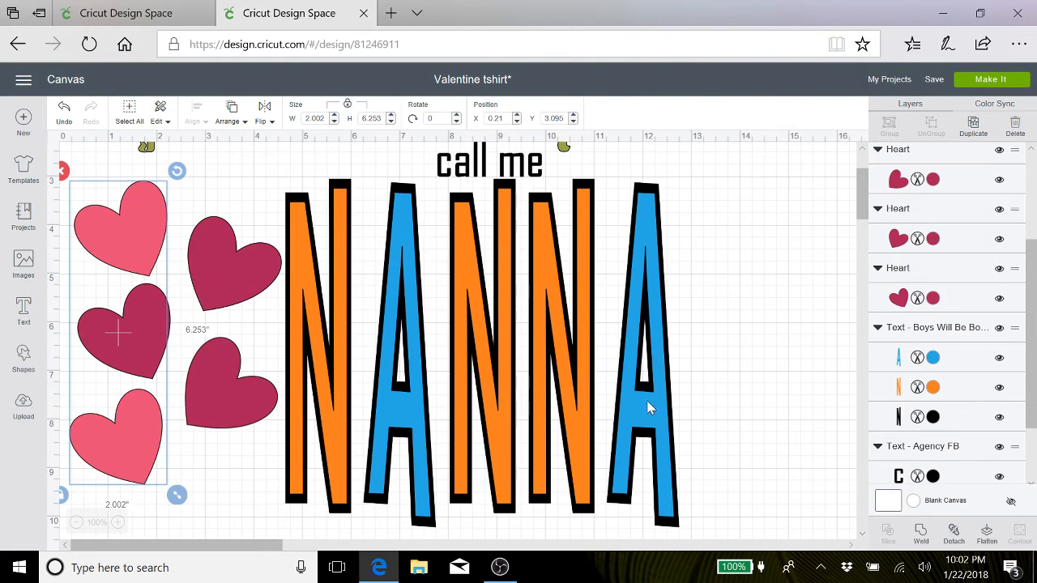
left_click(311, 522)
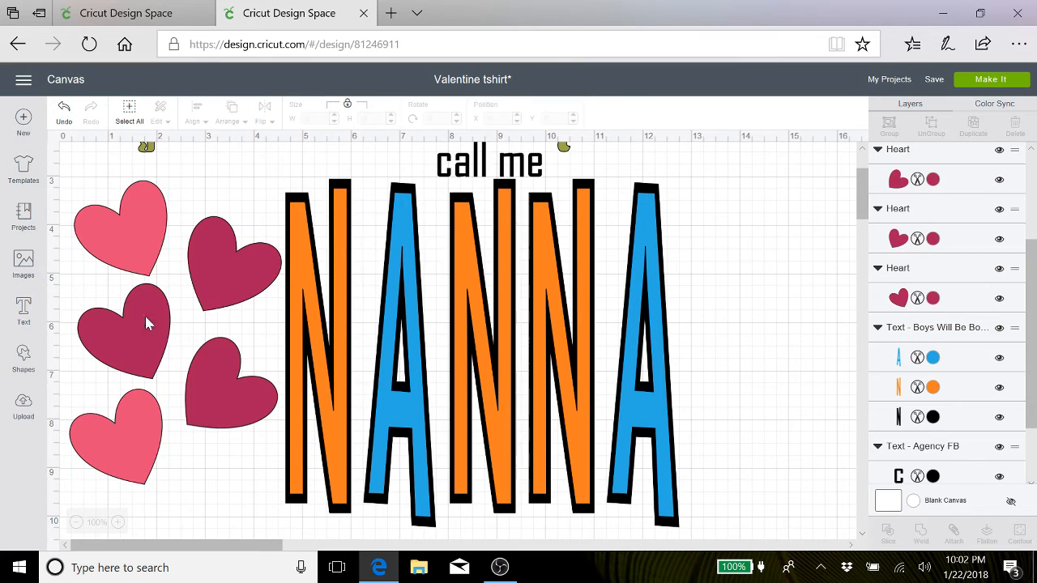
Attach the three dark pink hearts to one another
left_click(145, 321)
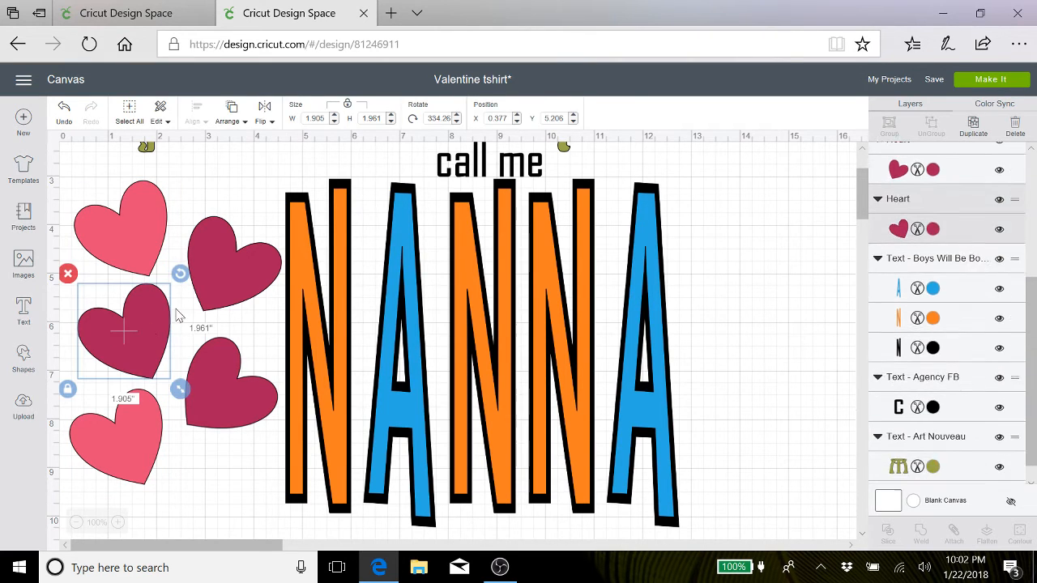
left_click(225, 284, "shift")
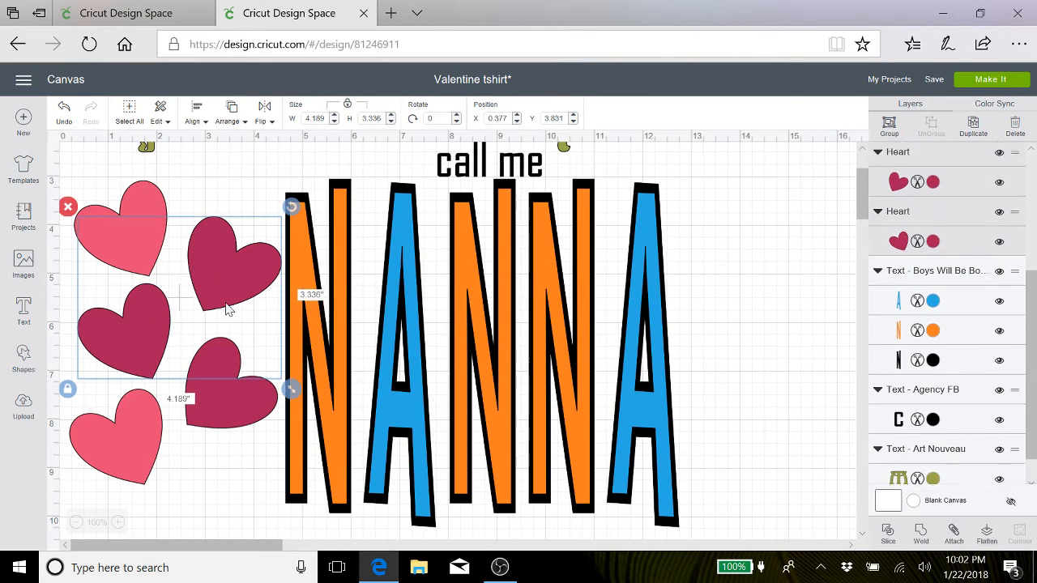
left_click(231, 407, "shift")
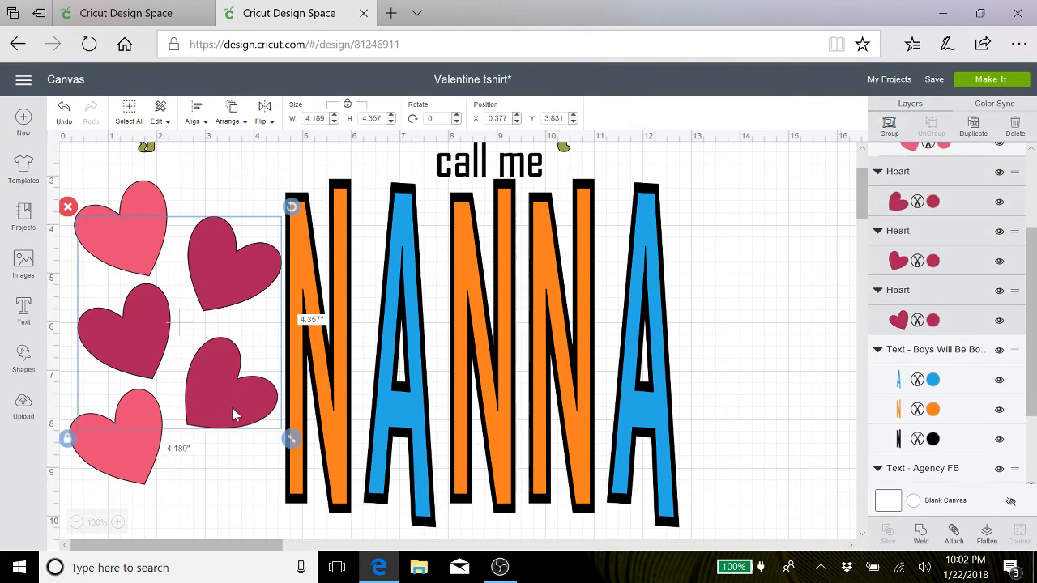
left_click(954, 535)
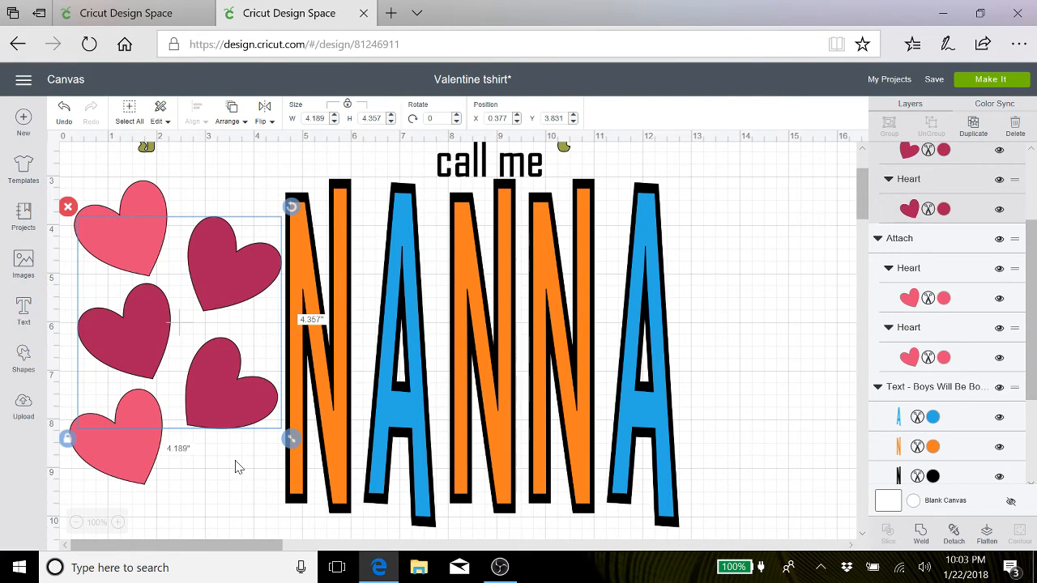
Color the "My Favorite People" text Gray
scroll(703, 368, "up", 3)
scroll(703, 368, "down", 3)
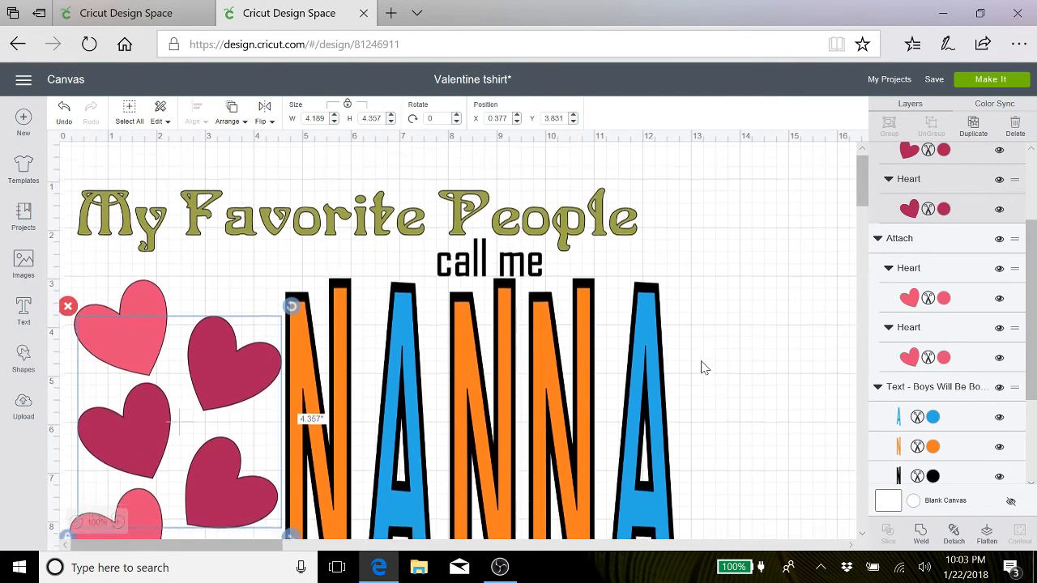
scroll(703, 368, "up", 3)
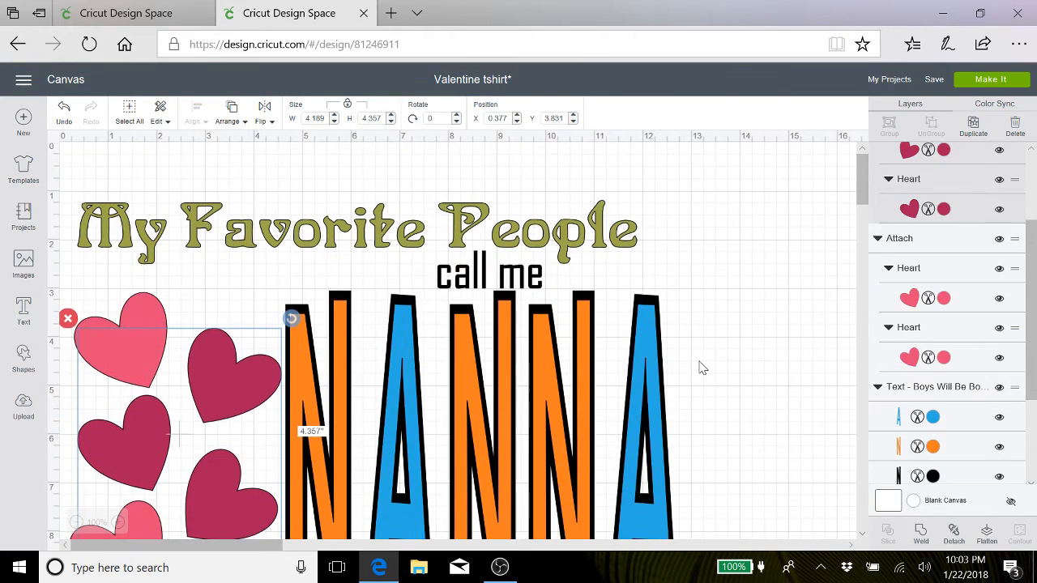
left_click(602, 236)
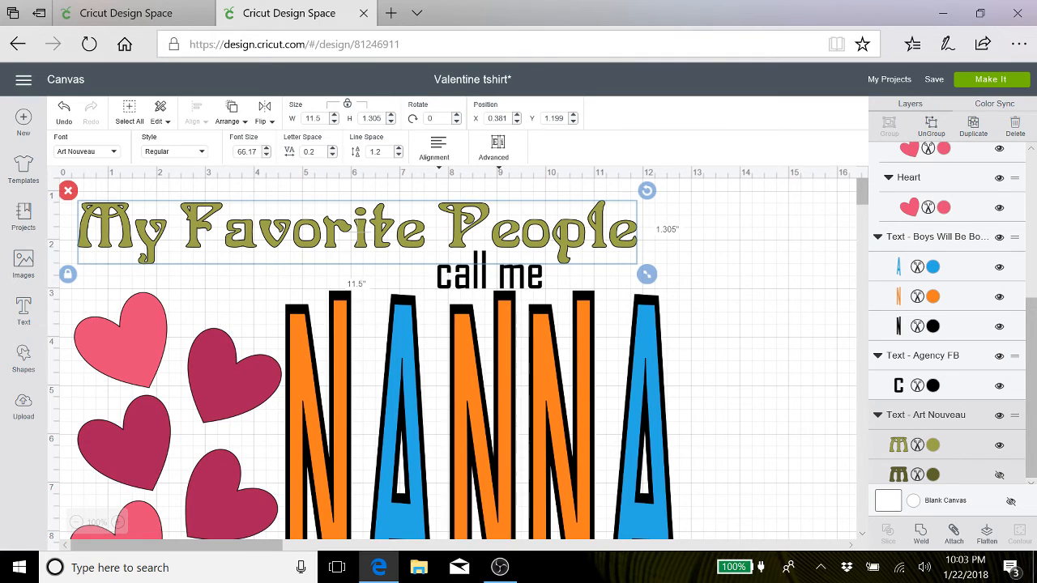
left_click(917, 445)
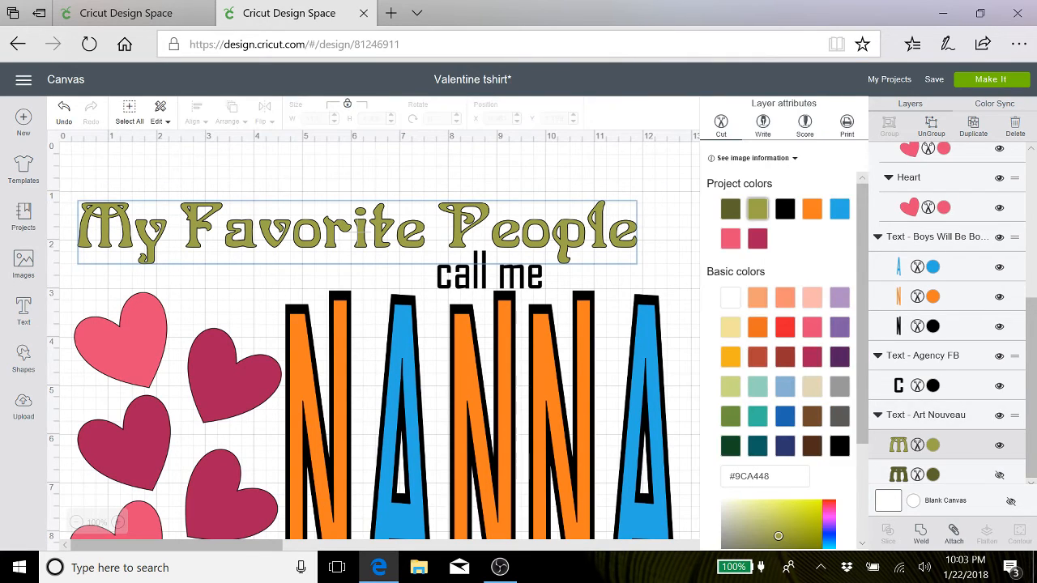
left_click(840, 388)
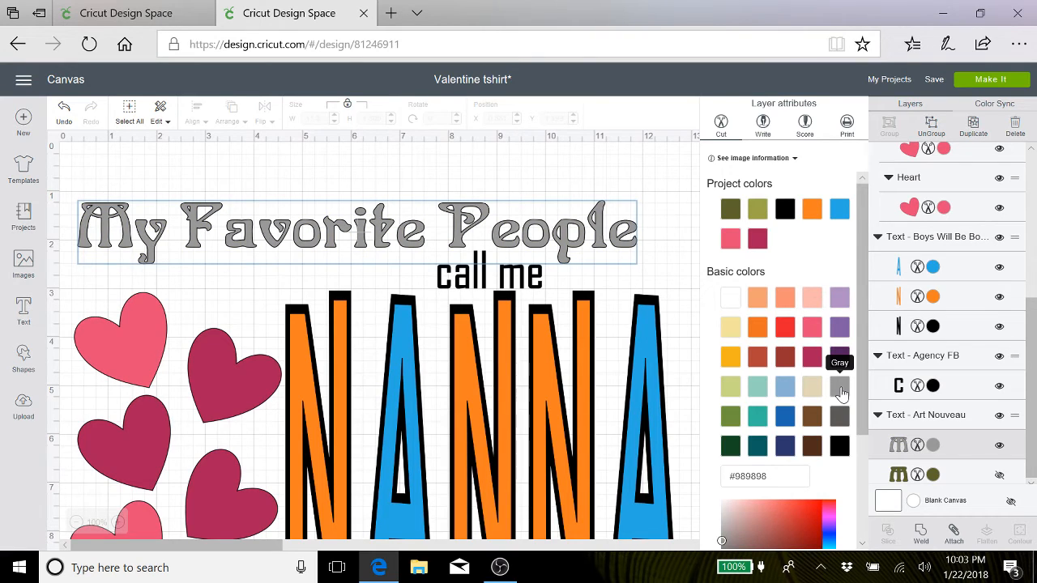
left_click(671, 240)
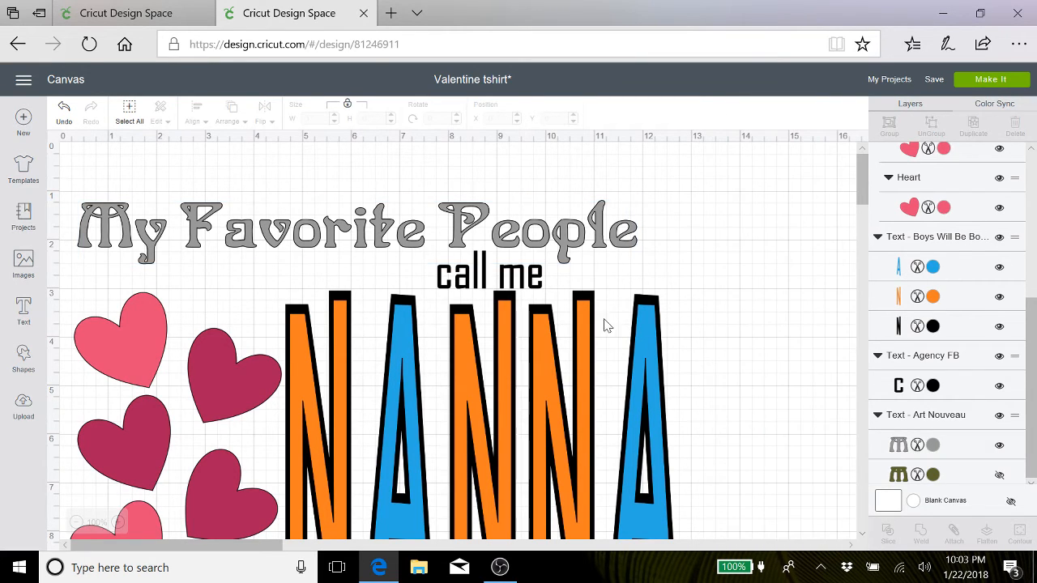
scroll(685, 318, "down", 3)
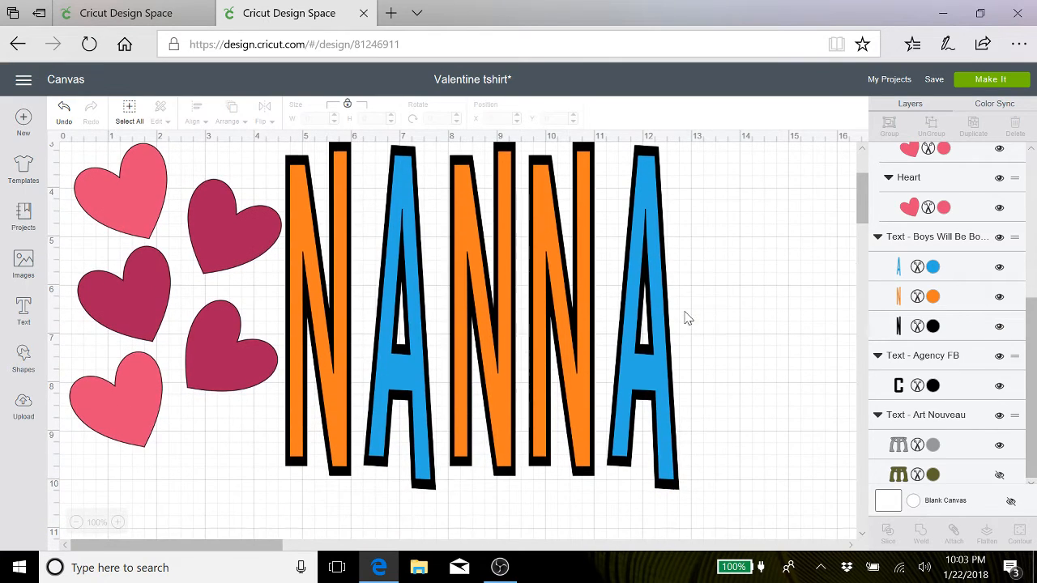
Color the A letters of "NANNA" Rose Pink and its N letters Fuchsia
left_click(336, 384)
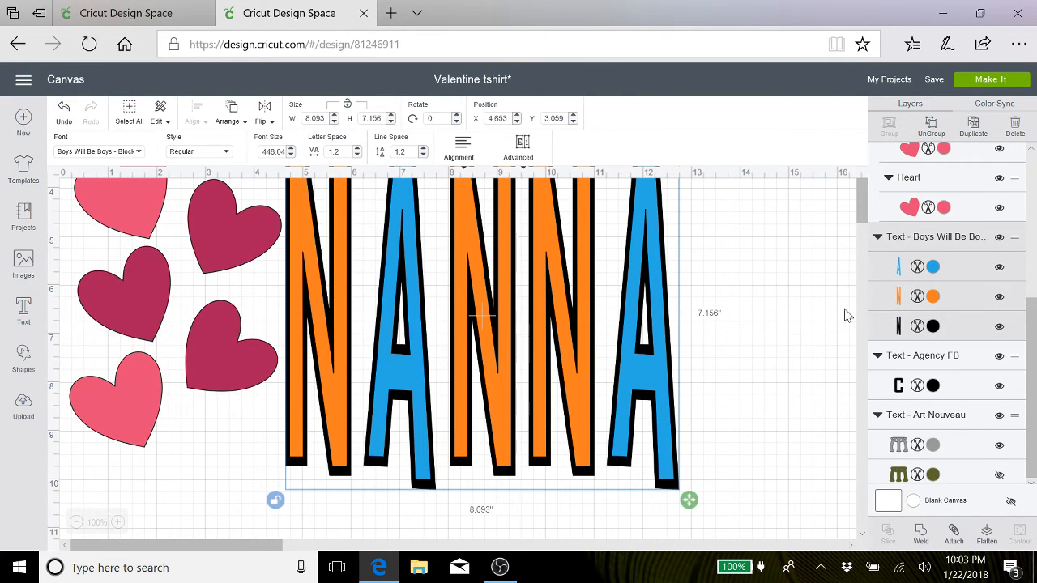
scroll(718, 345, "up", 2)
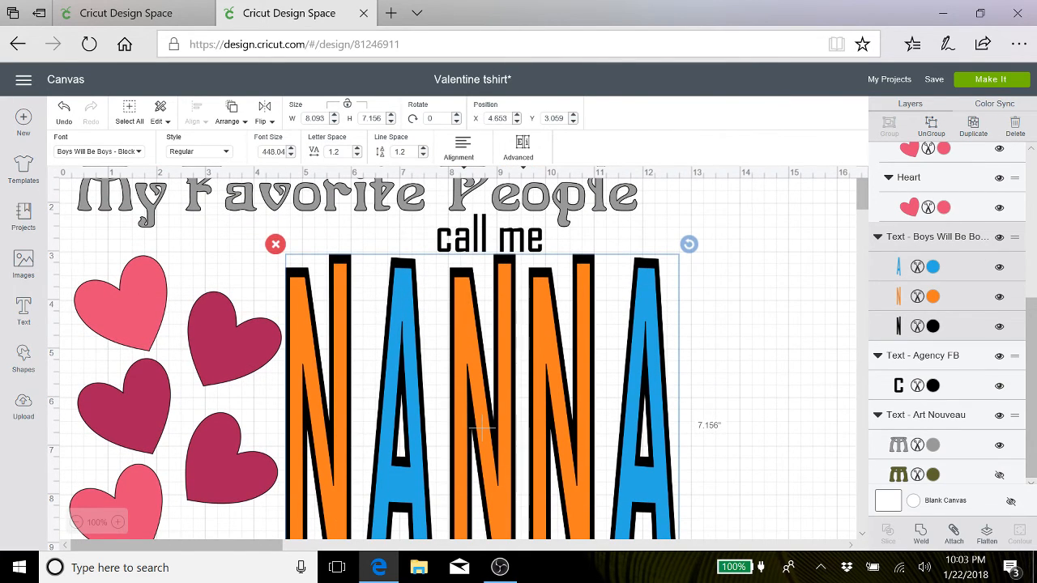
double_click(482, 428)
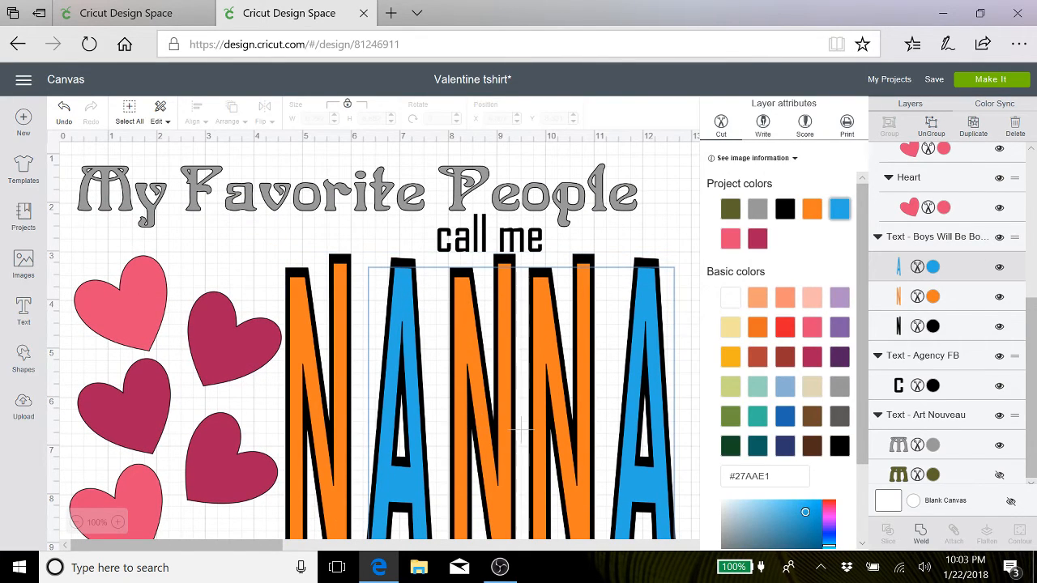
left_click(813, 328)
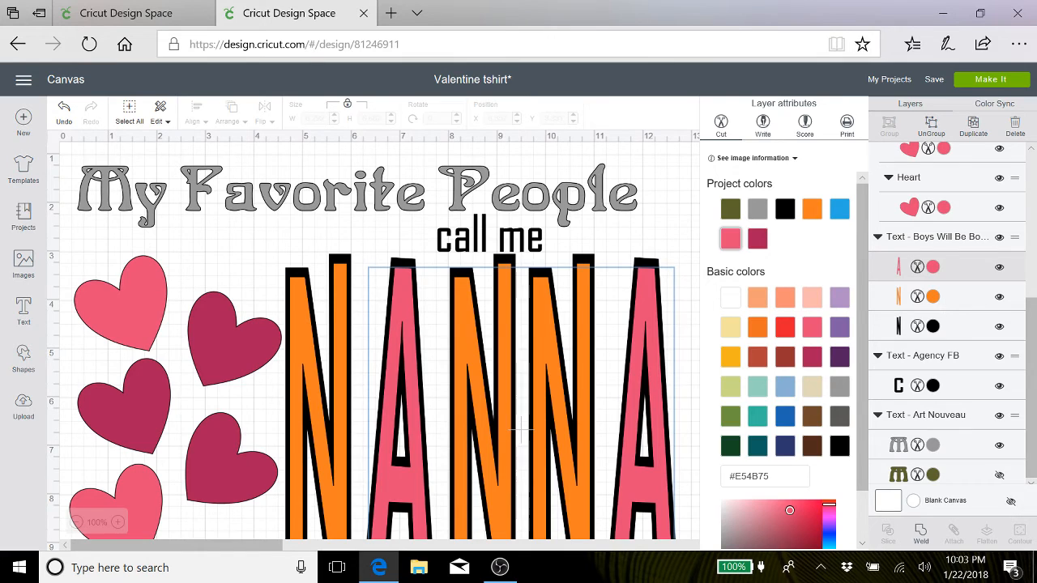
left_click(948, 297)
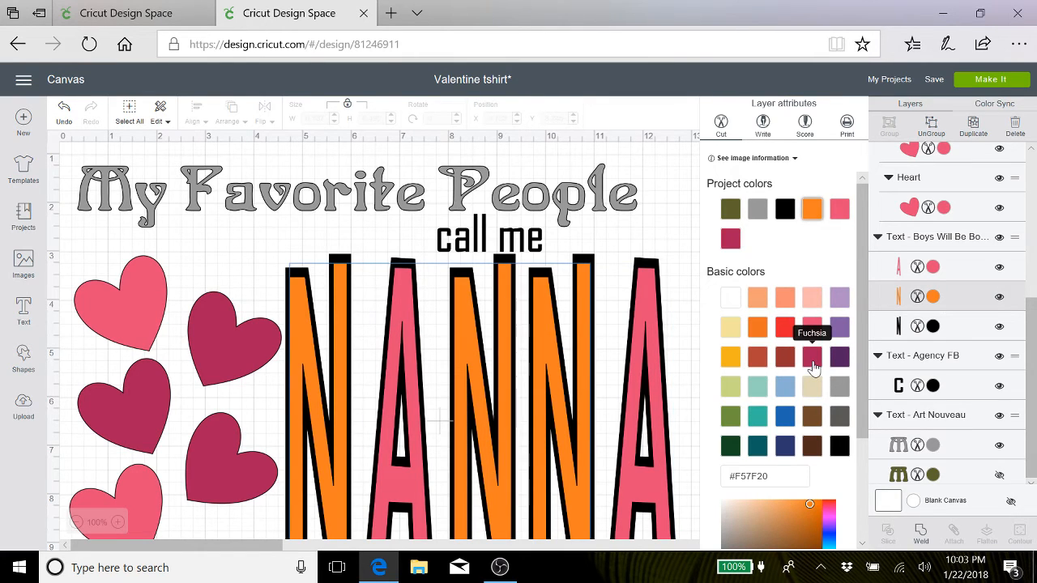
left_click(813, 367)
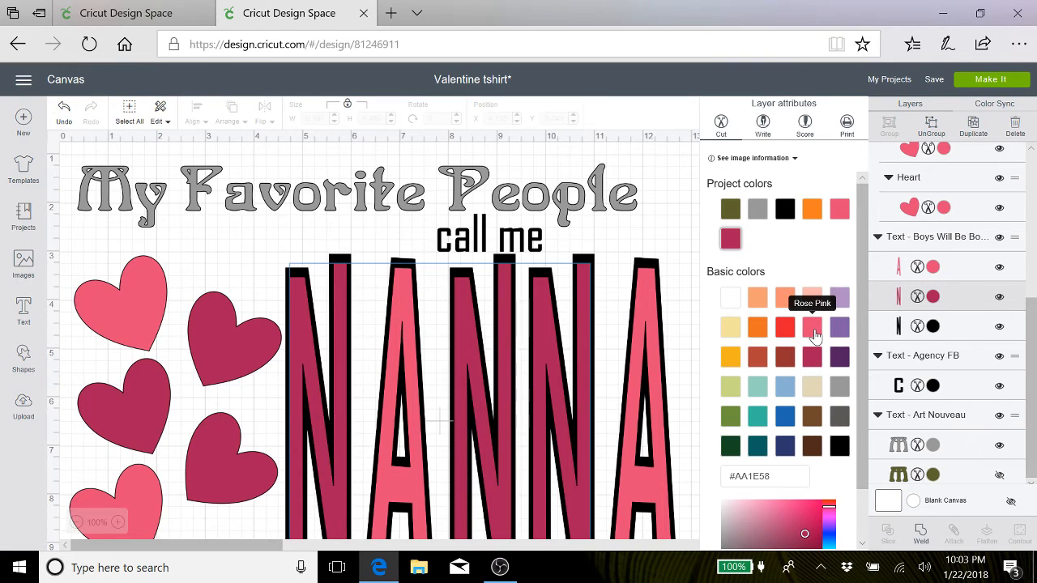
Swap the "NANNA" fill colors, making the N letters Rose Pink and the A letters Fuchsia
left_click(812, 327)
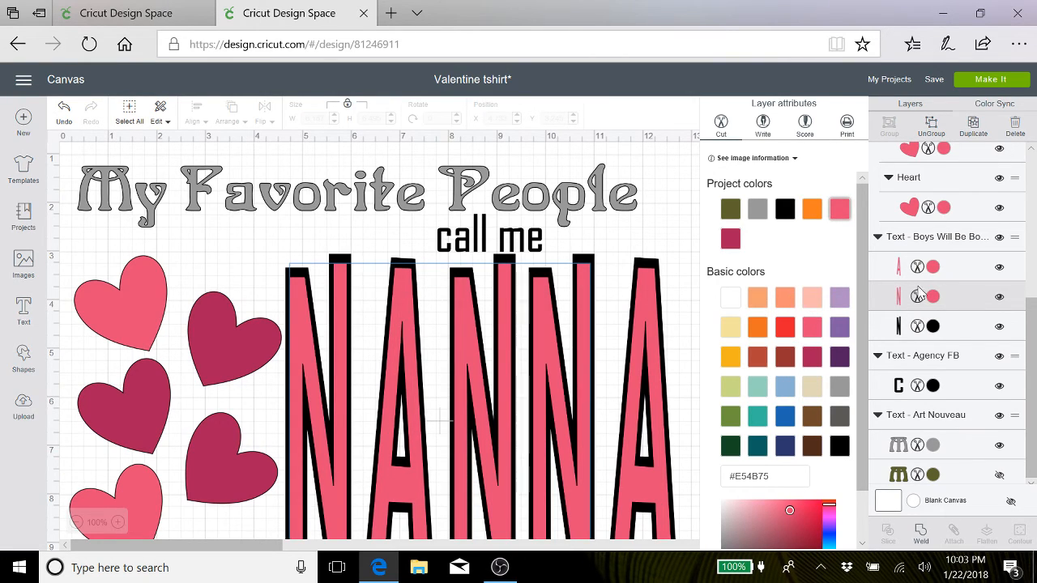
left_click(932, 266)
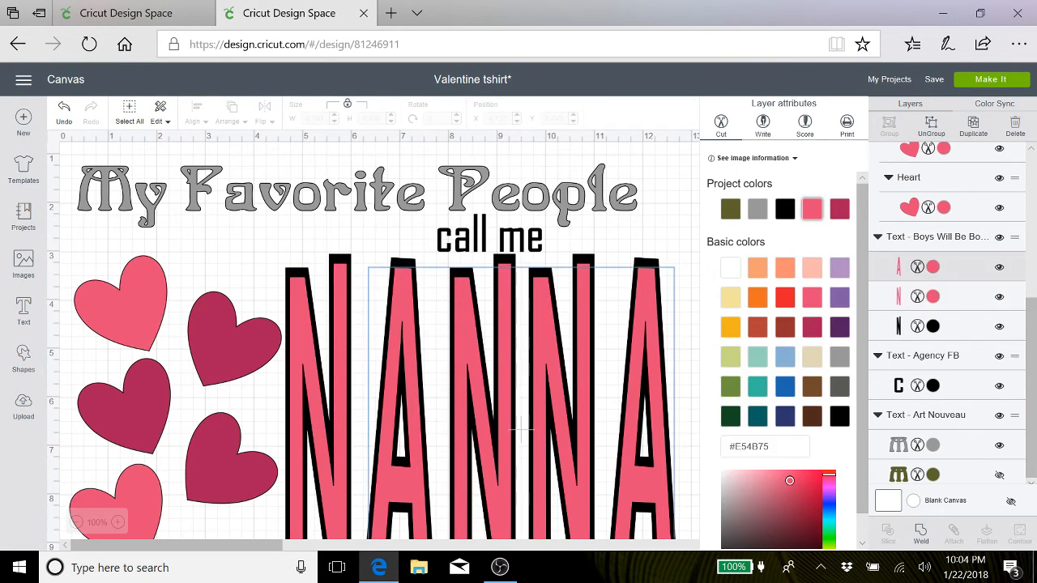
left_click(813, 327)
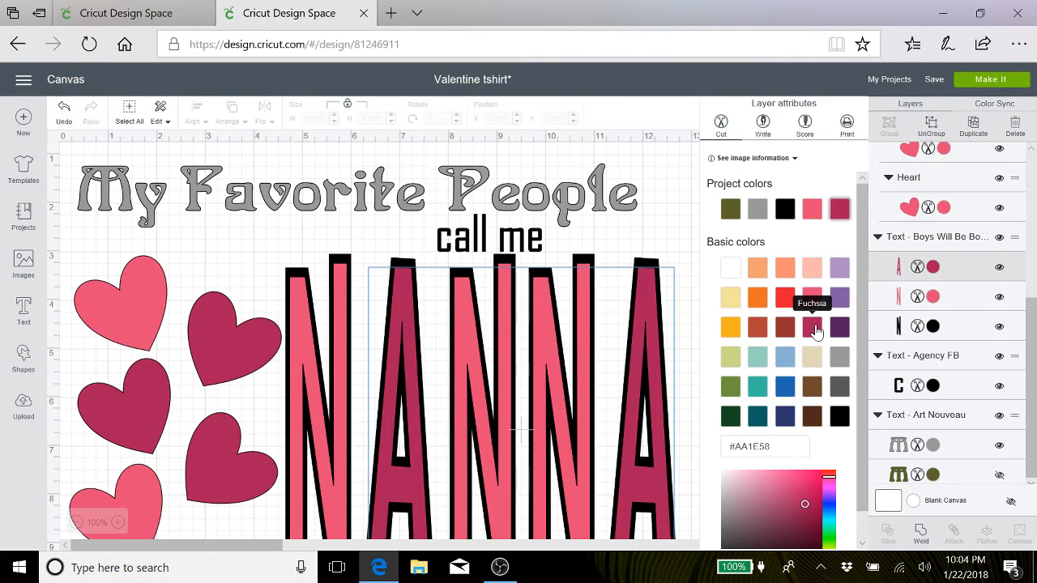
left_click(701, 296)
Review the recolored design and select everything to check its overall width and height, then clear the selection
scroll(701, 297, "down", 3)
scroll(701, 296, "up", 4)
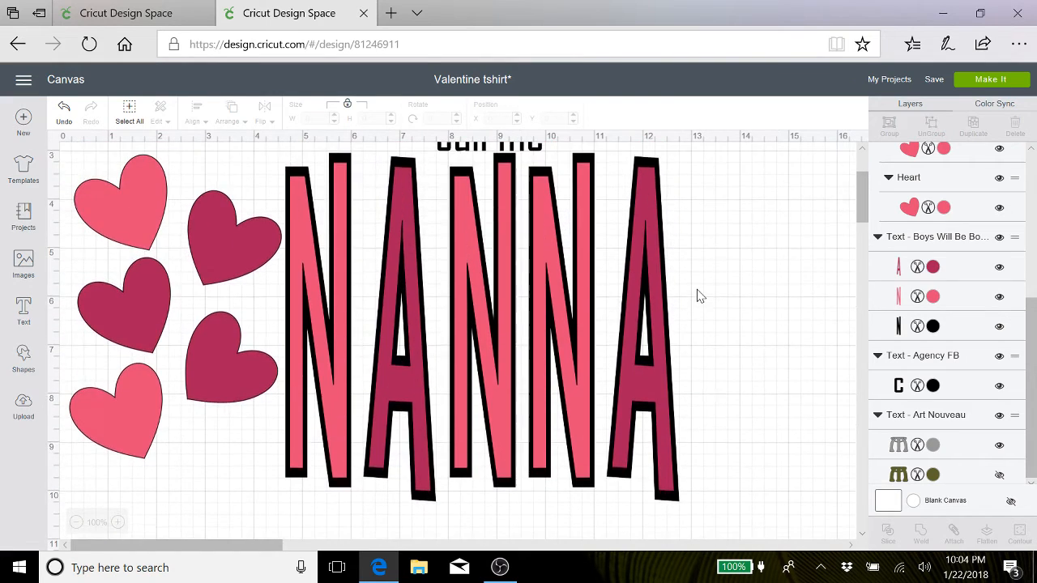
scroll(701, 297, "down", 4)
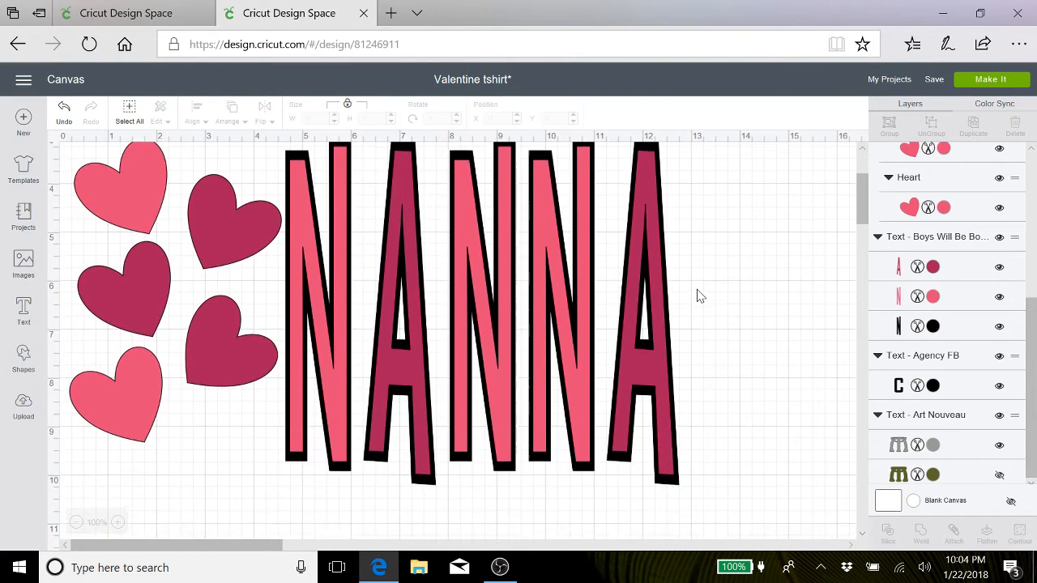
scroll(700, 296, "up", 1)
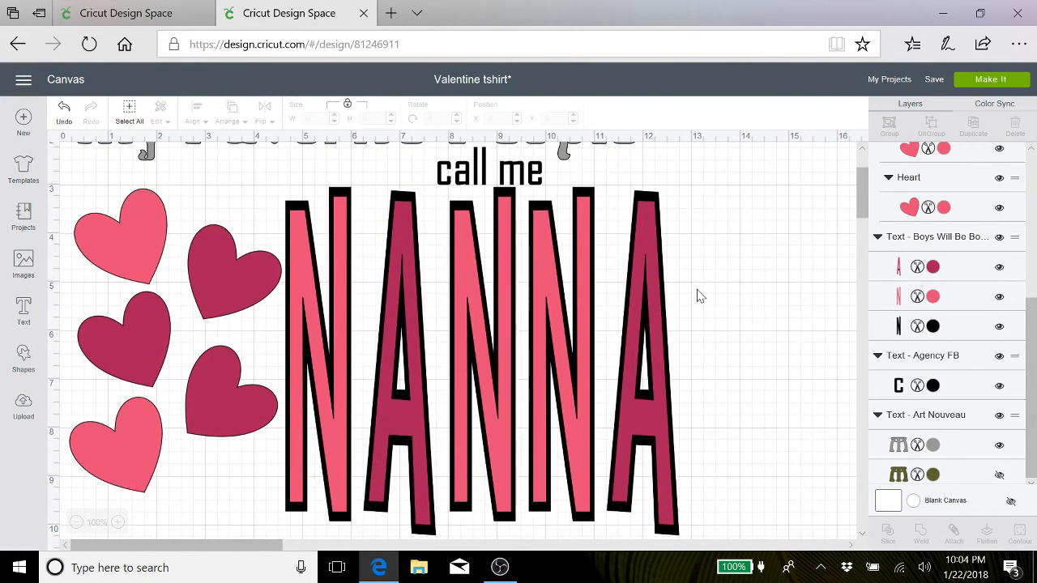
scroll(701, 296, "up", 2)
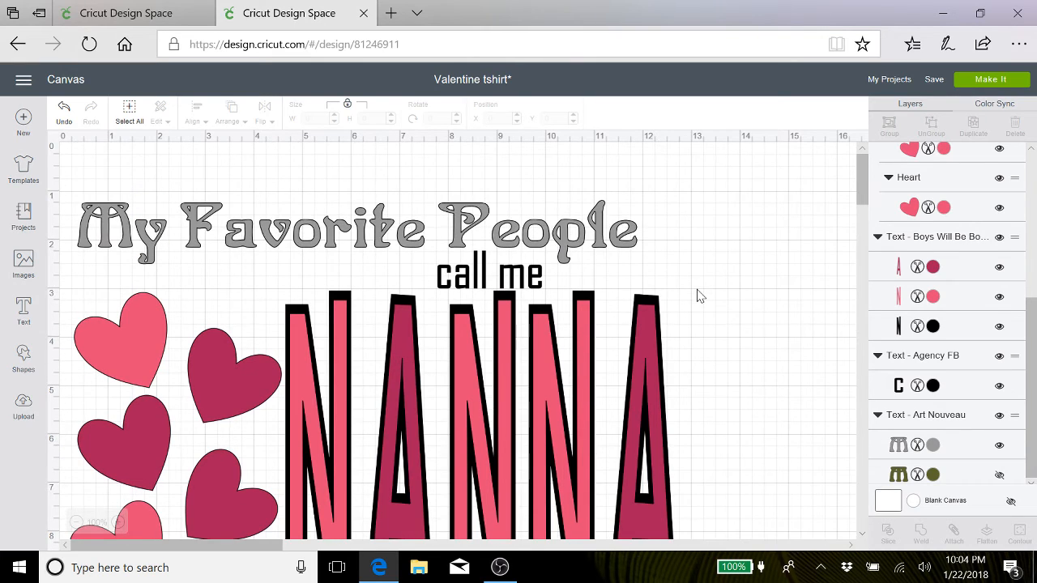
left_click(128, 117)
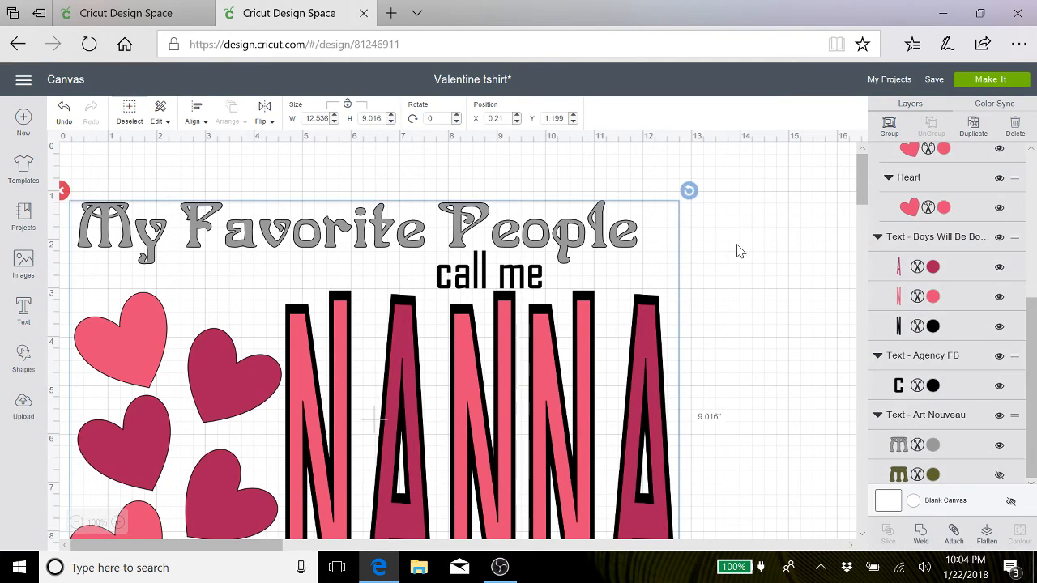
scroll(737, 251, "down", 5)
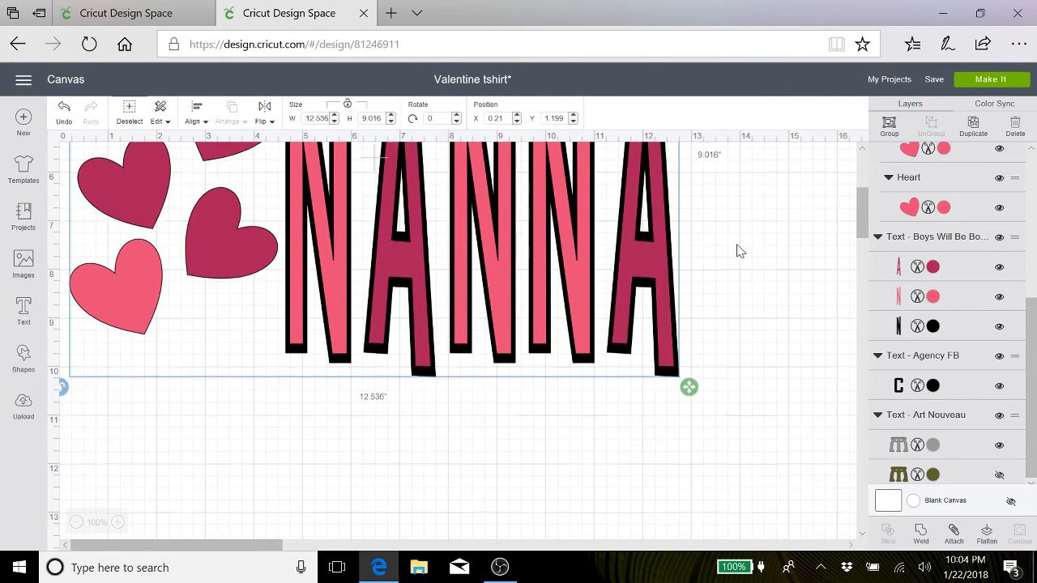
scroll(738, 251, "down", 1)
scroll(738, 252, "down", 1)
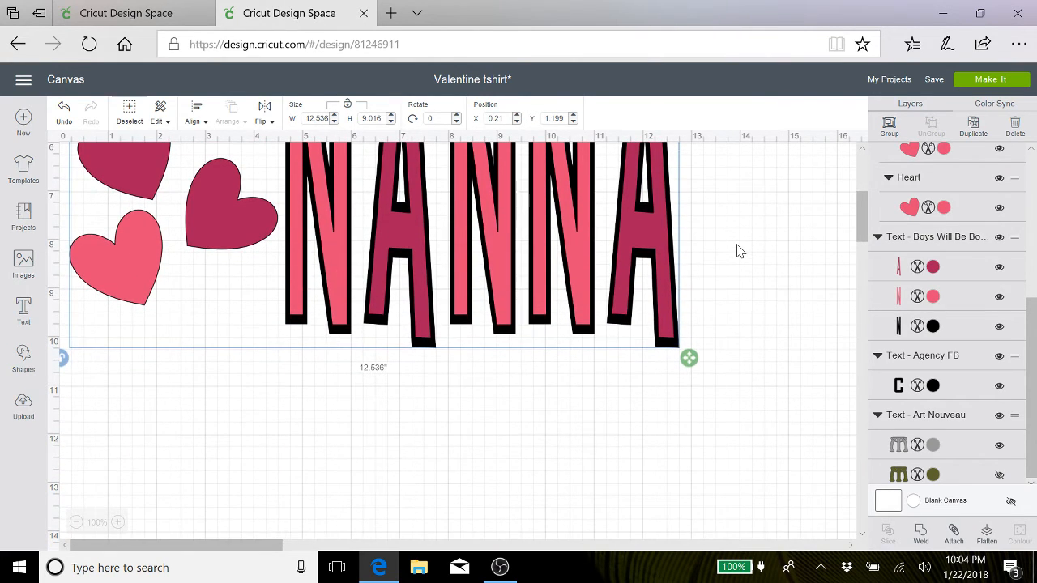
scroll(737, 251, "down", 1)
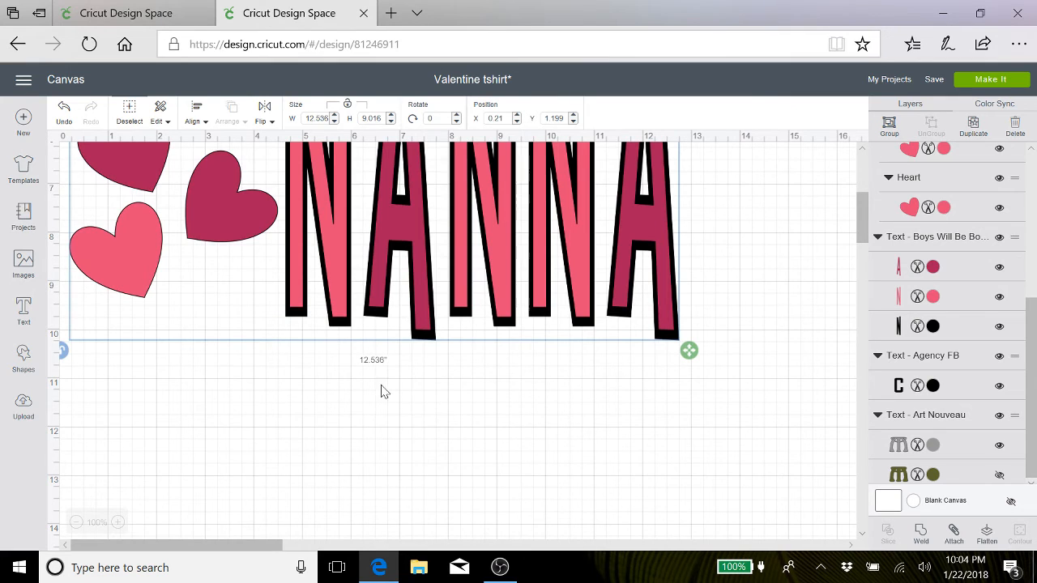
scroll(734, 328, "up", 5)
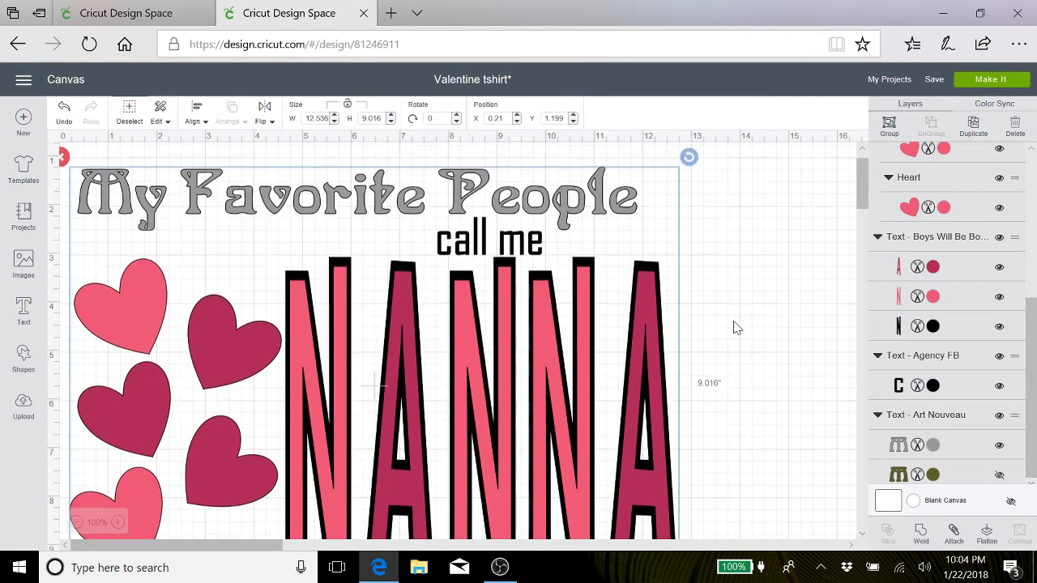
scroll(734, 328, "down", 3)
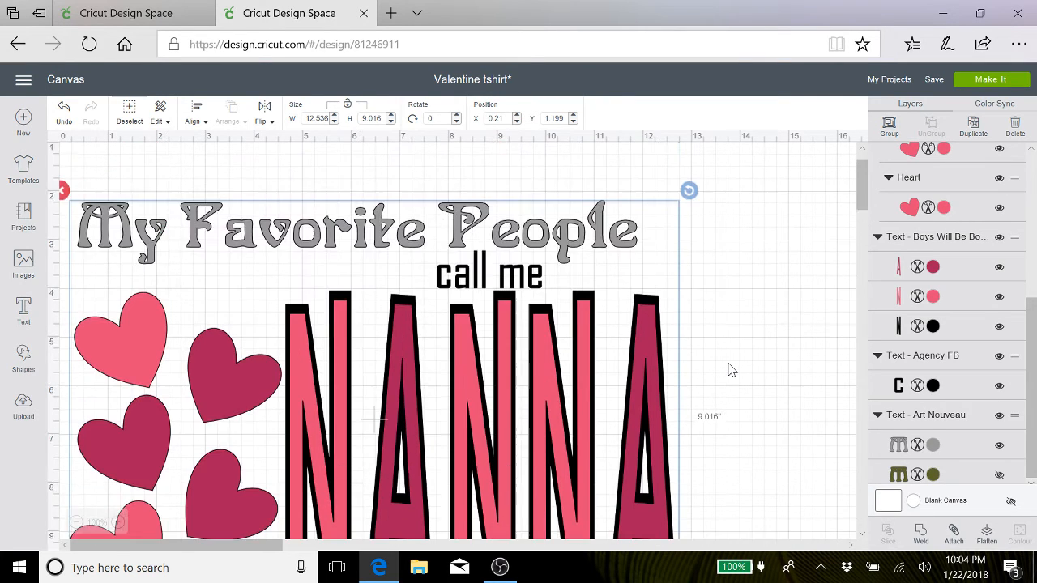
scroll(729, 371, "up", 3)
scroll(729, 371, "down", 2)
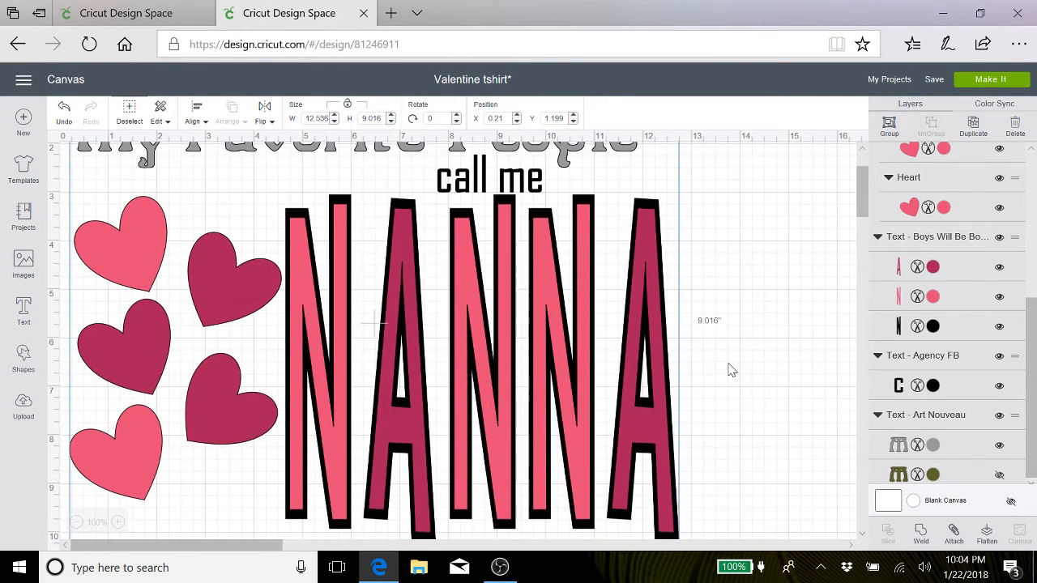
left_click(768, 232)
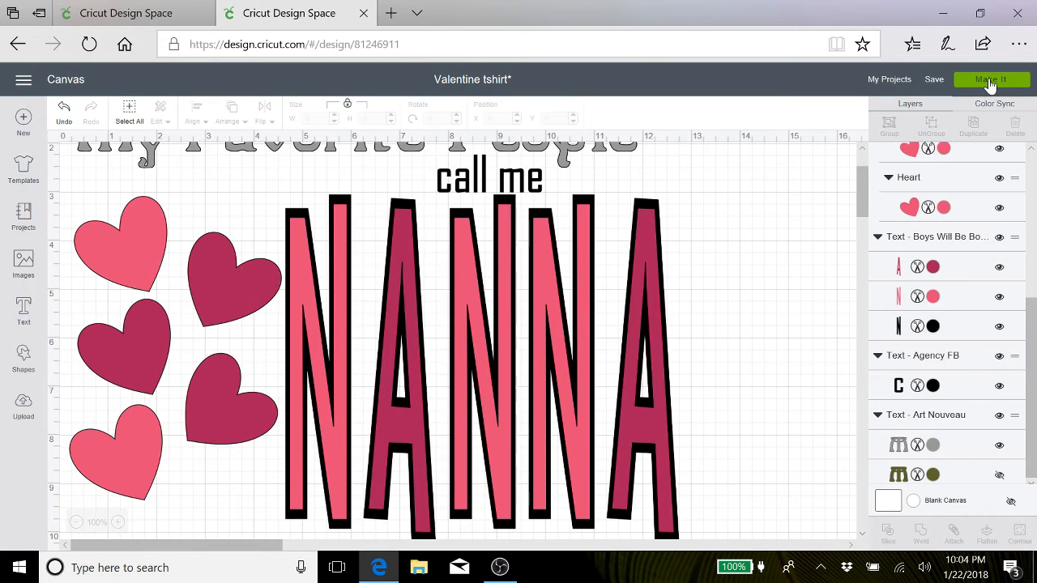
Send the project to mat preparation and check the layouts of the gray mat 1 and black mat 2
left_click(980, 81)
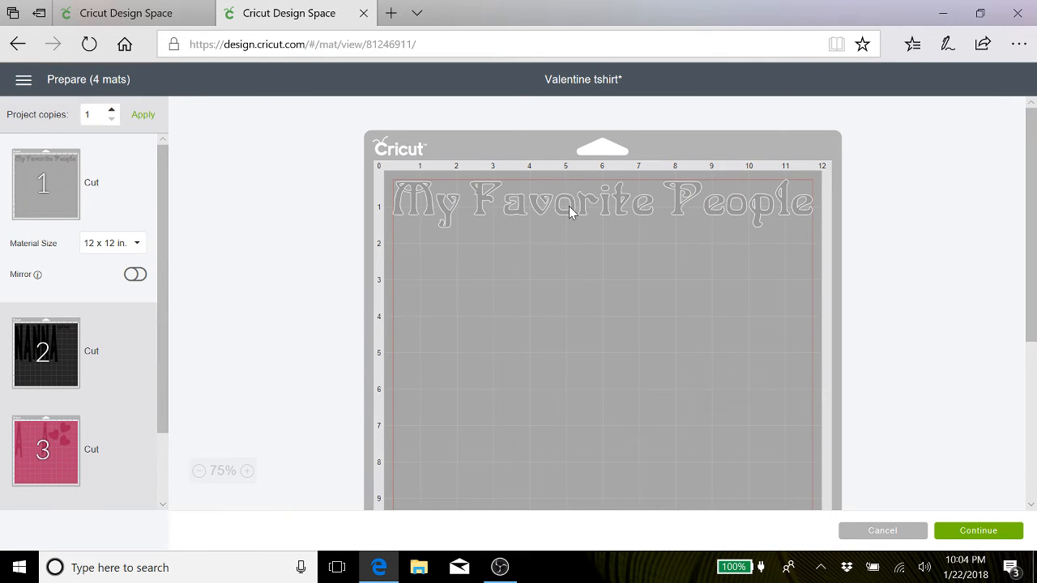
scroll(239, 313, "down", 4)
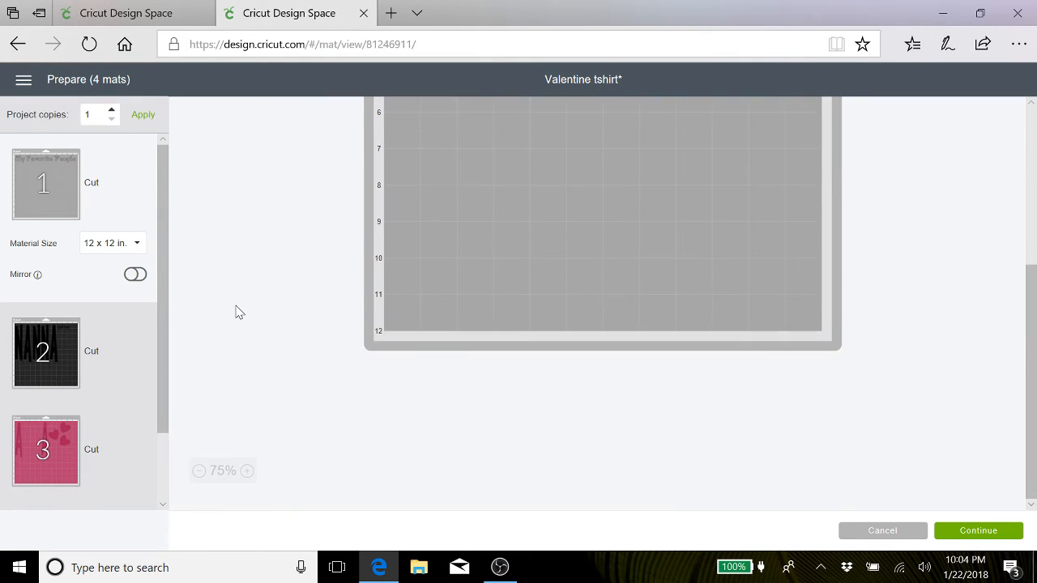
left_click(35, 360)
scroll(272, 360, "up", 4)
scroll(273, 360, "down", 2)
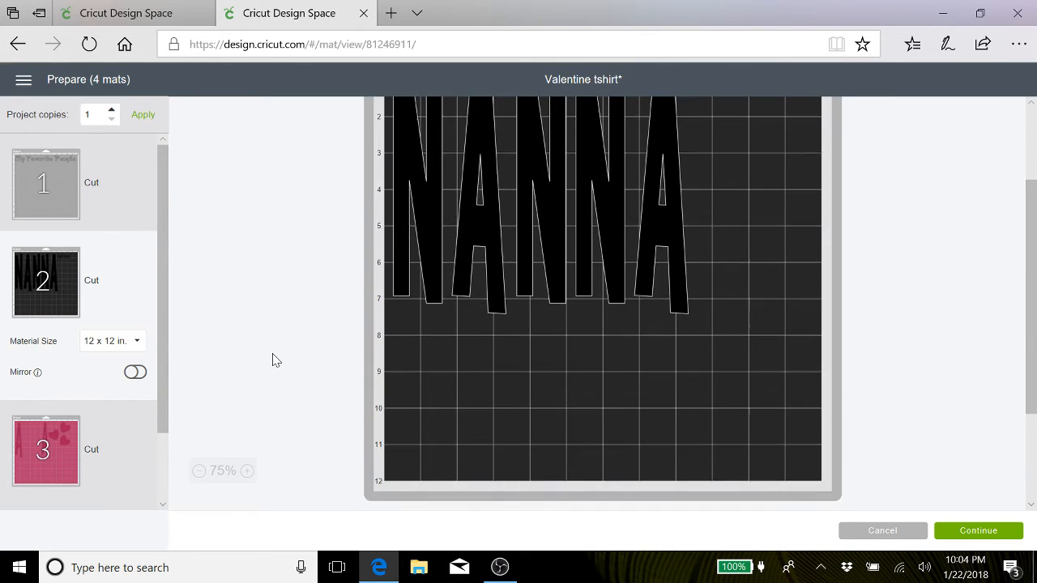
Examine how the letters and hearts are laid out on the Fuchsia mat 3 and Rose Pink mat 4
left_click_drag(160, 389, 166, 484)
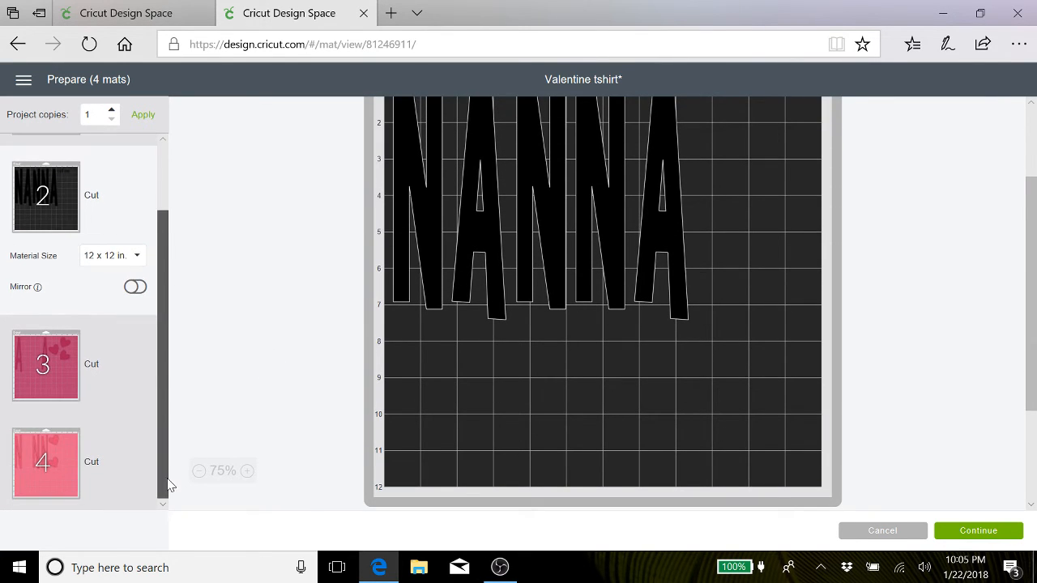
left_click(57, 390)
scroll(460, 378, "up", 1)
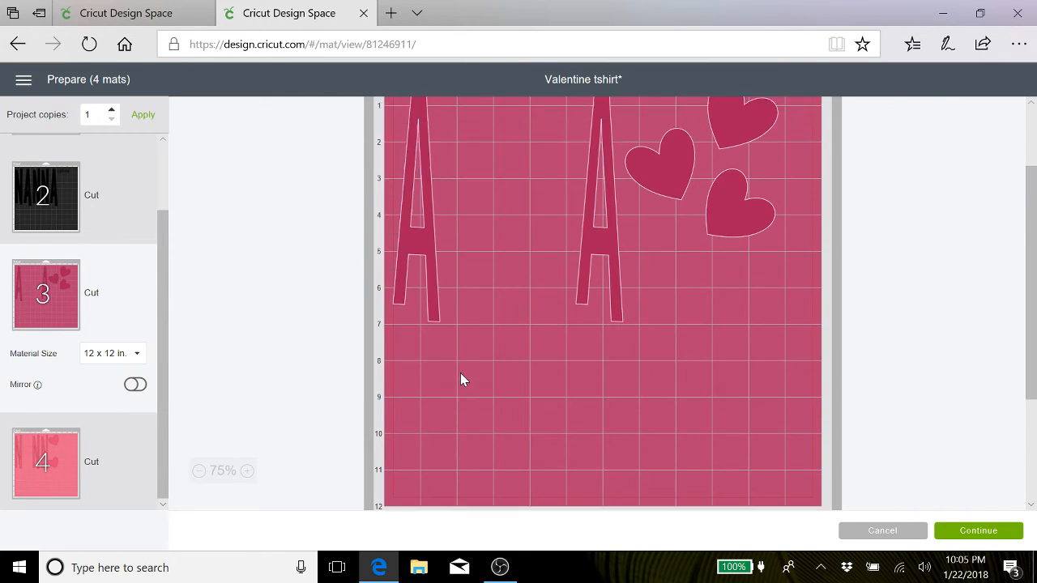
scroll(460, 377, "down", 1)
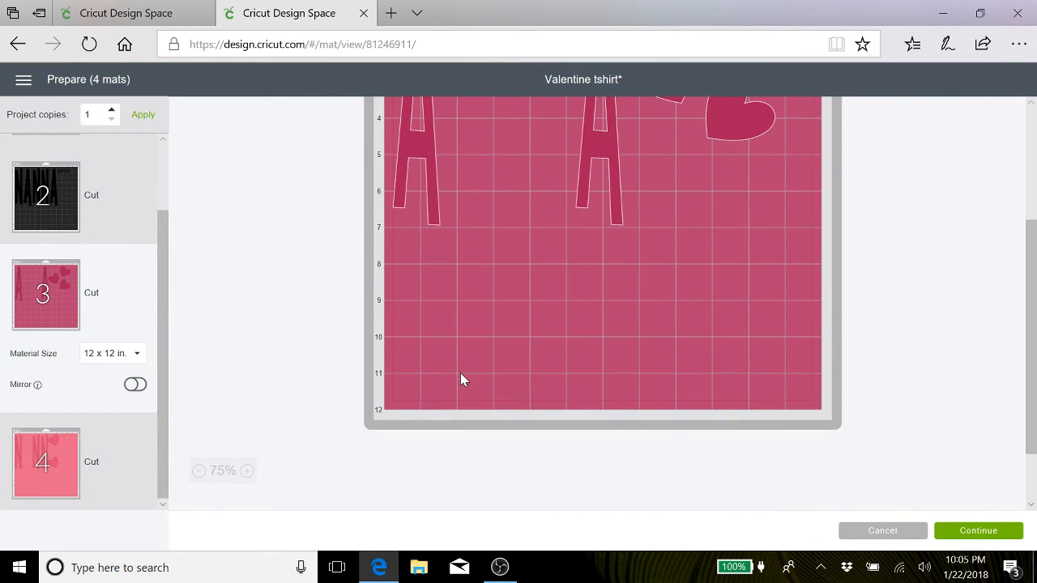
left_click(62, 484)
scroll(491, 315, "up", 4)
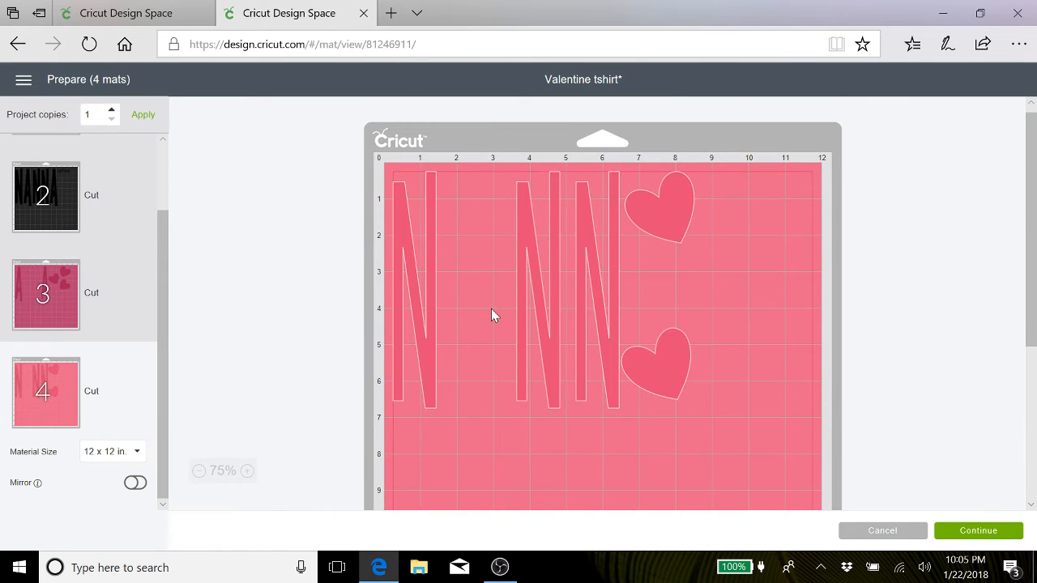
scroll(492, 315, "down", 5)
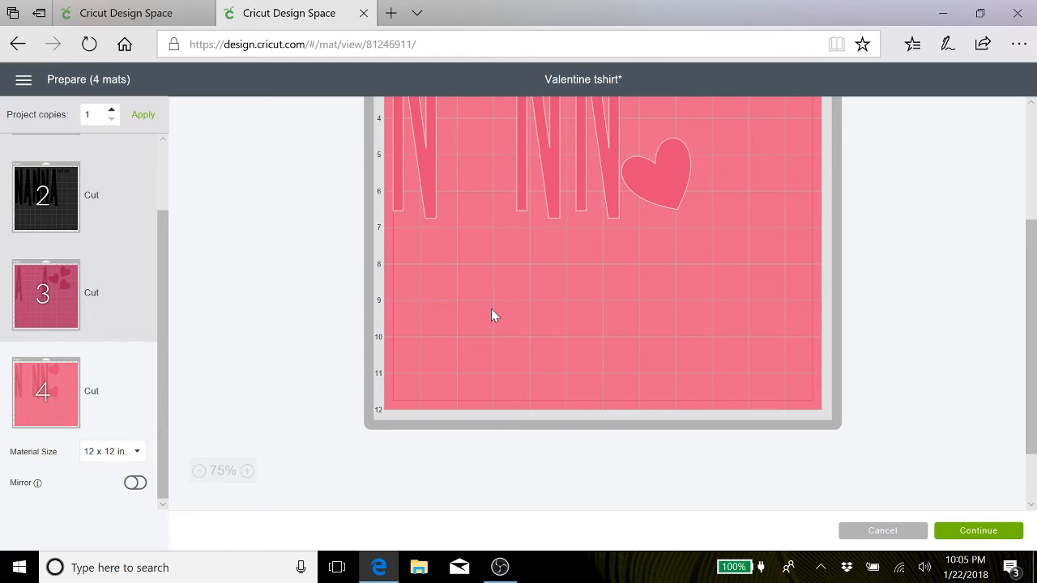
scroll(491, 310, "up", 5)
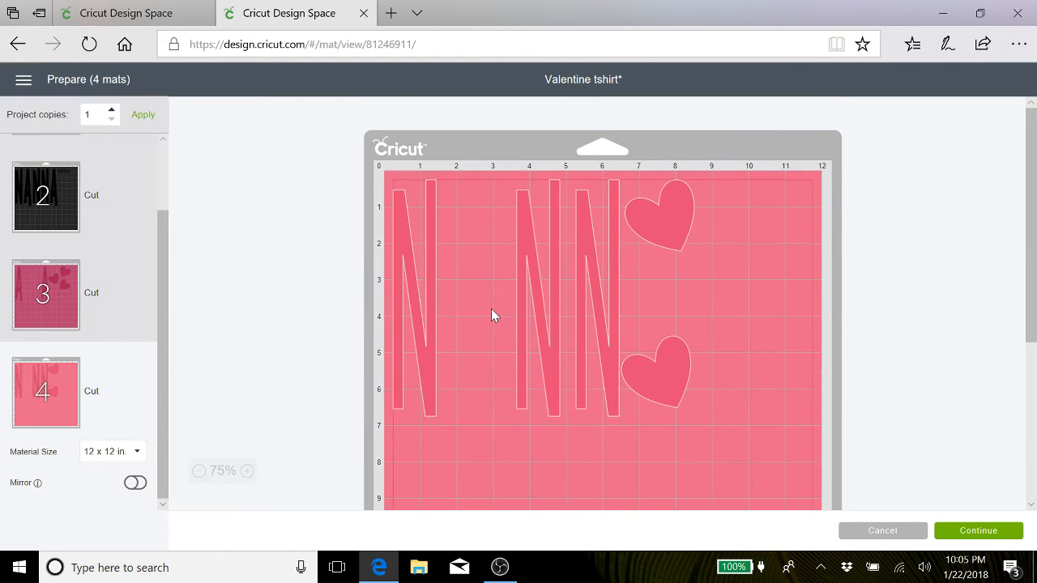
Move the attached pair of hearts on mat 4 into the gap between the first and second N
left_click(671, 215)
left_click(614, 175)
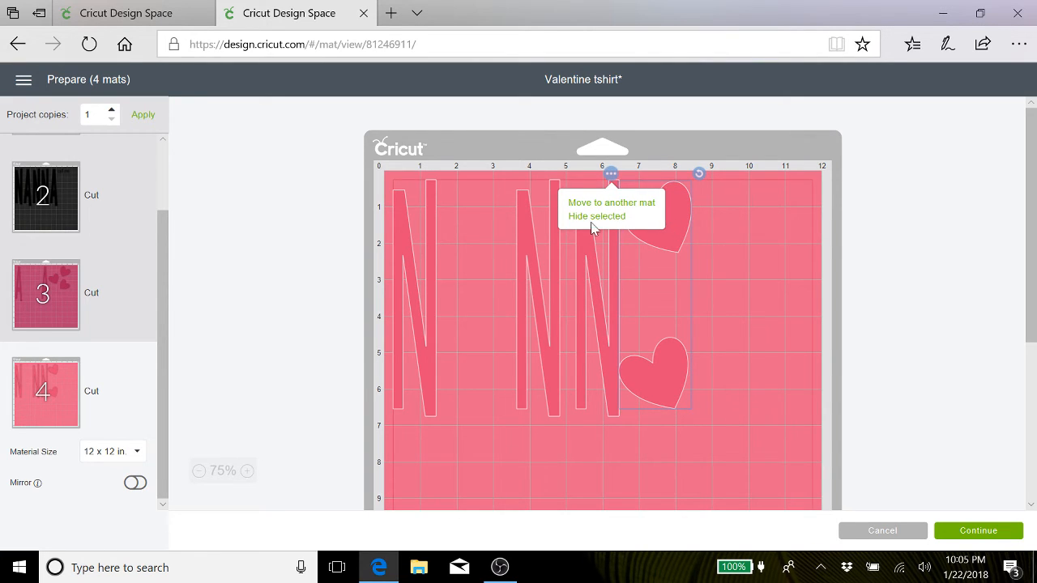
left_click_drag(678, 225, 643, 242)
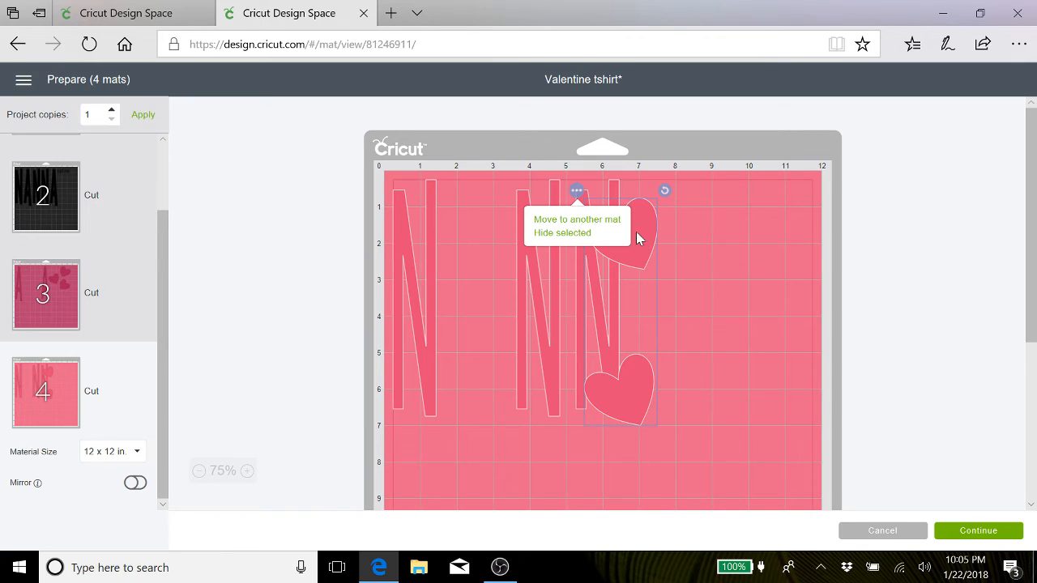
left_click(685, 235)
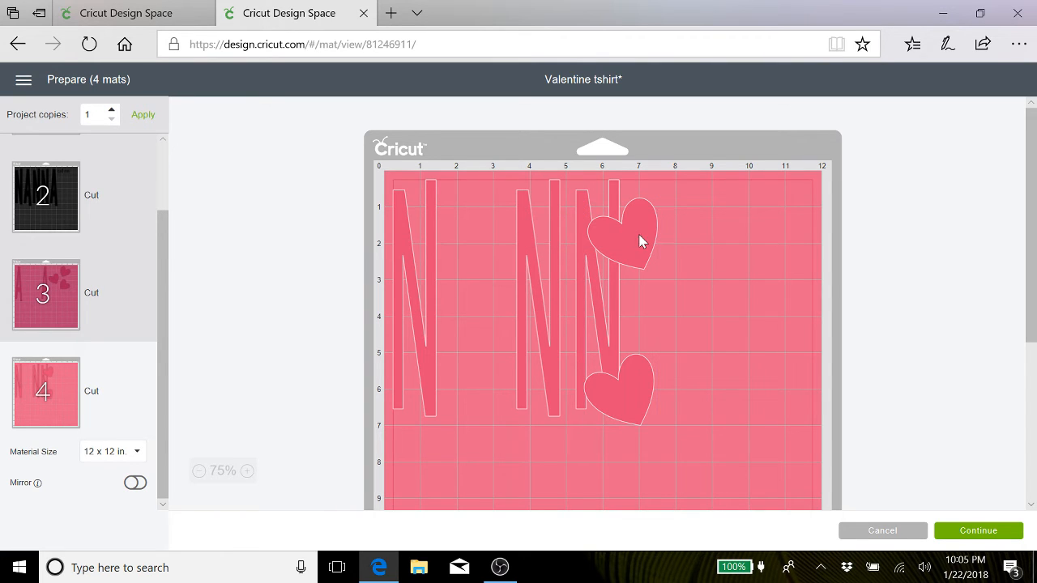
left_click_drag(640, 241, 494, 228)
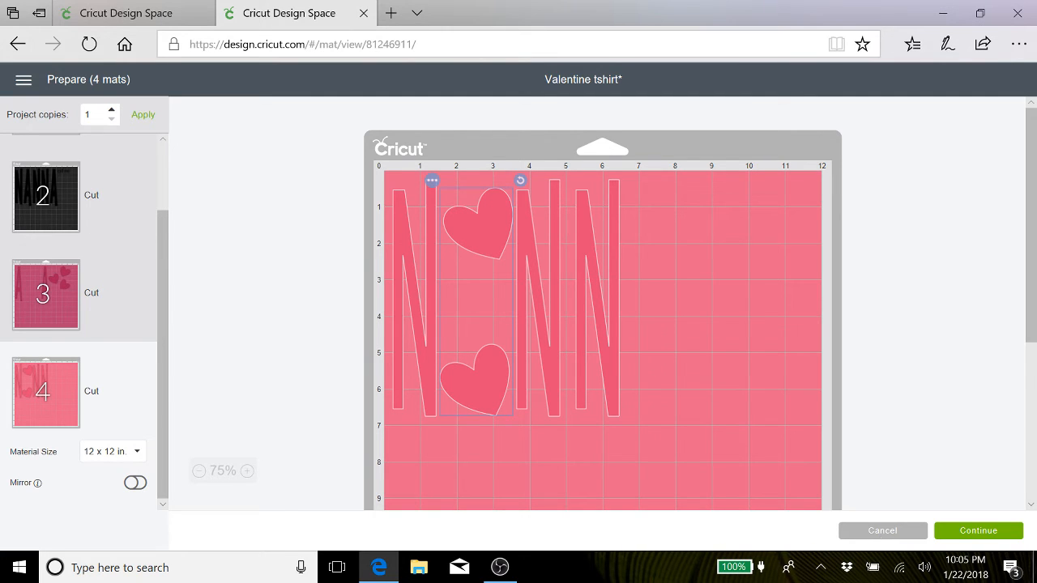
Move the three attached hearts on mat 3 into the gap between the two A's and rotate them slightly clockwise
left_click(68, 321)
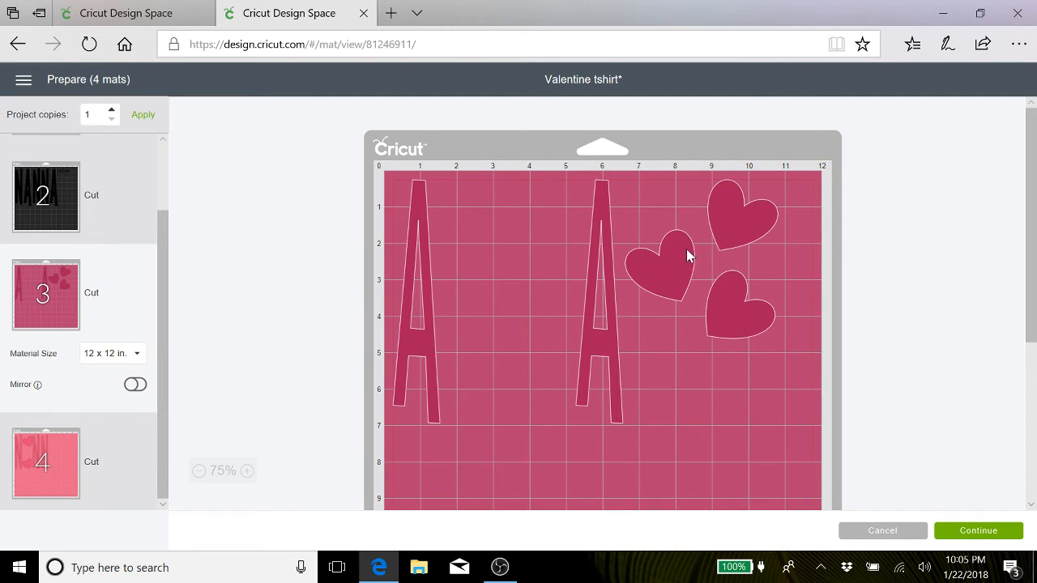
left_click_drag(739, 221, 548, 217)
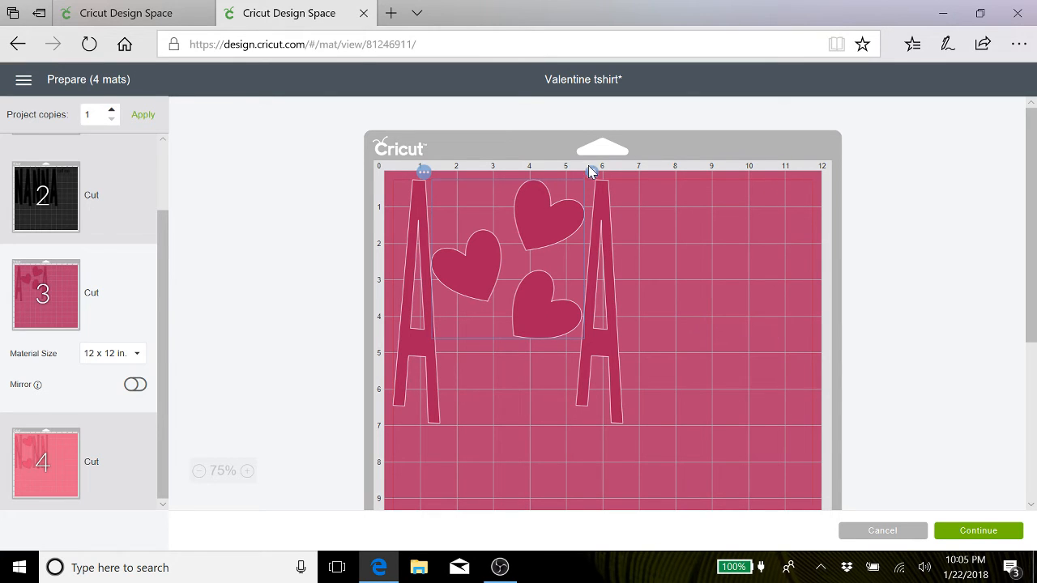
left_click_drag(593, 174, 597, 194)
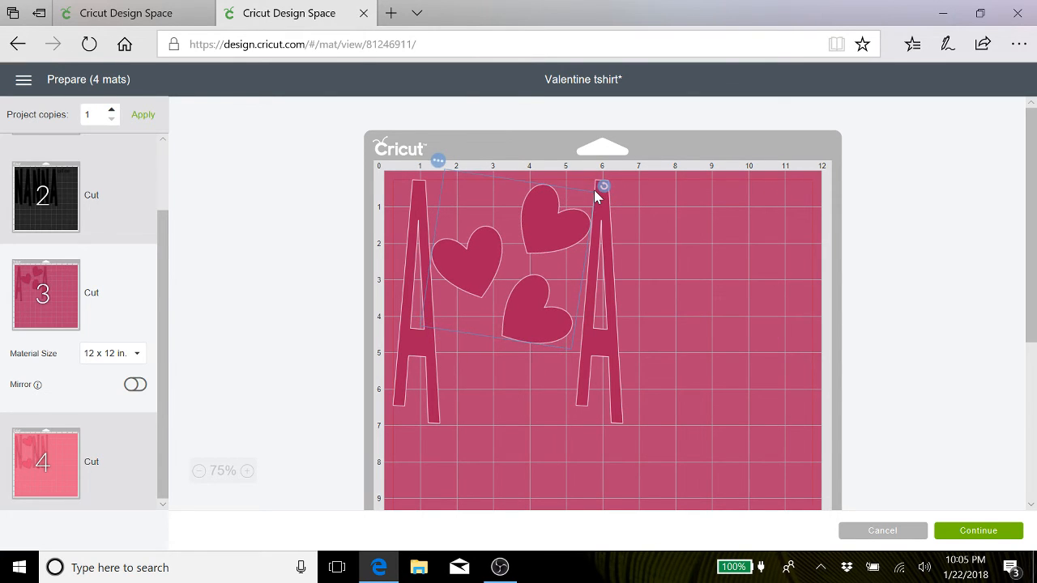
left_click_drag(546, 229, 542, 208)
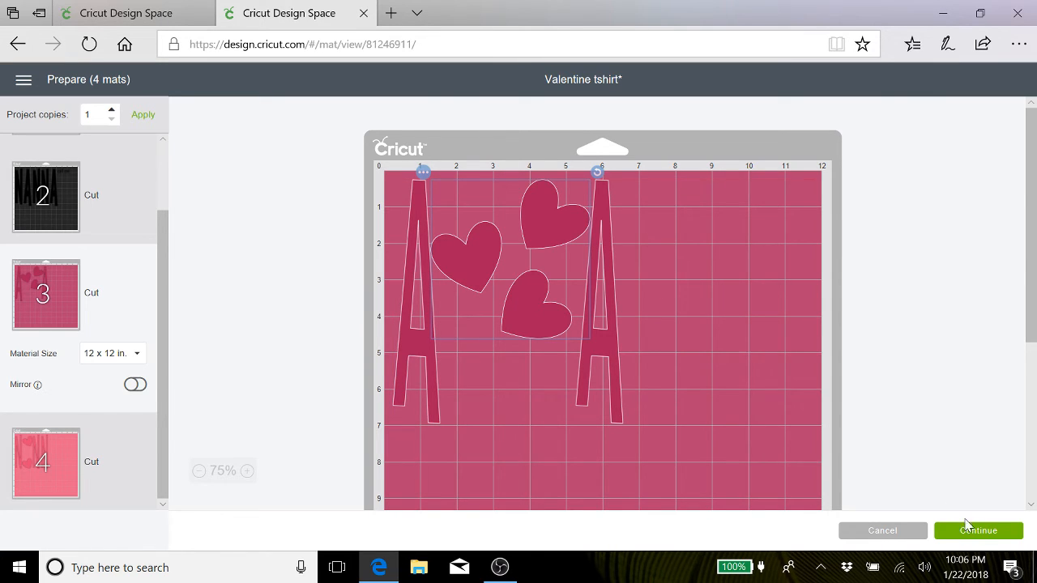
Return to the canvas and try selecting the fuchsia hearts together with only the fuchsia A's of NANNA, then clear the selection
left_click(914, 532)
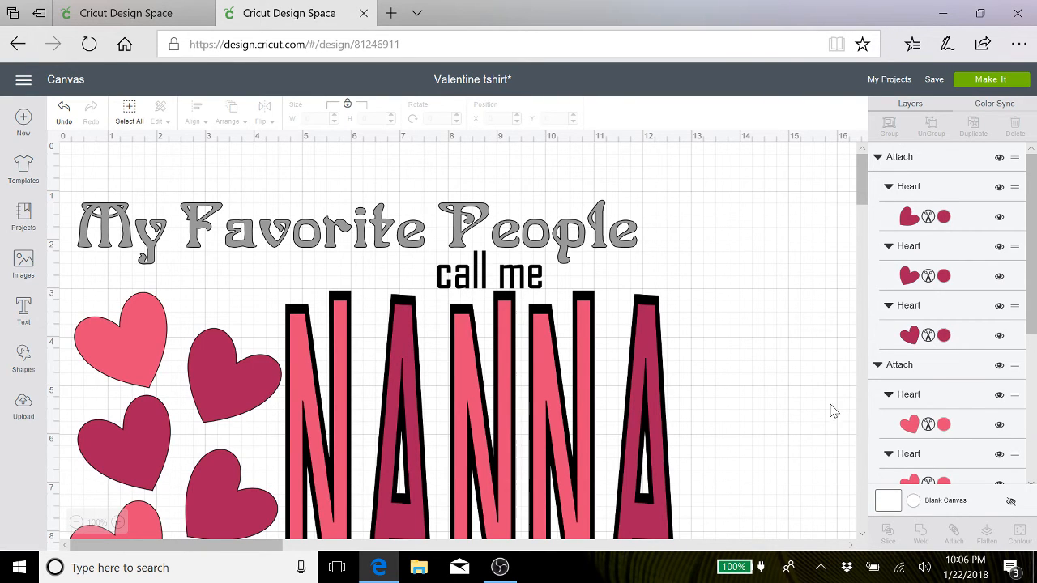
scroll(783, 397, "down", 2)
scroll(783, 400, "up", 1)
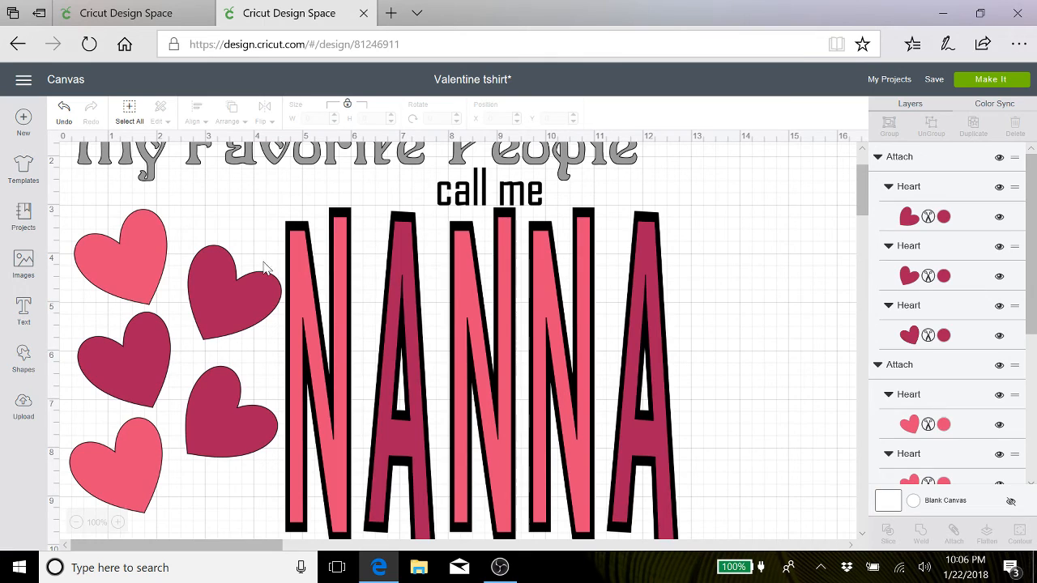
left_click(225, 308)
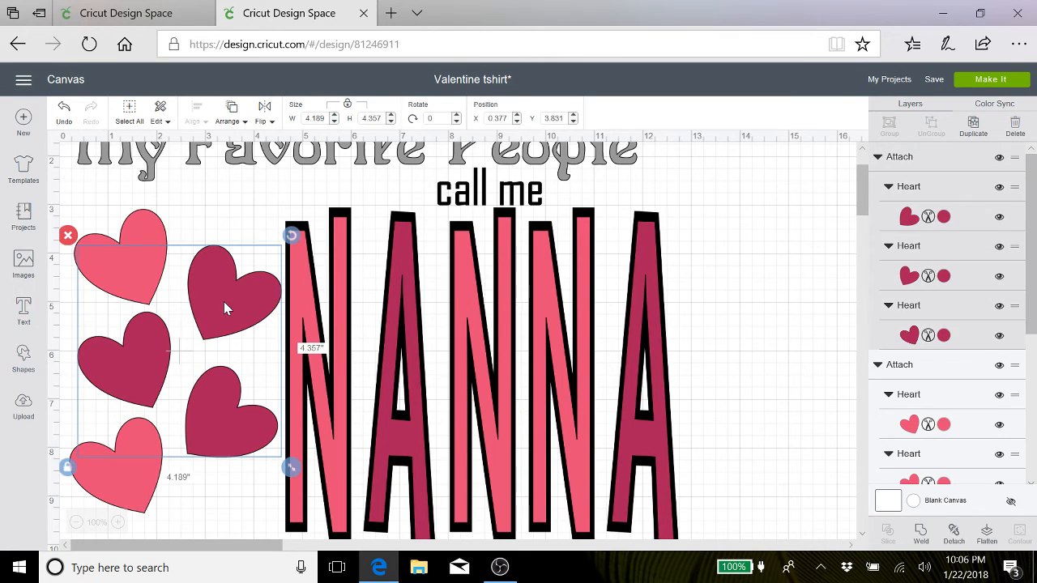
left_click(414, 435, "shift")
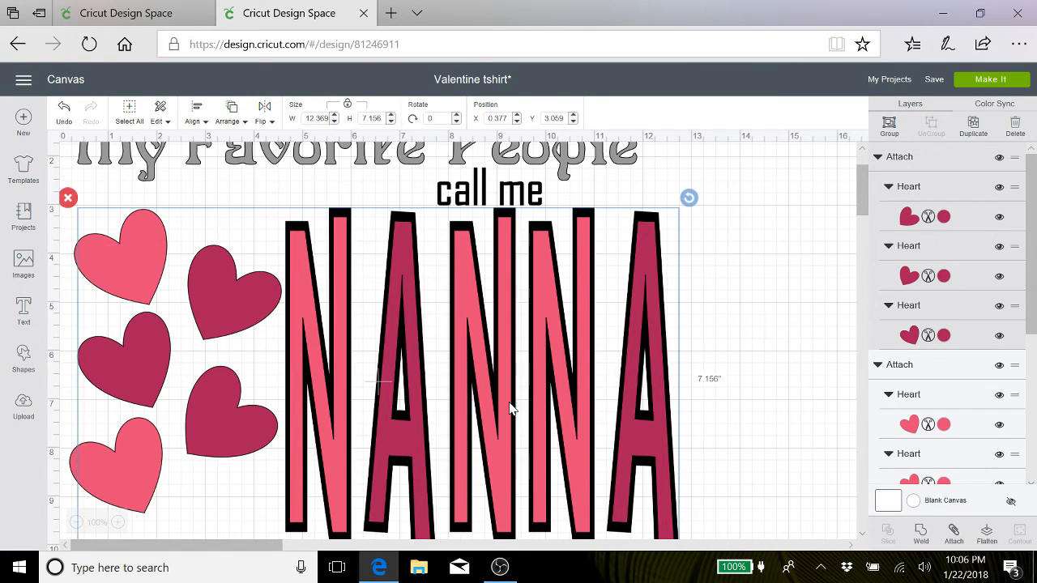
left_click(760, 277)
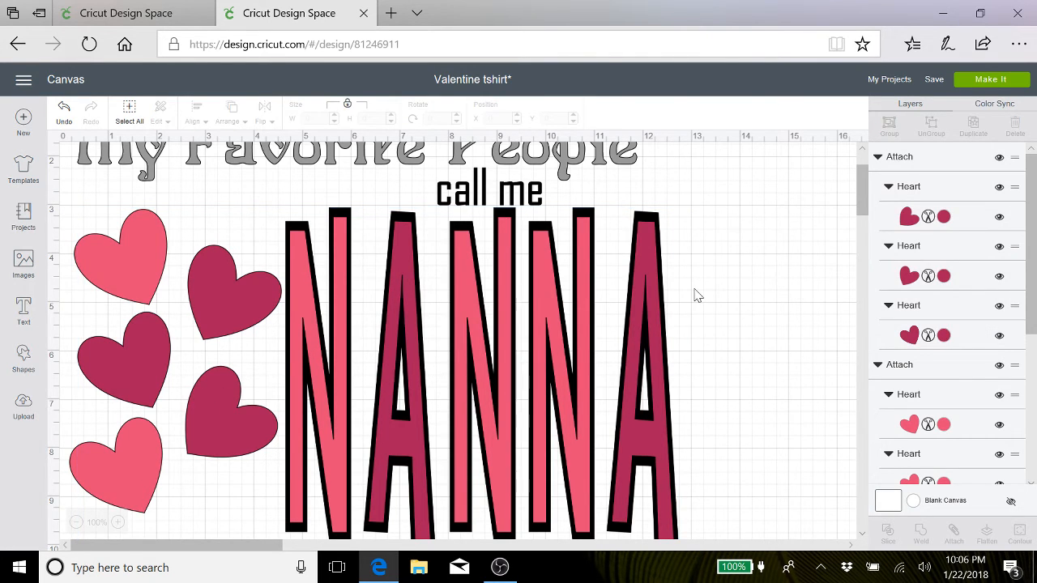
scroll(697, 295, "up", 1)
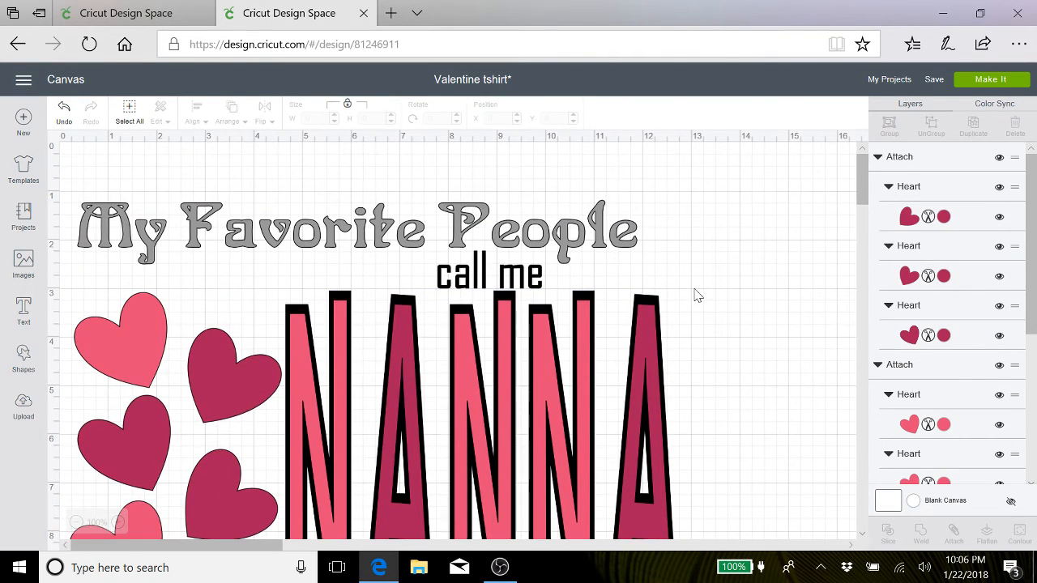
Ungroup the NANNA text into its separate fuchsia, pink and black layers and deselect it
left_click(651, 334)
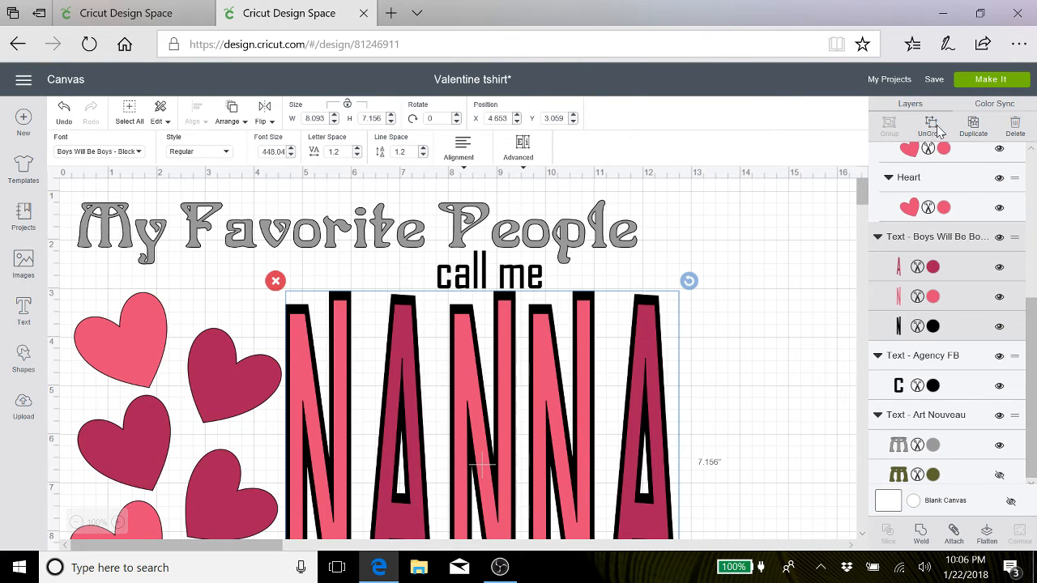
left_click(934, 127)
left_click(726, 384)
Examine the layer list to see how the ungrouped NANNA text layers are arranged with the hearts
scroll(726, 385, "down", 3)
scroll(727, 385, "up", 4)
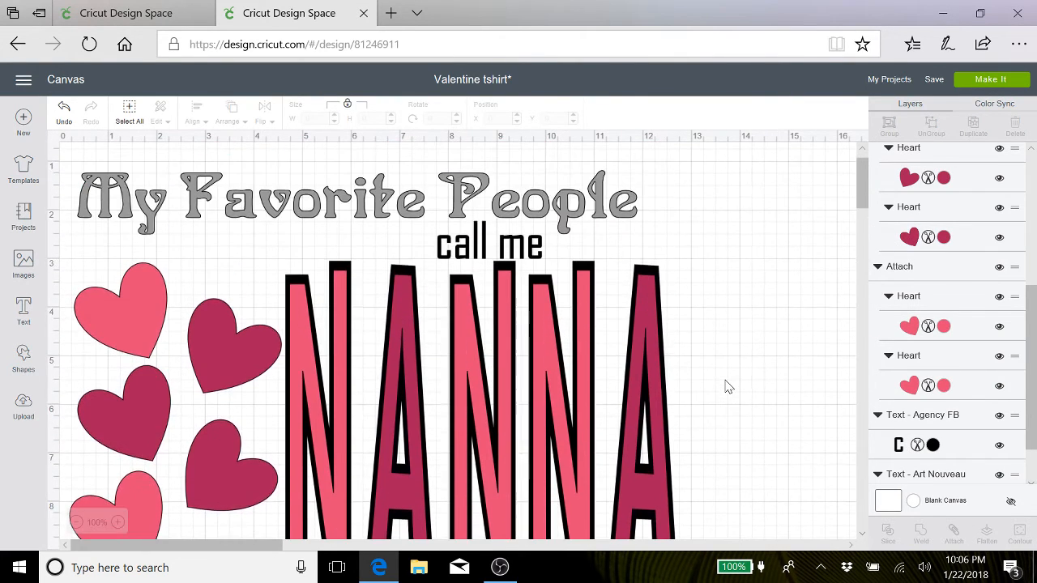
scroll(727, 384, "down", 1)
scroll(727, 384, "up", 1)
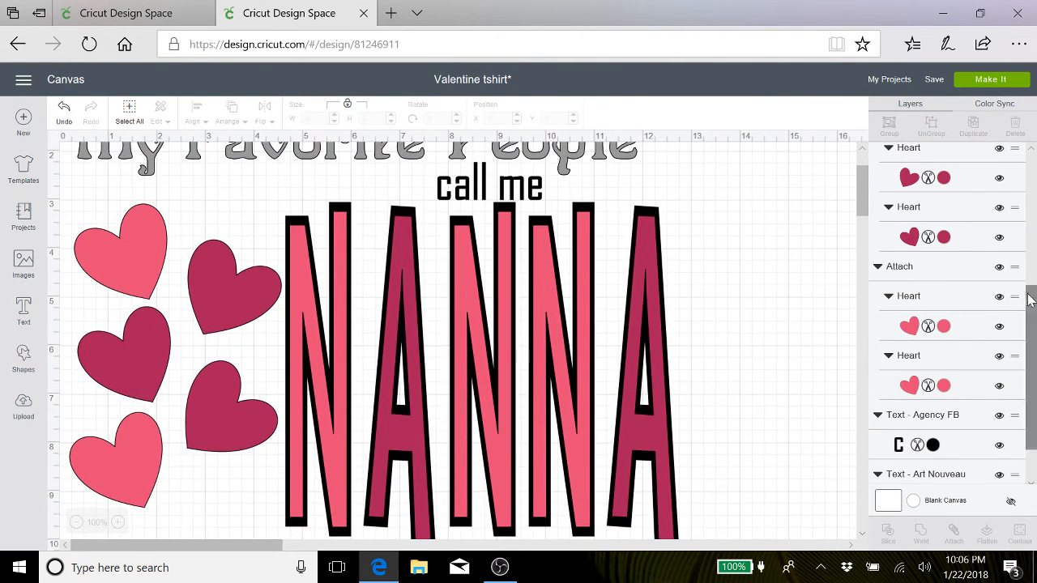
scroll(956, 290, "down", 1)
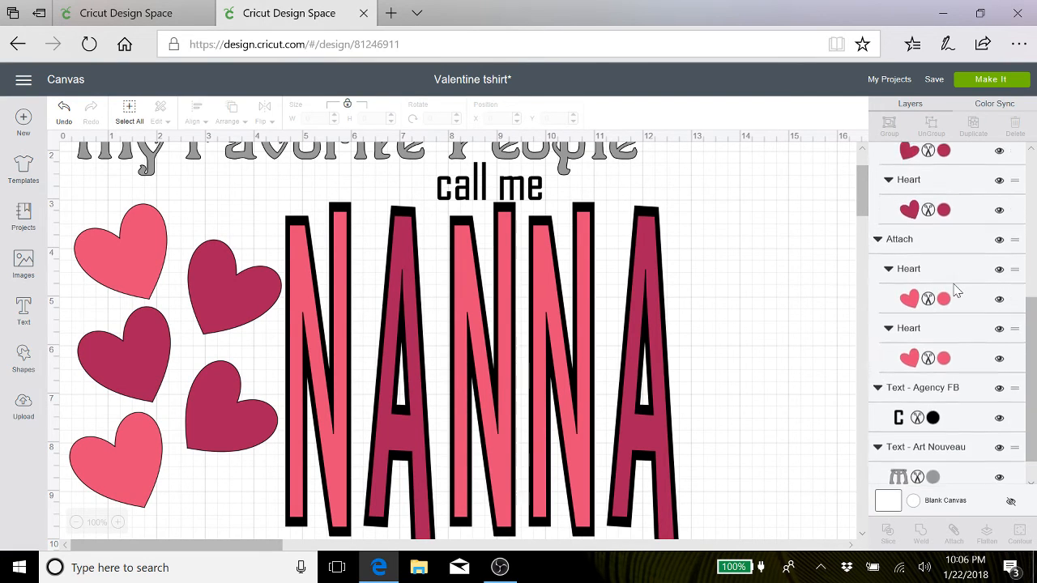
scroll(956, 291, "up", 4)
scroll(956, 290, "down", 1)
scroll(956, 290, "down", 2)
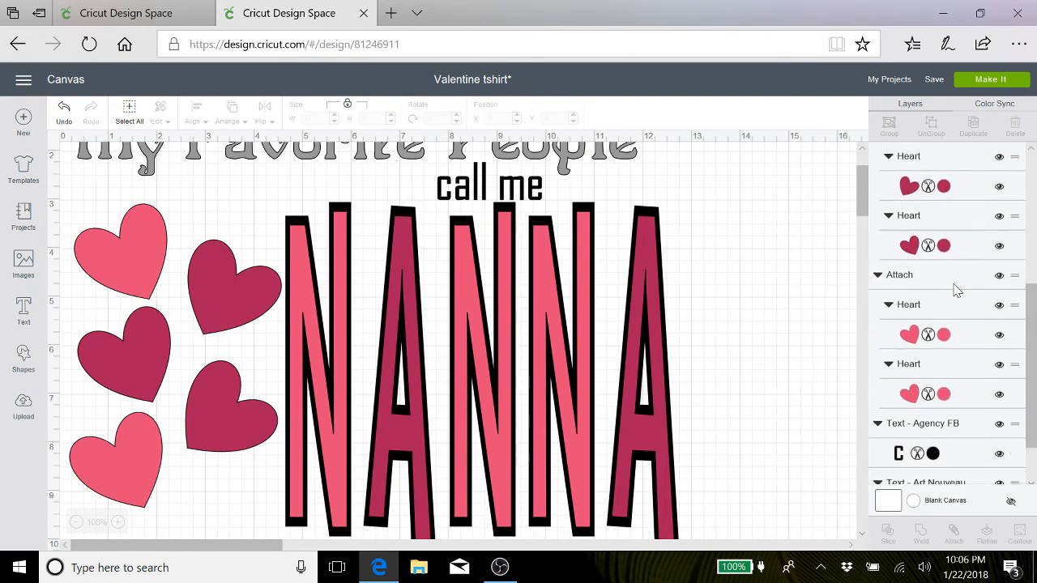
scroll(957, 290, "up", 4)
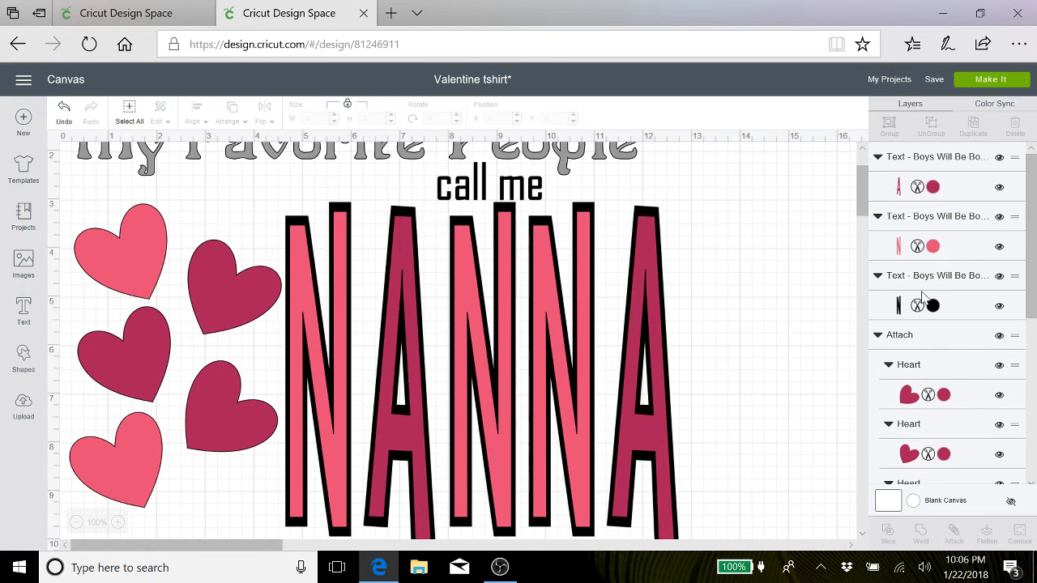
scroll(731, 302, "up", 1)
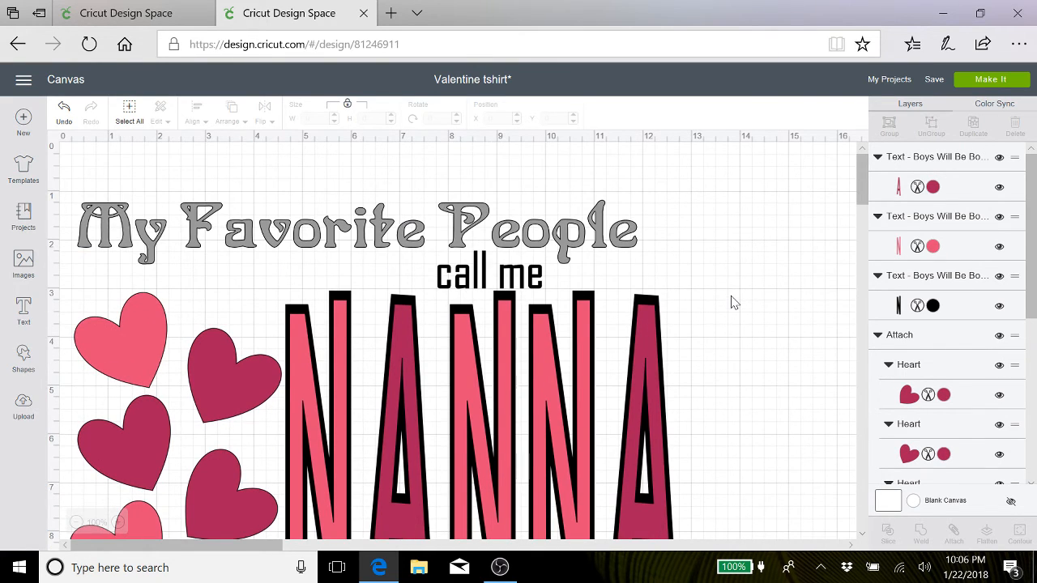
Try ungrouping the fuchsia A's of NANNA into individual letters, then undo the ungrouping
left_click(650, 338)
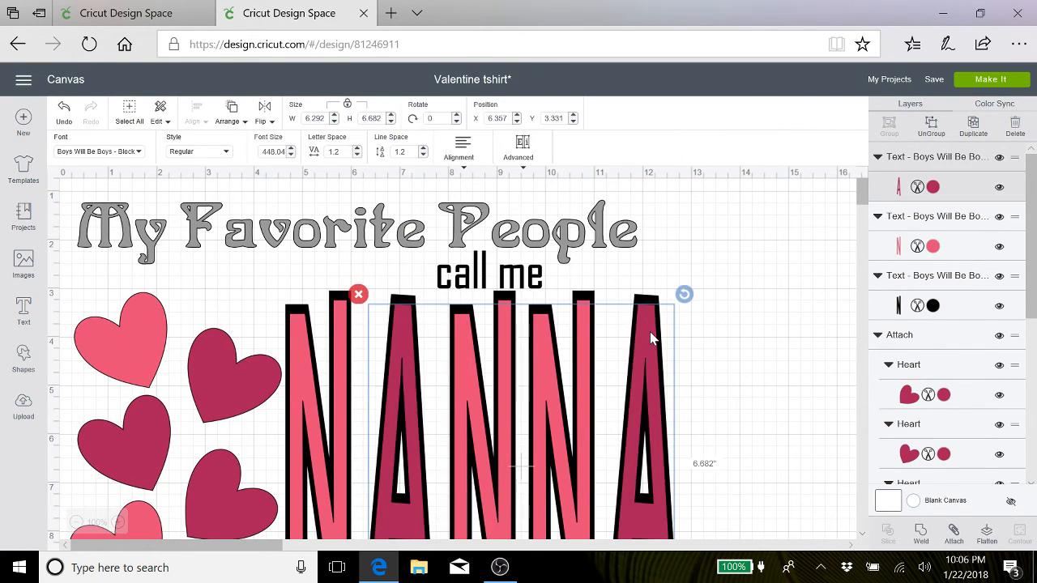
left_click(524, 147)
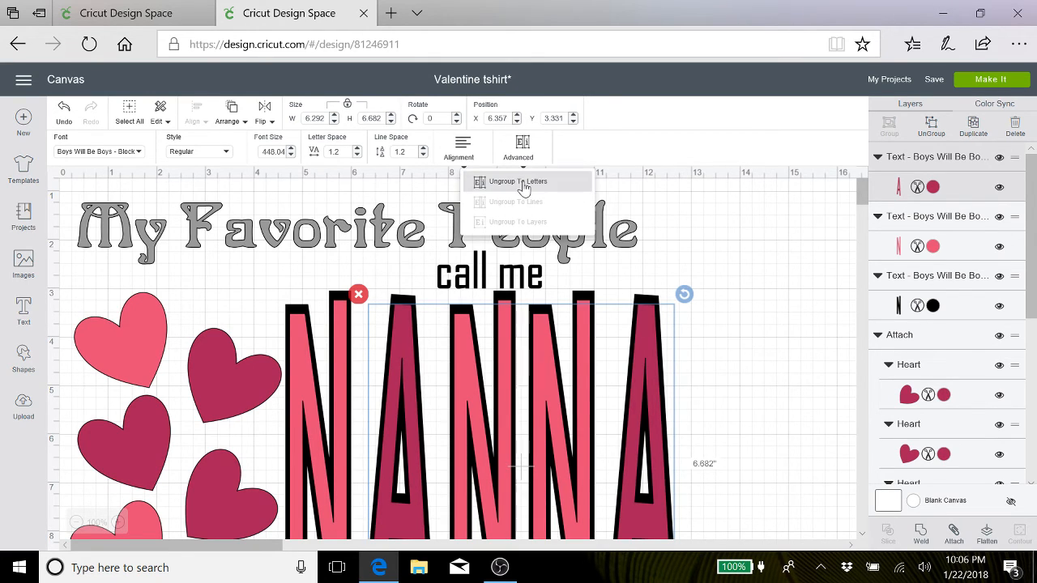
left_click(524, 183)
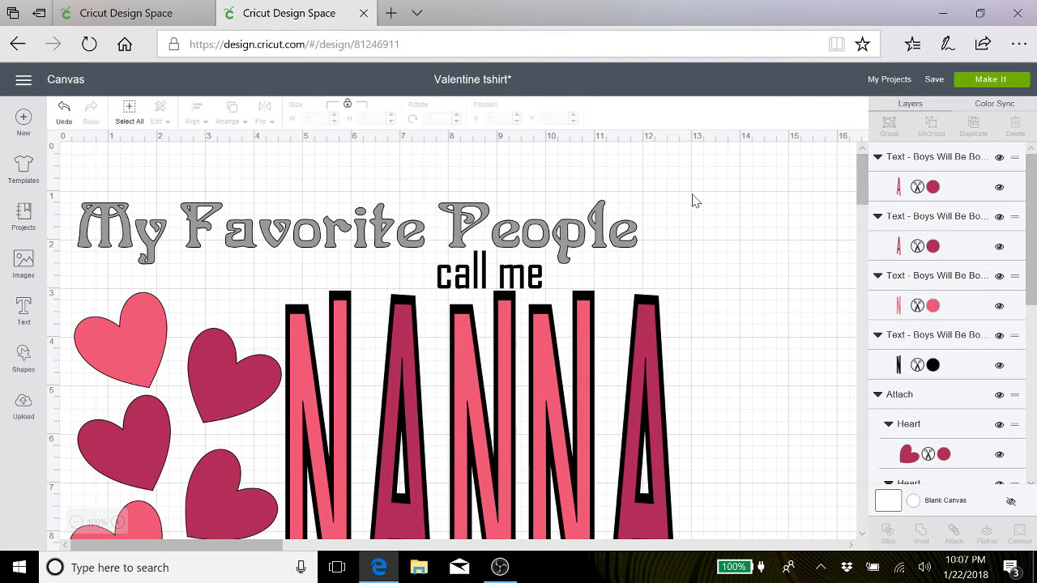
left_click(64, 111)
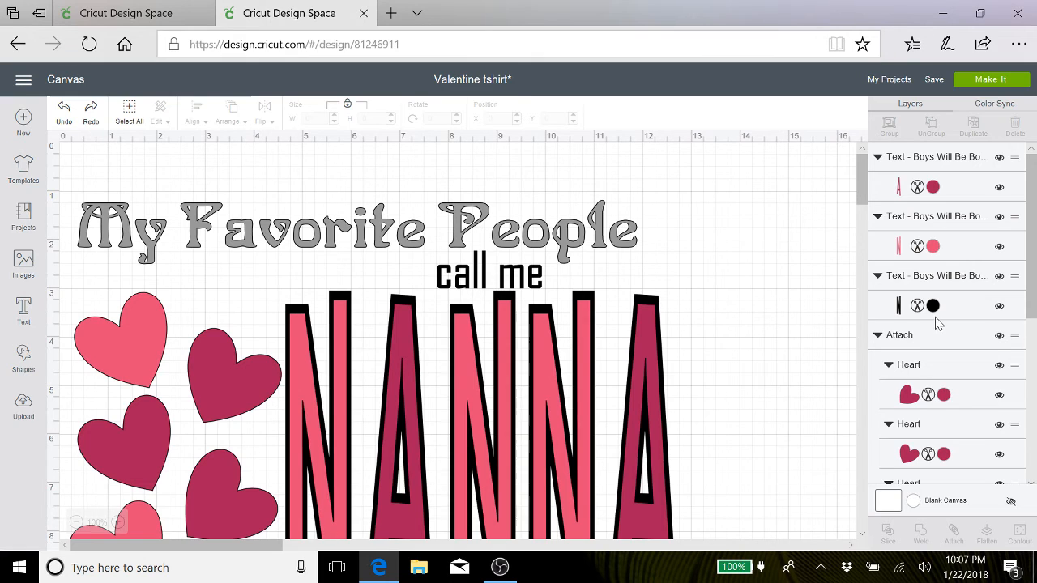
scroll(726, 261, "down", 3)
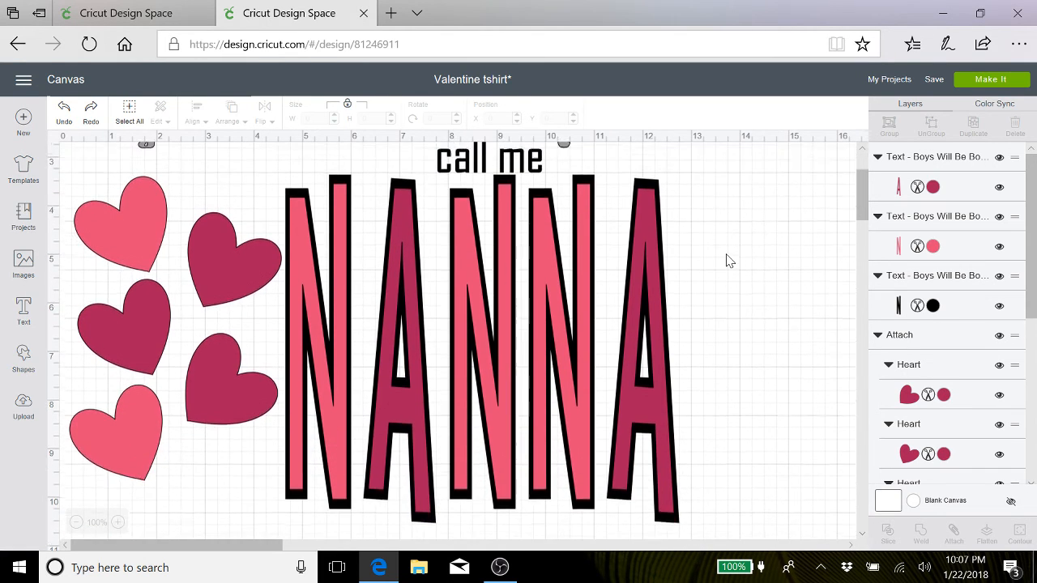
scroll(727, 261, "up", 2)
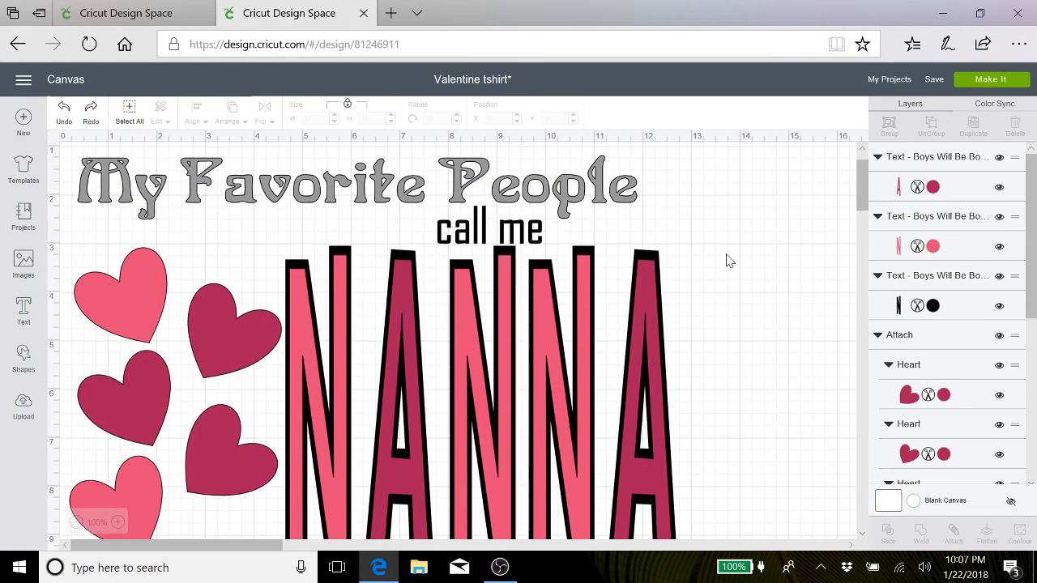
left_click(220, 329)
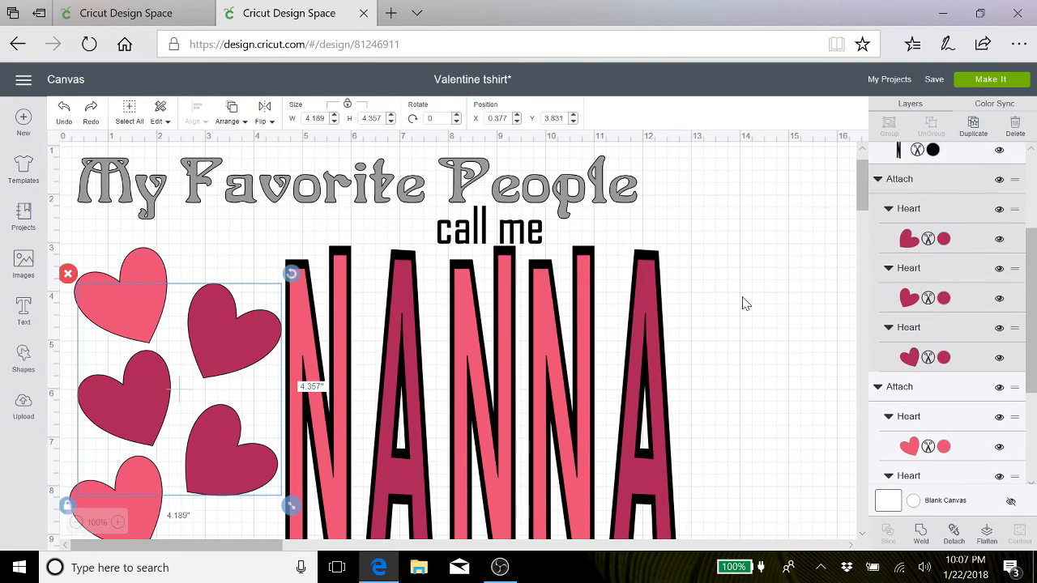
scroll(950, 275, "up", 3)
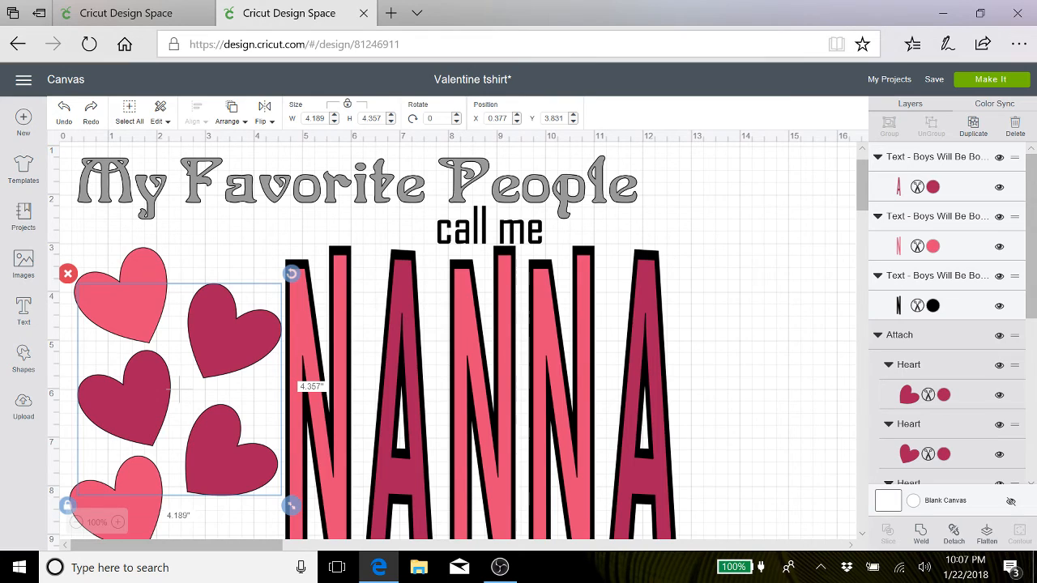
left_click(933, 187)
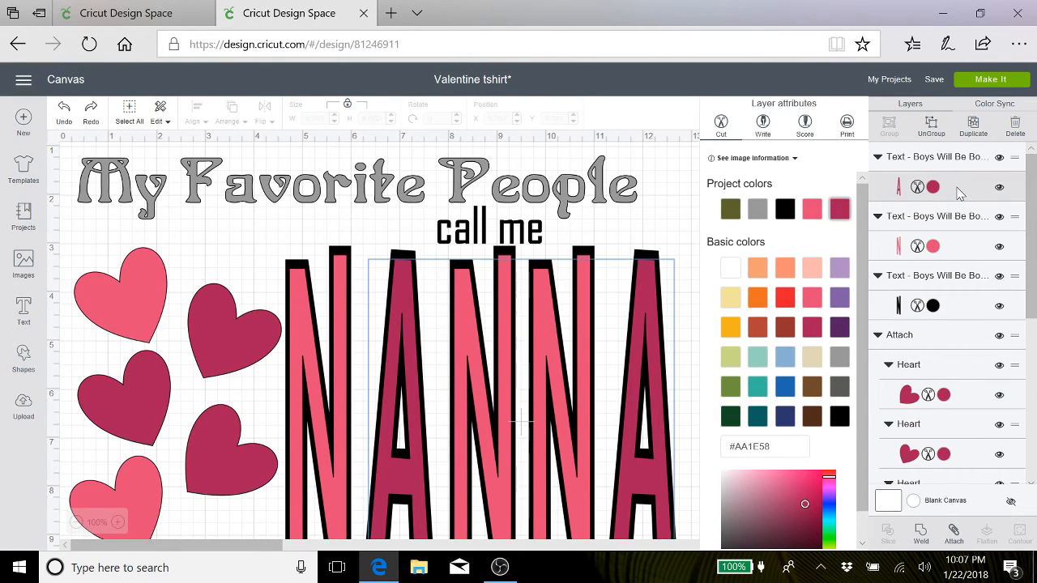
left_click(663, 215)
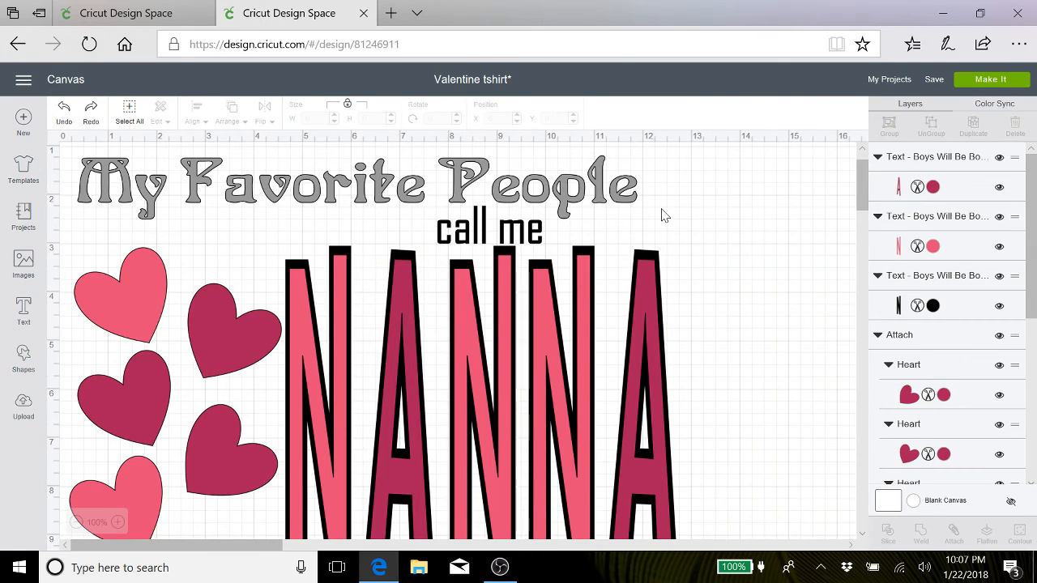
Select the three attached fuchsia hearts together with the fuchsia A layer and attach them to each other
left_click(224, 329)
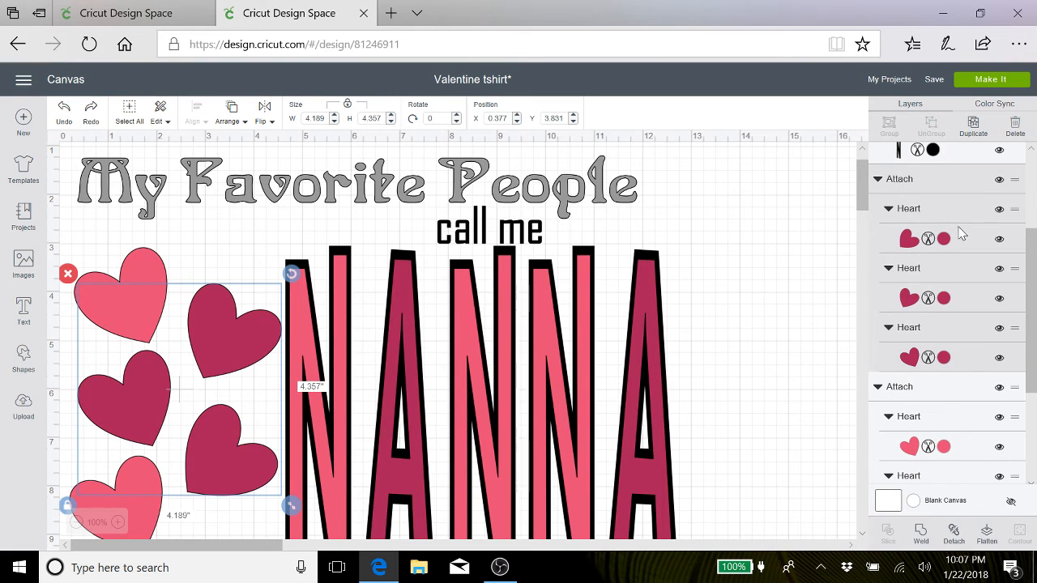
scroll(959, 236, "up", 2)
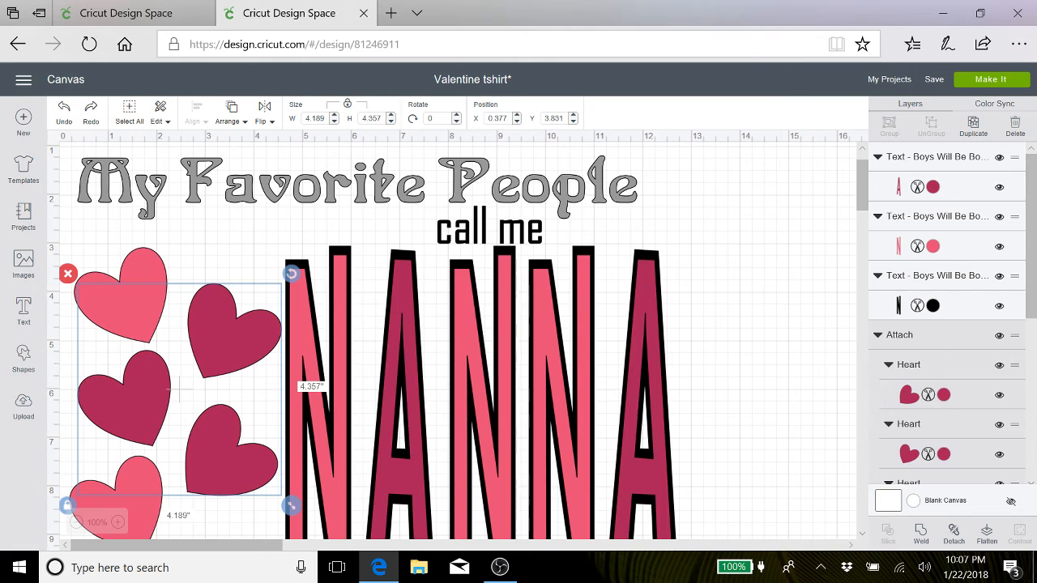
left_click(950, 190, "shift")
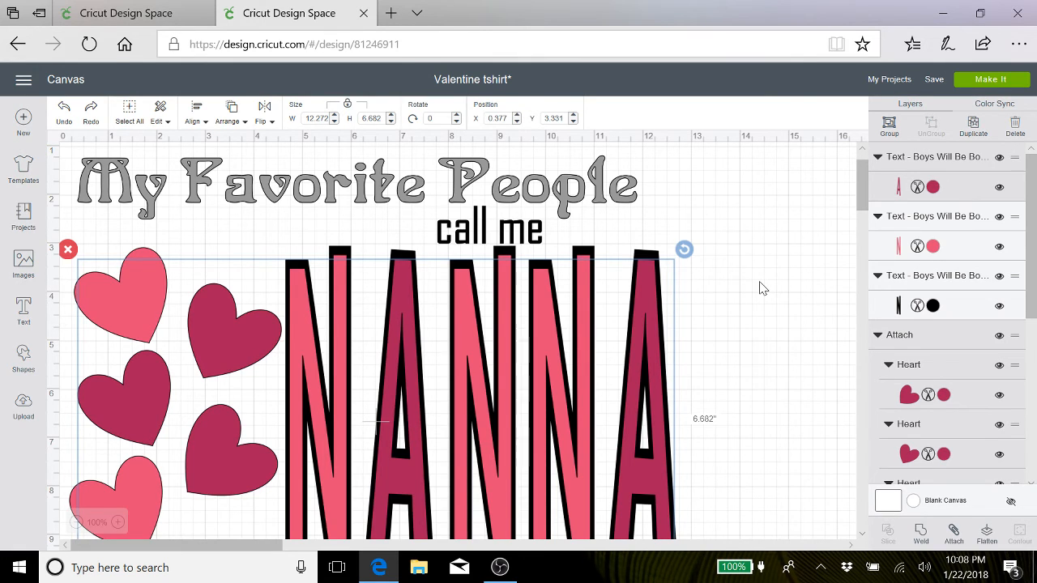
left_click(955, 539)
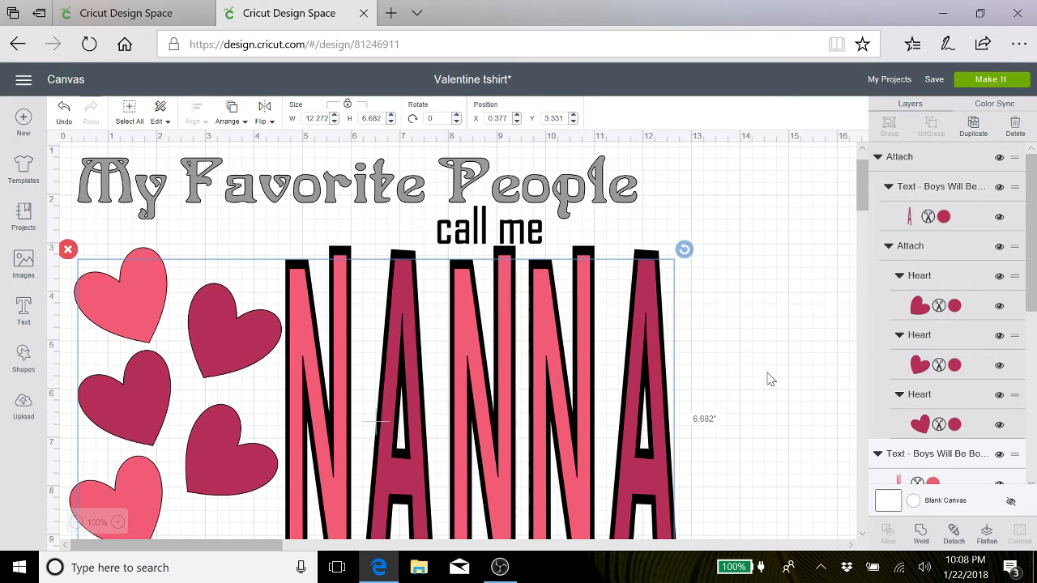
scroll(770, 380, "up", 1)
scroll(770, 380, "down", 3)
scroll(771, 380, "up", 3)
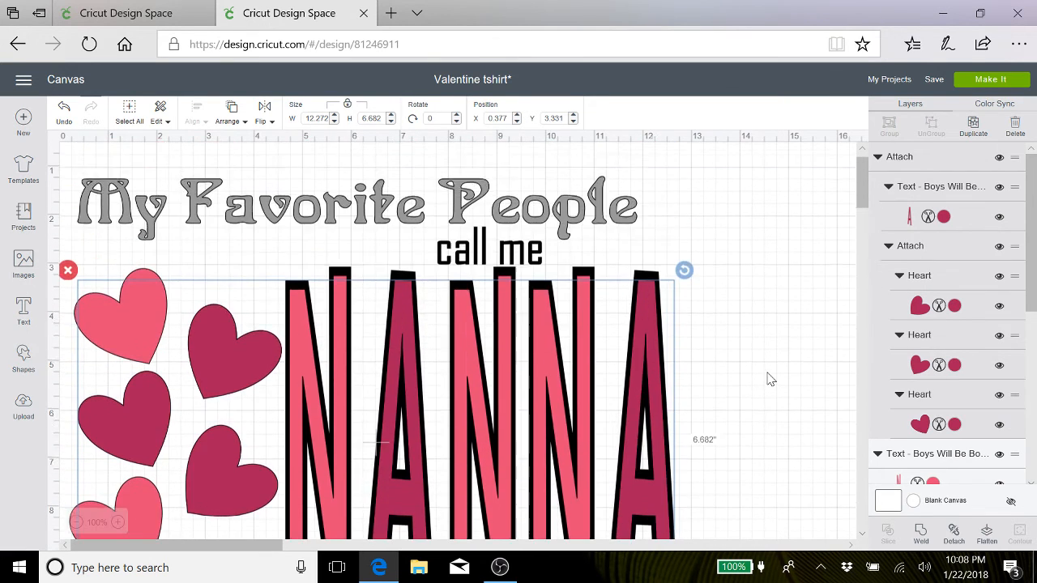
scroll(770, 380, "up", 1)
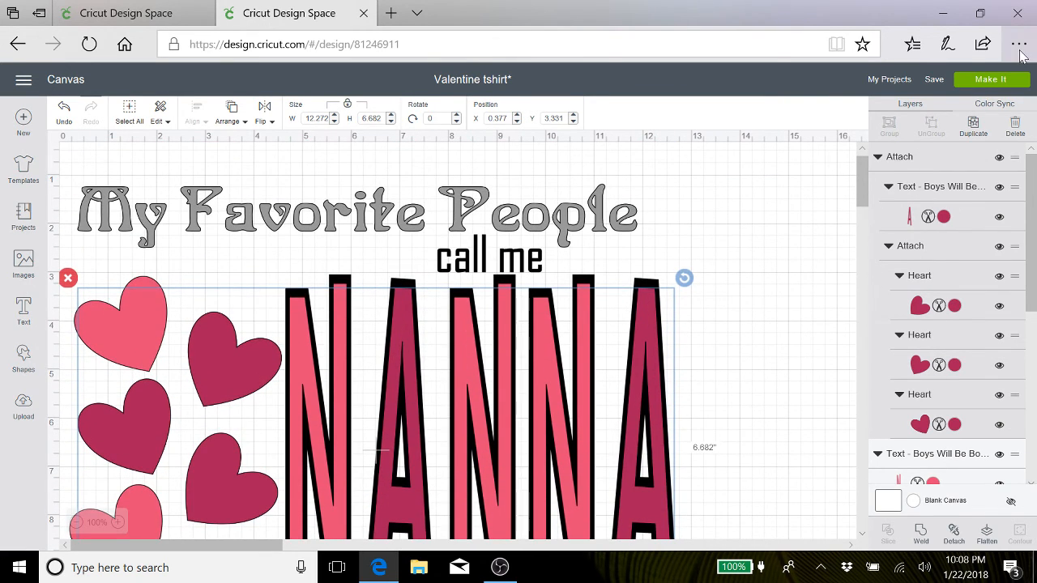
Open the cut preview of the project and display the 12 x 24 in fuchsia mat
left_click(972, 85)
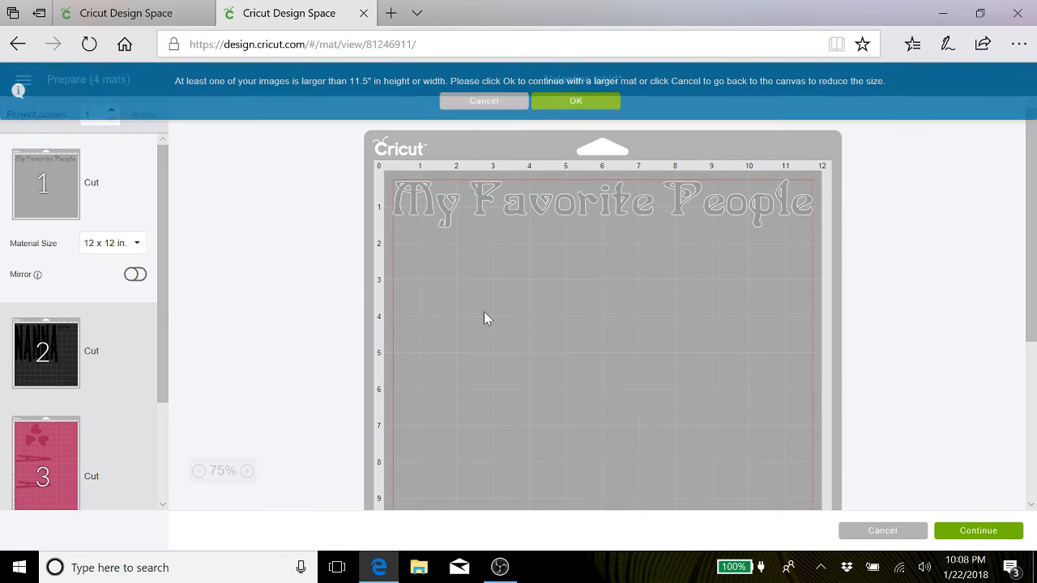
left_click_drag(162, 392, 162, 504)
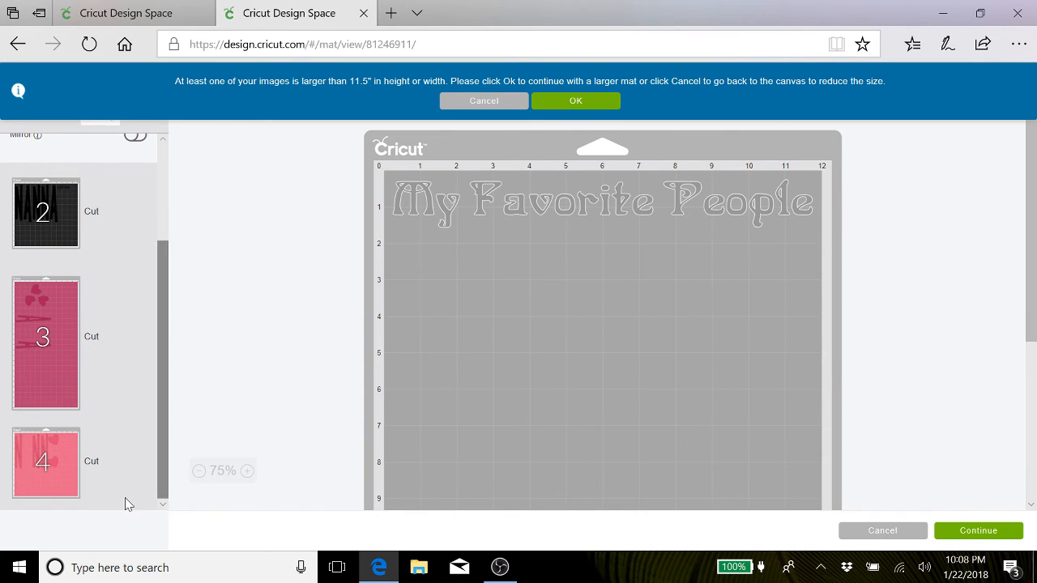
left_click(64, 360)
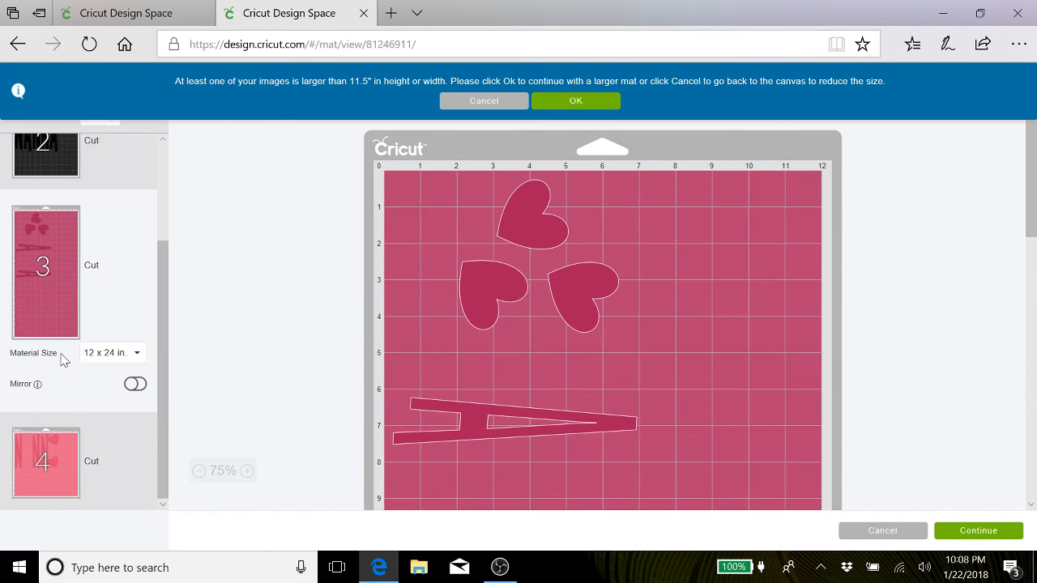
Examine how the attached hearts and A's are spaced along the fuchsia mat and return to the canvas
scroll(716, 341, "down", 5)
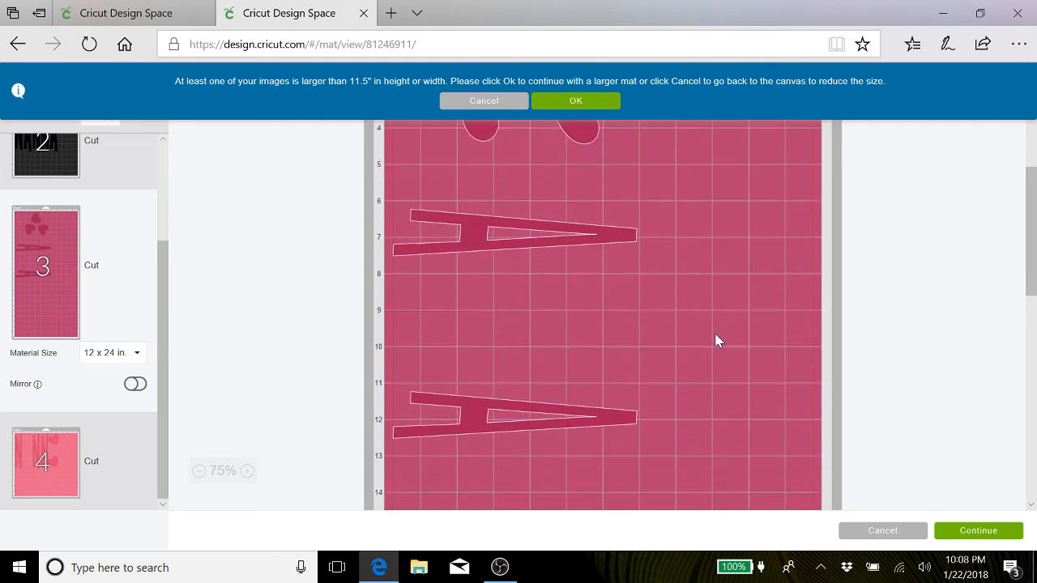
scroll(716, 341, "up", 5)
scroll(716, 340, "down", 1)
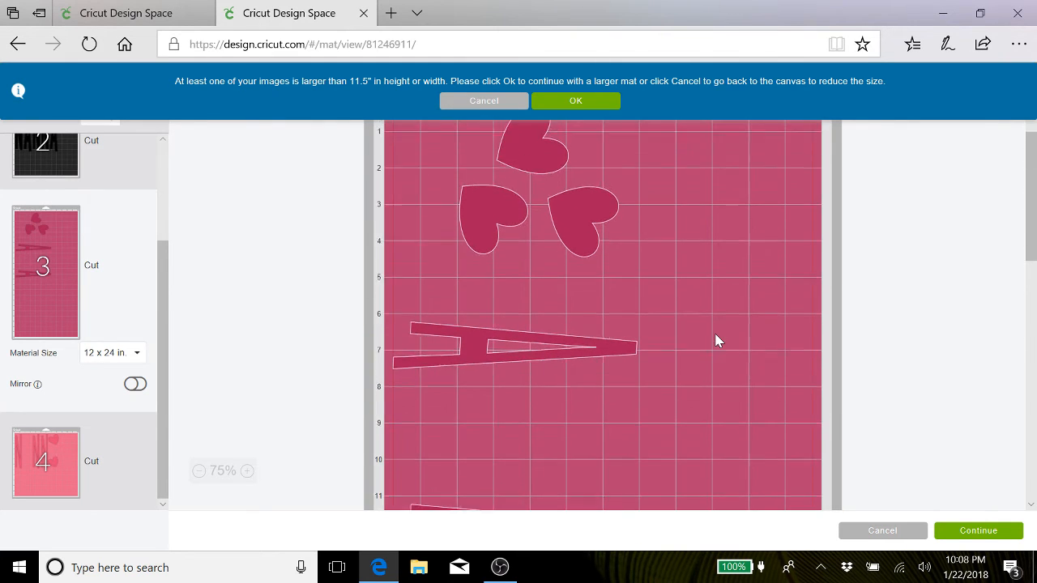
scroll(716, 340, "down", 1)
scroll(716, 340, "up", 2)
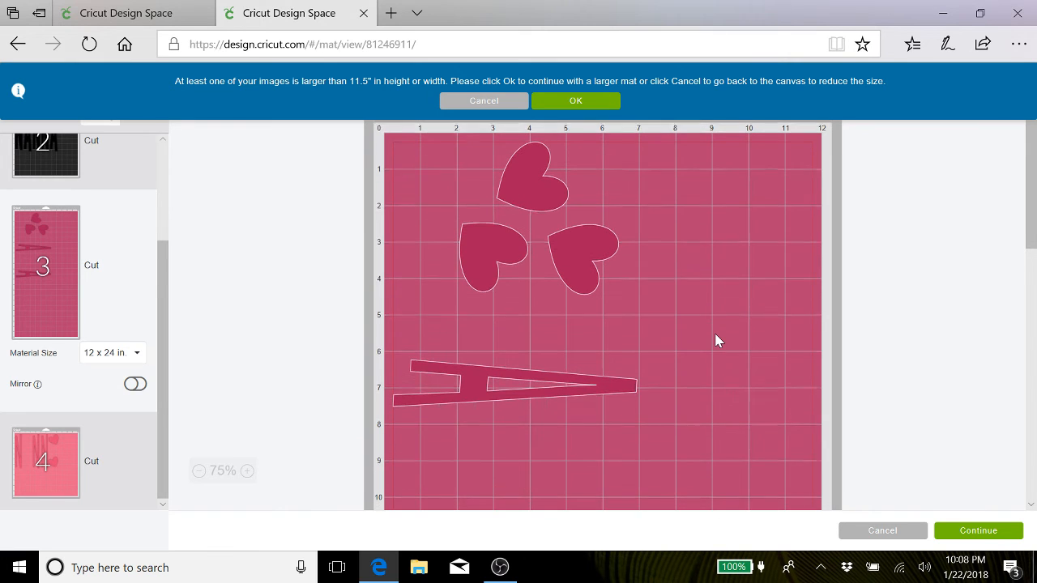
scroll(716, 340, "down", 3)
scroll(716, 340, "up", 2)
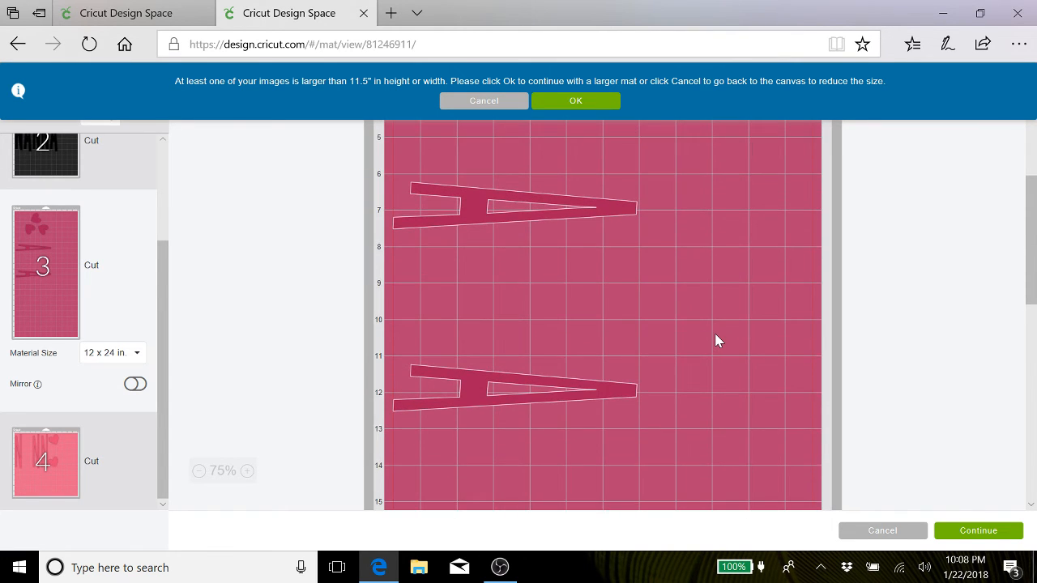
scroll(716, 341, "up", 2)
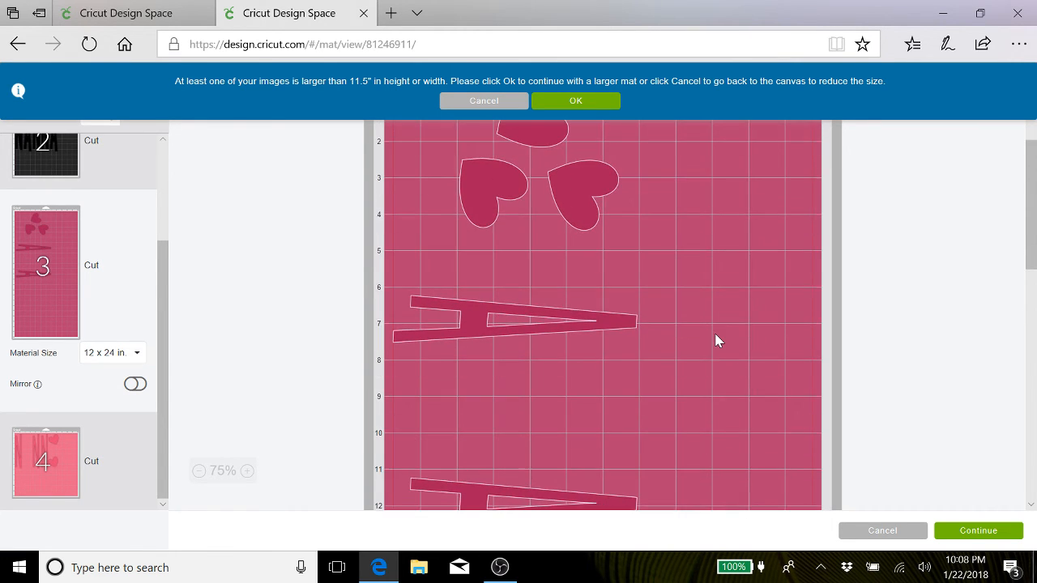
scroll(716, 341, "up", 1)
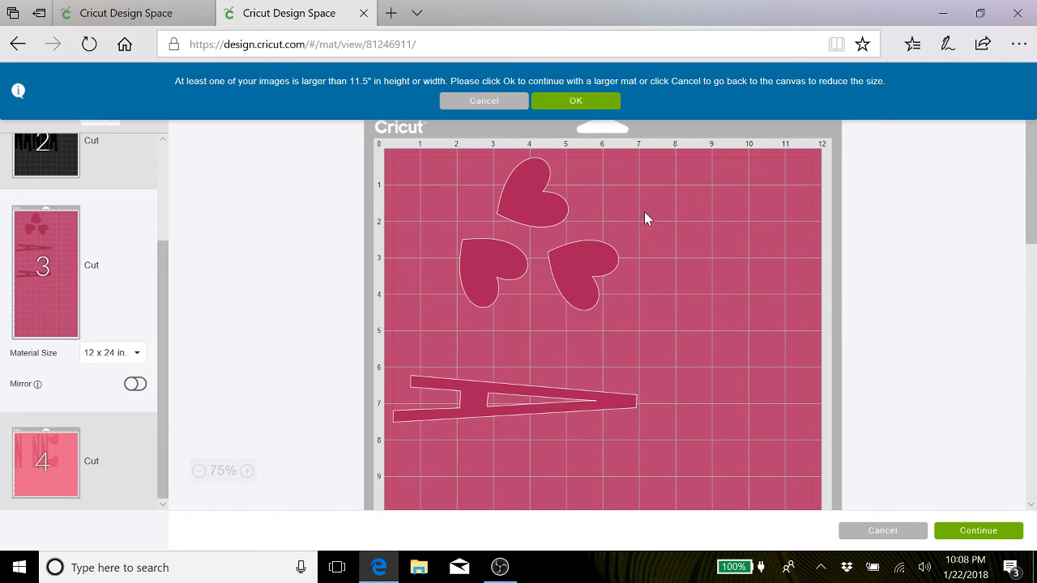
scroll(645, 218, "down", 4)
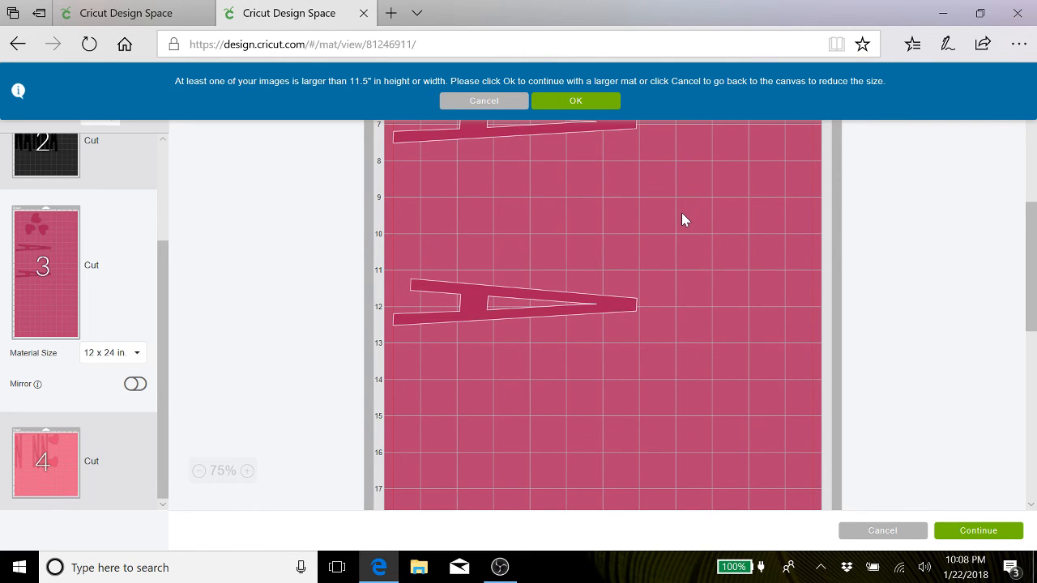
scroll(682, 215, "up", 4)
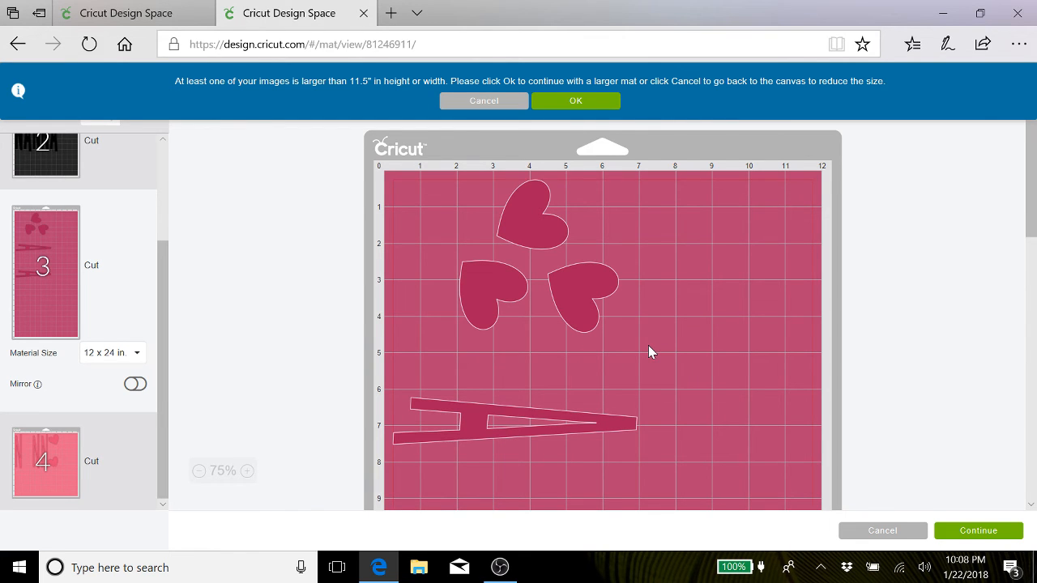
scroll(669, 352, "down", 4)
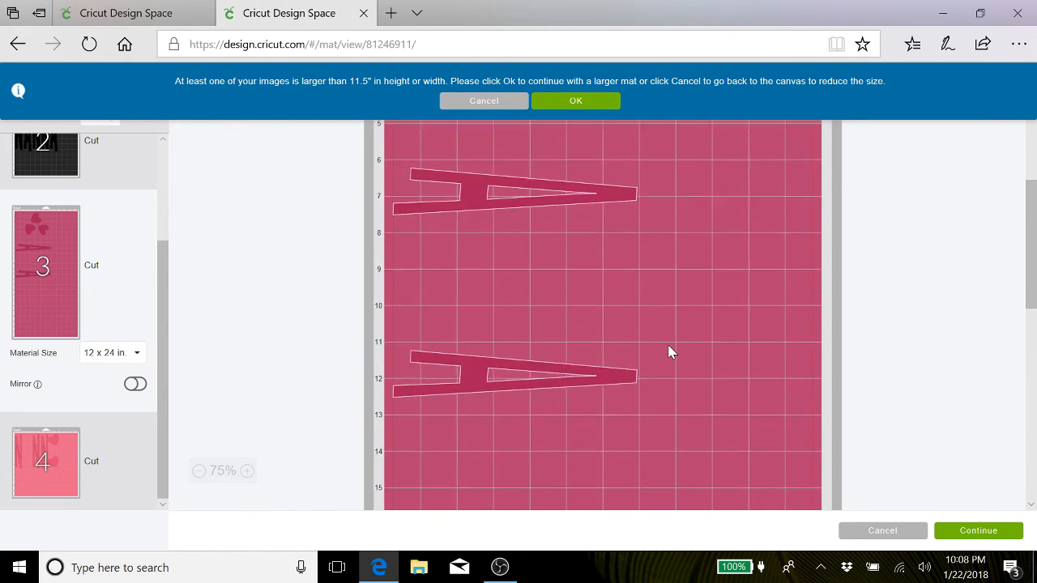
scroll(669, 351, "up", 2)
scroll(669, 351, "up", 2)
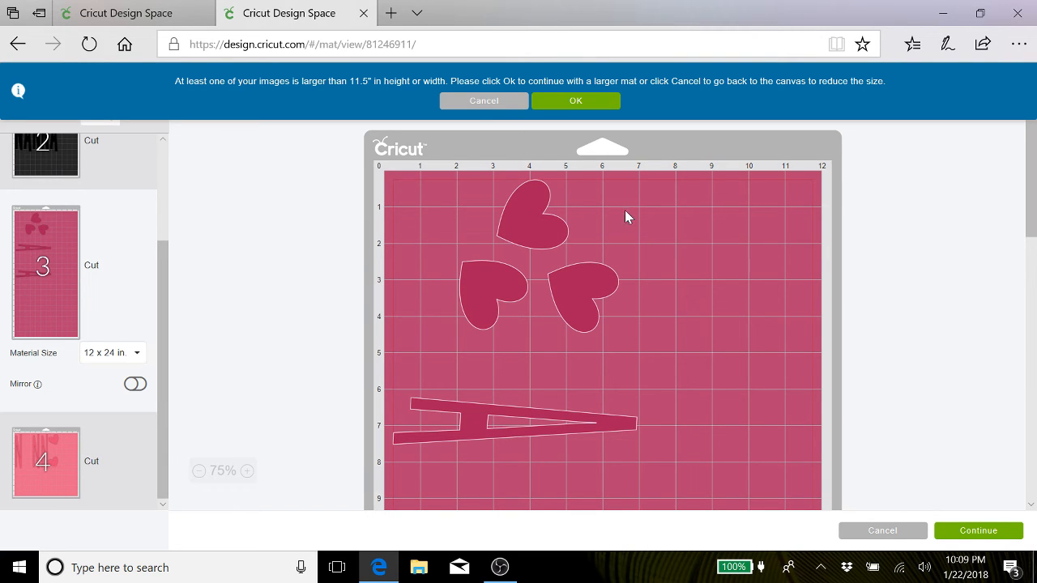
scroll(635, 276, "down", 5)
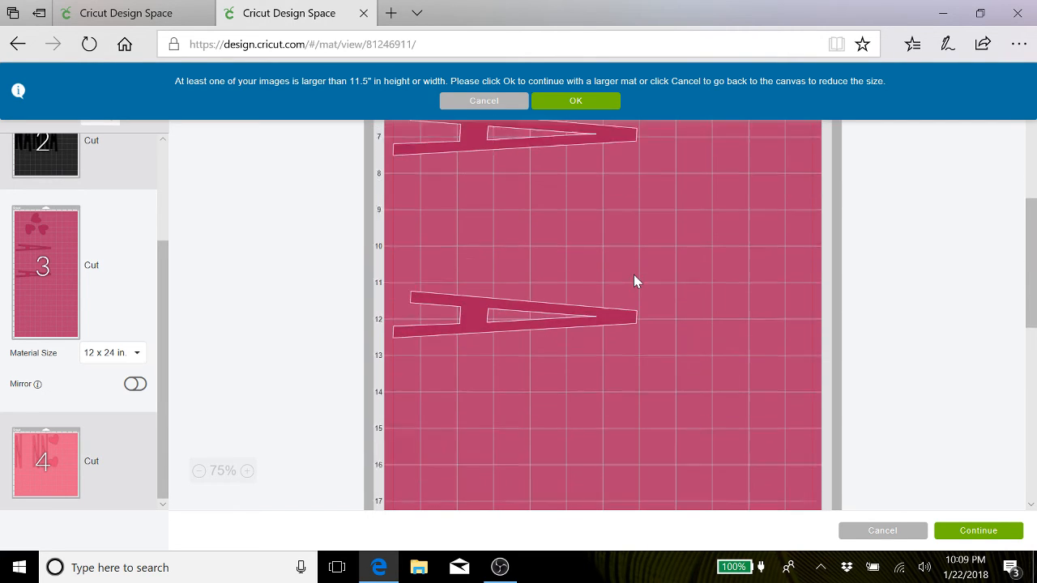
scroll(635, 276, "up", 5)
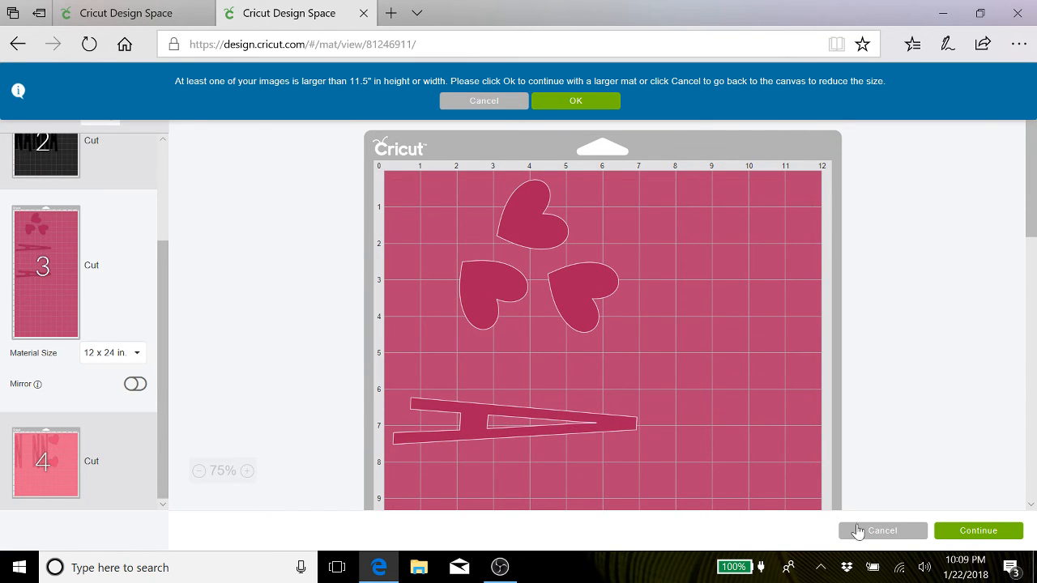
left_click(884, 533)
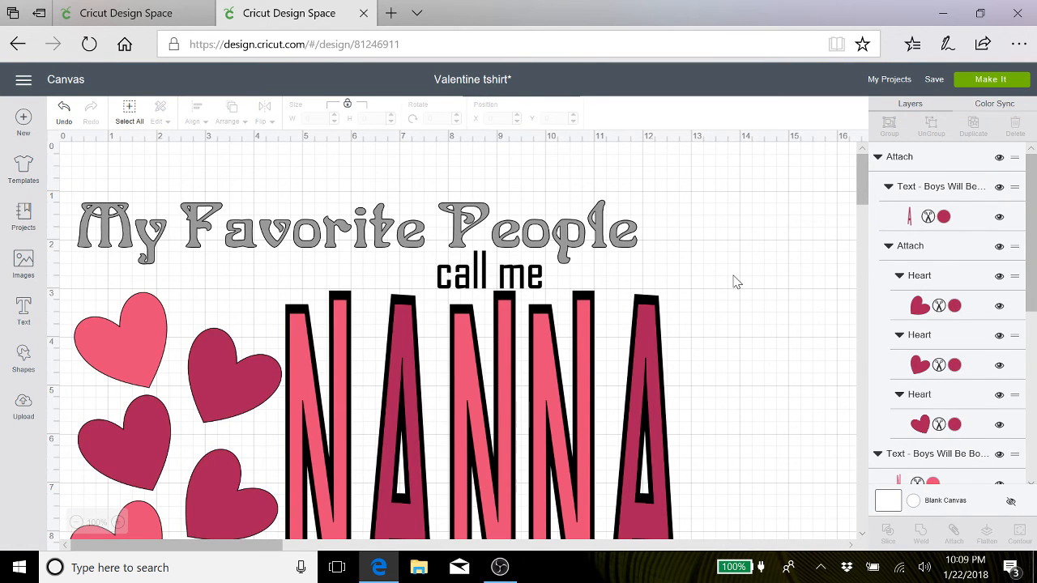
Undo the attachment of the fuchsia hearts to the A layer and save the project
scroll(736, 281, "down", 3)
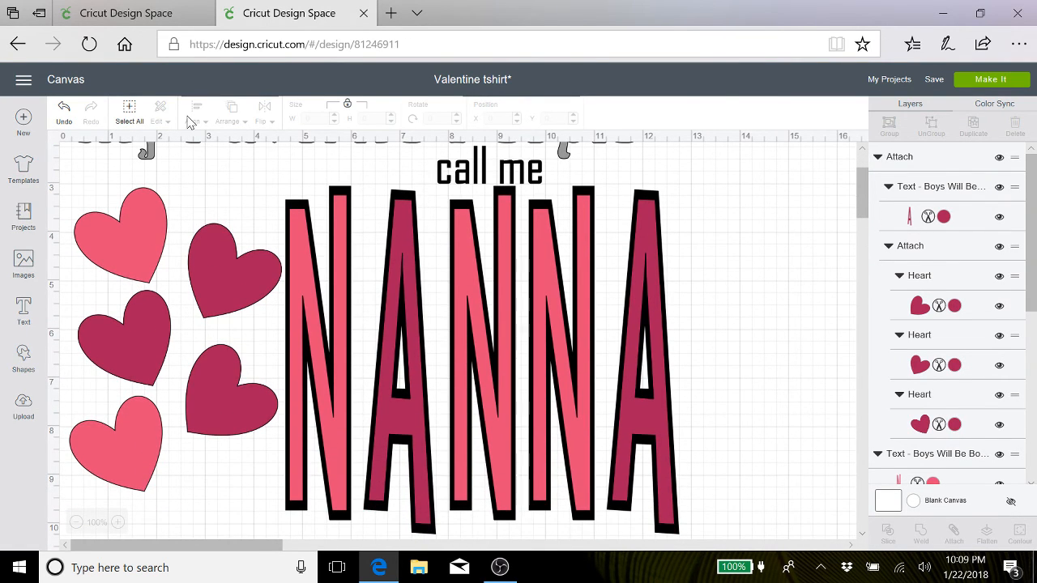
left_click(65, 116)
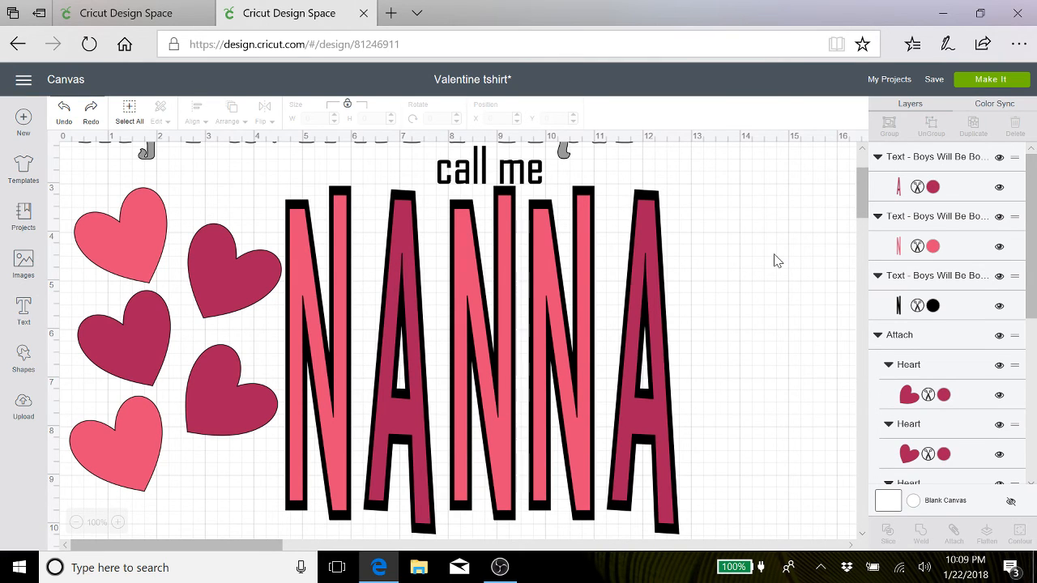
scroll(746, 266, "up", 2)
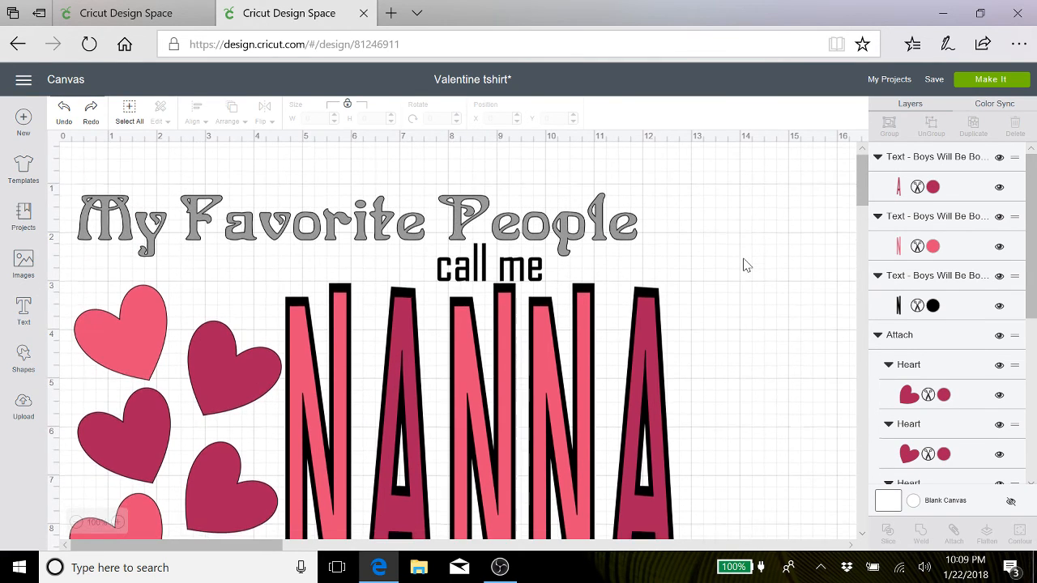
scroll(745, 263, "down", 3)
scroll(746, 264, "up", 2)
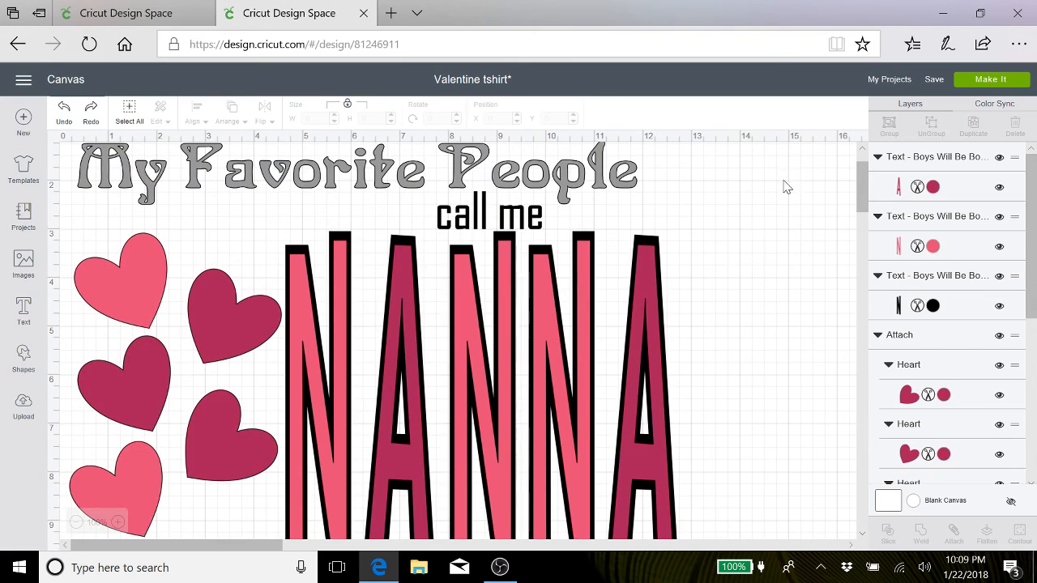
mouse_move(936, 86)
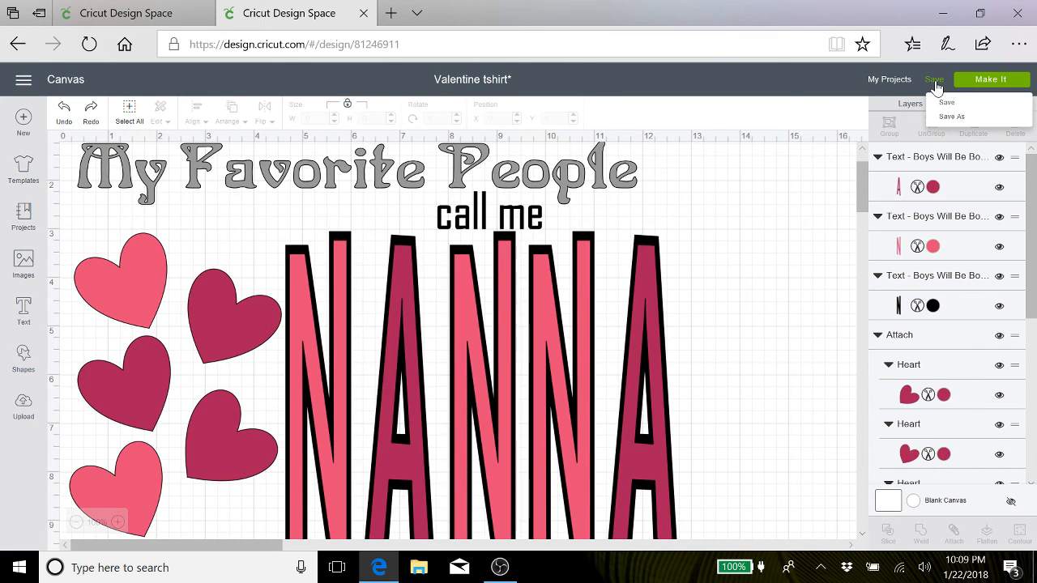
left_click(946, 106)
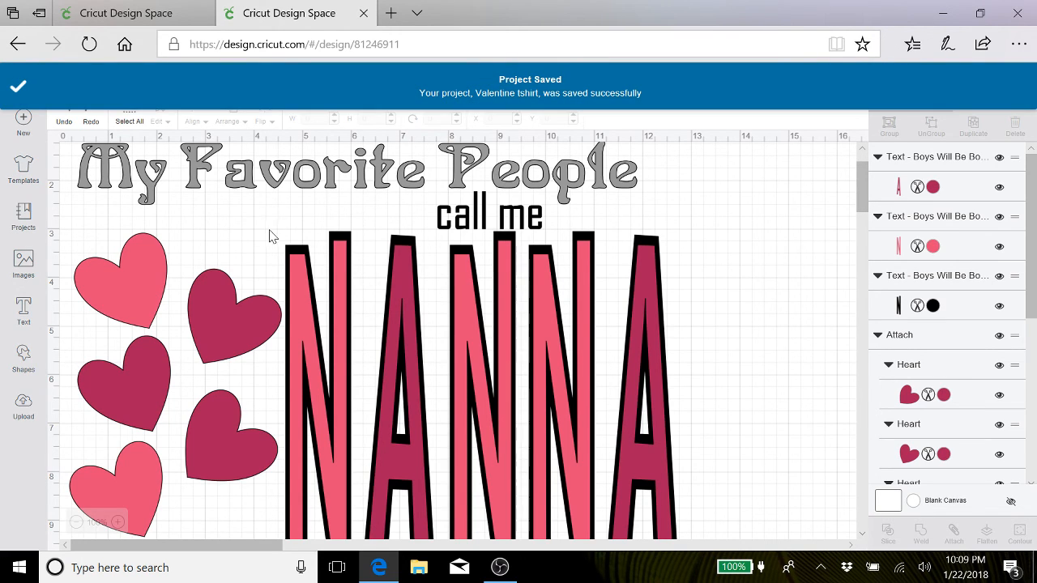
Add a text object with the first name and place it beside "My Favorite People" at about X 13.1, Y 1.7
left_click(23, 312)
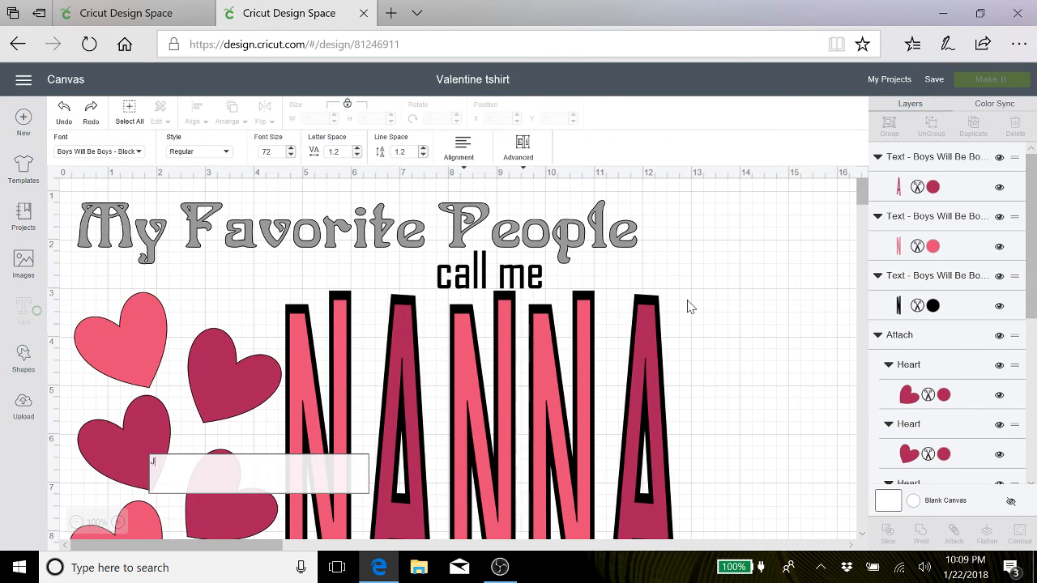
type("Josey")
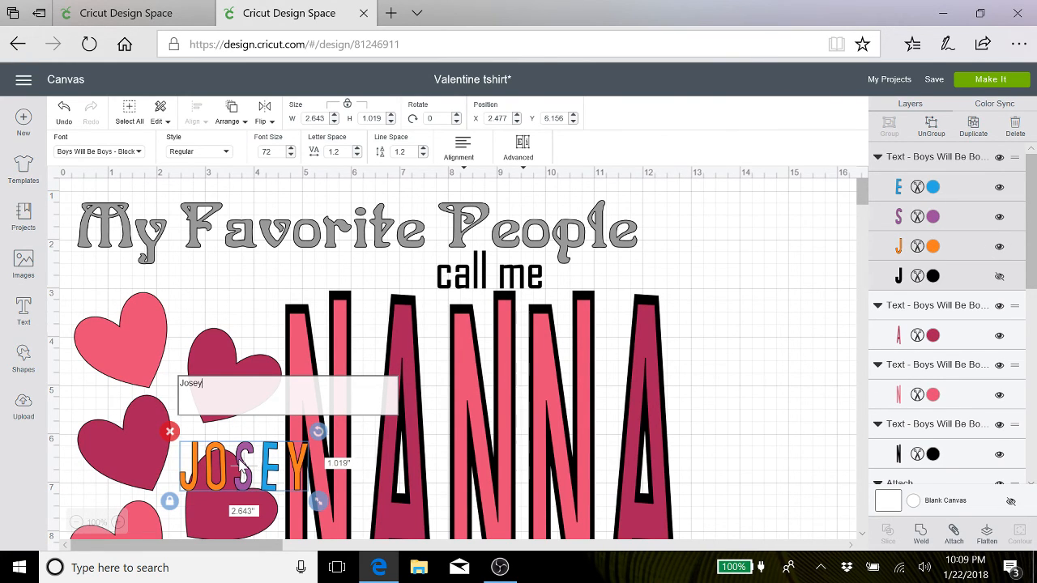
left_click_drag(243, 469, 758, 252)
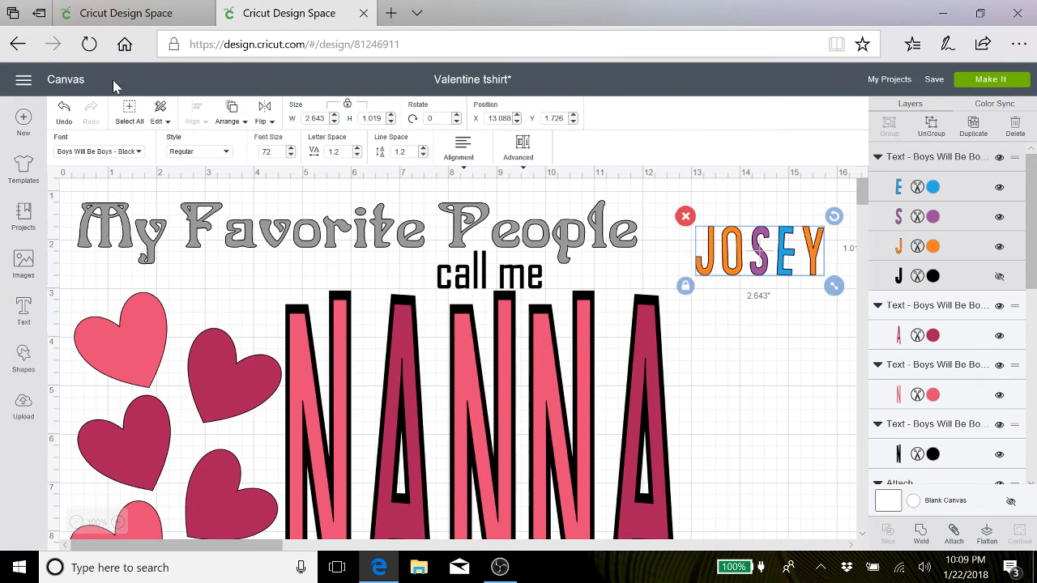
Search the fonts for "glitter" and set the name text to the I Love Glitter font
left_click(136, 153)
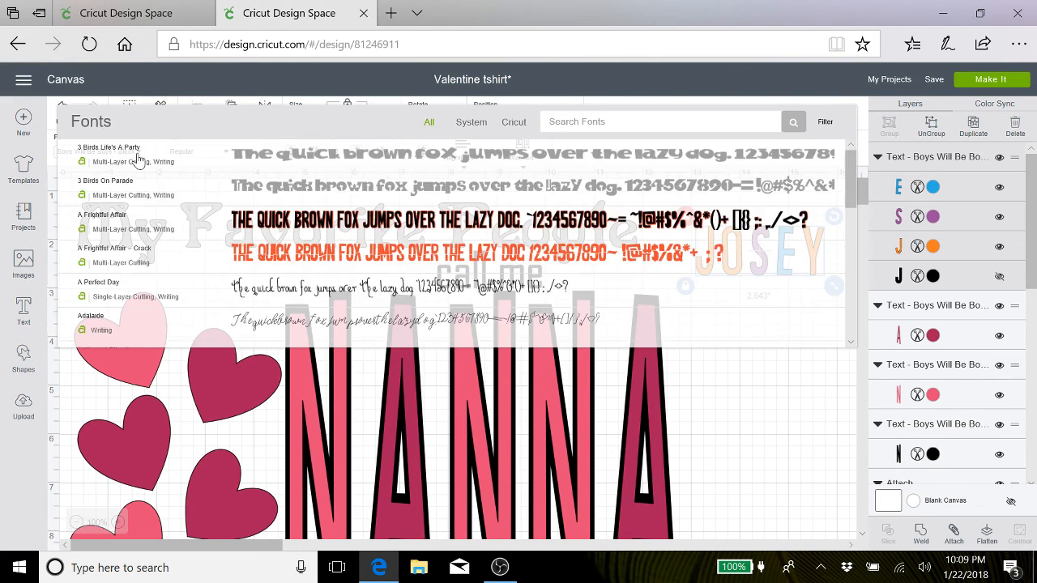
scroll(195, 243, "down", 5)
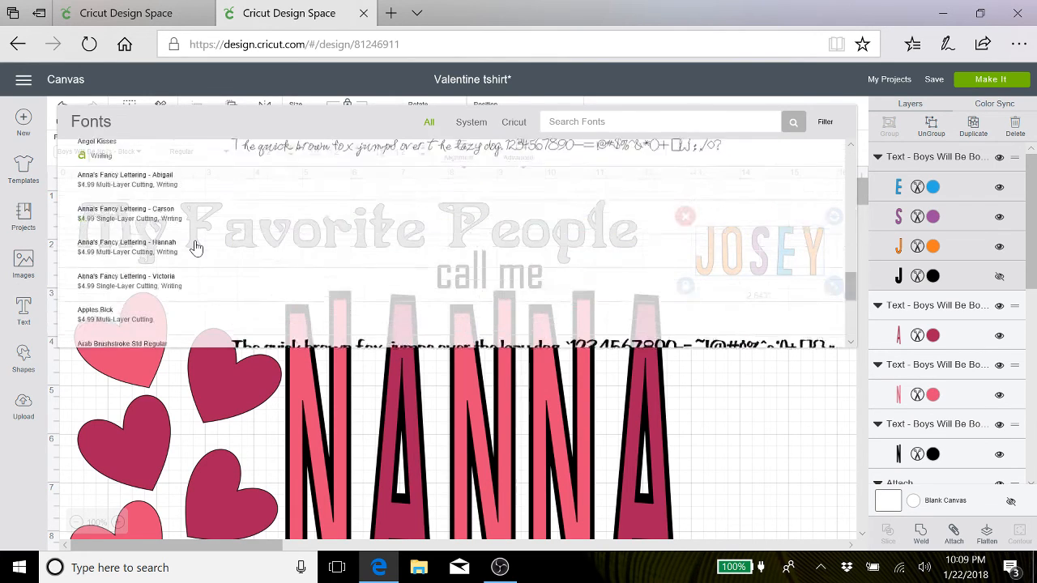
scroll(194, 247, "down", 3)
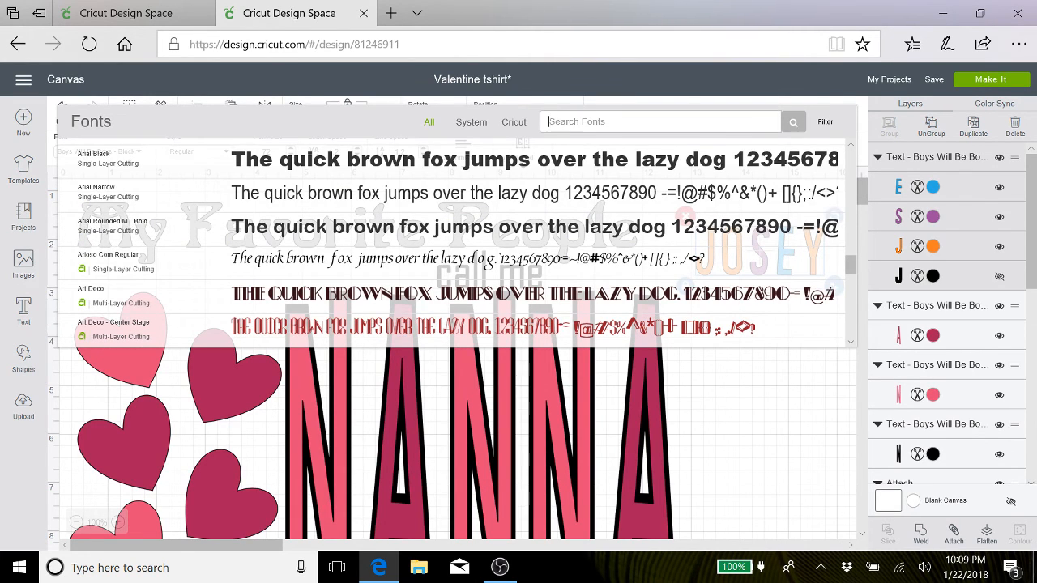
type("glitter")
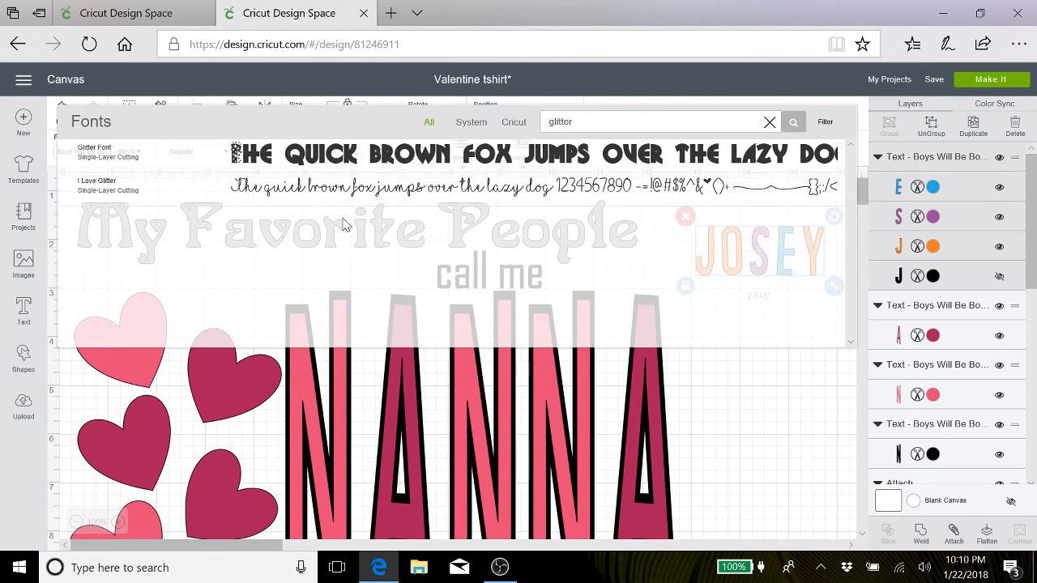
left_click(315, 188)
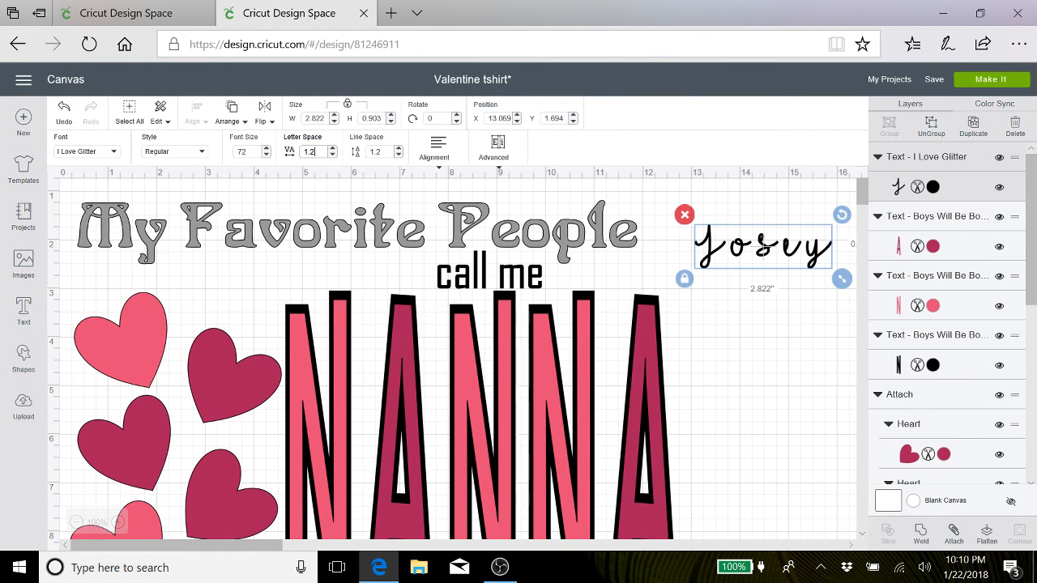
Tighten the name text's letter spacing to -0.2 so the script letters join, and deselect it
double_click(312, 152)
type(".2")
key("Return")
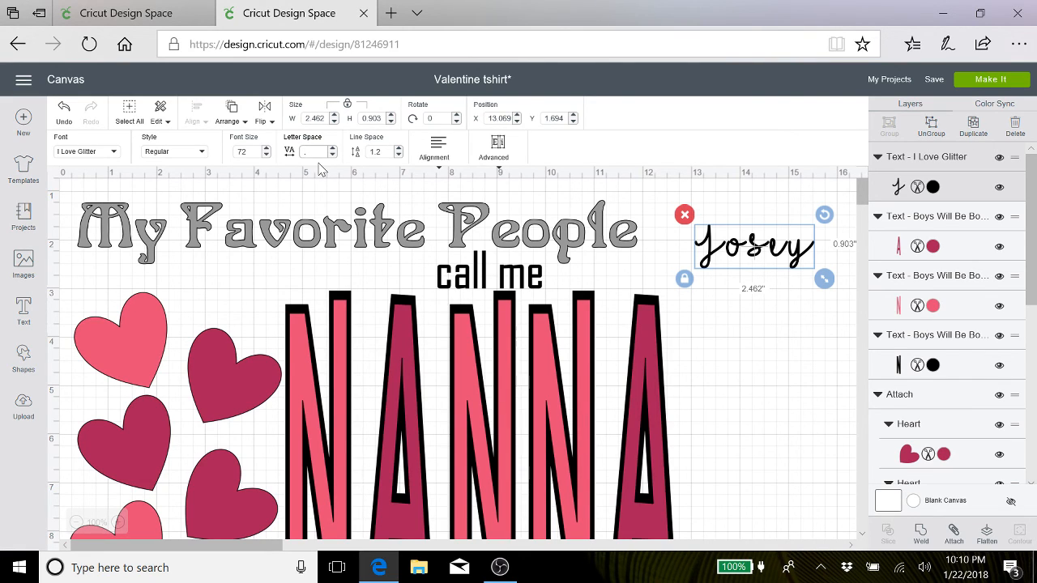
type("1")
left_click(332, 155)
left_click(332, 155)
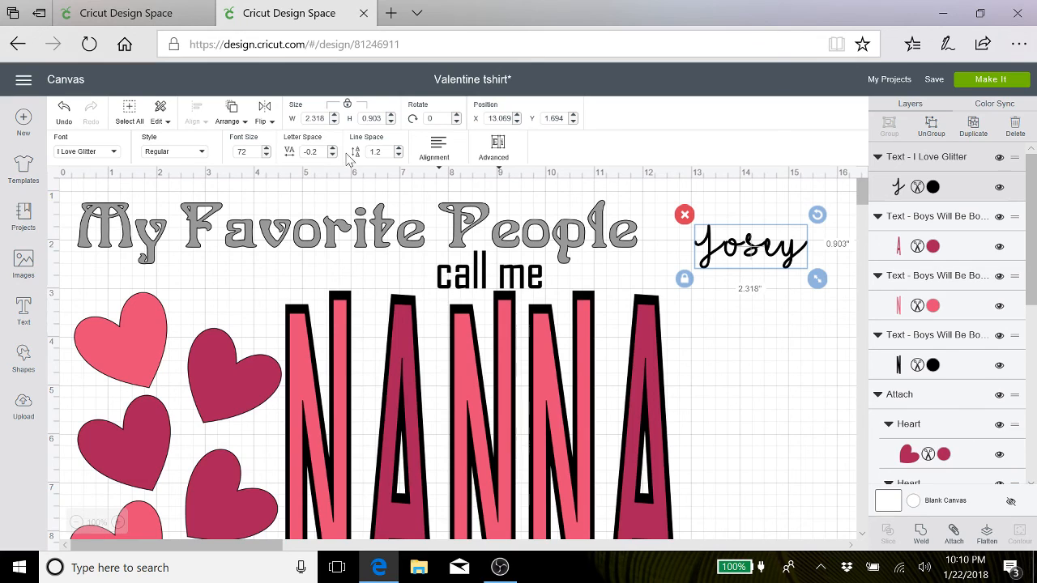
left_click(781, 330)
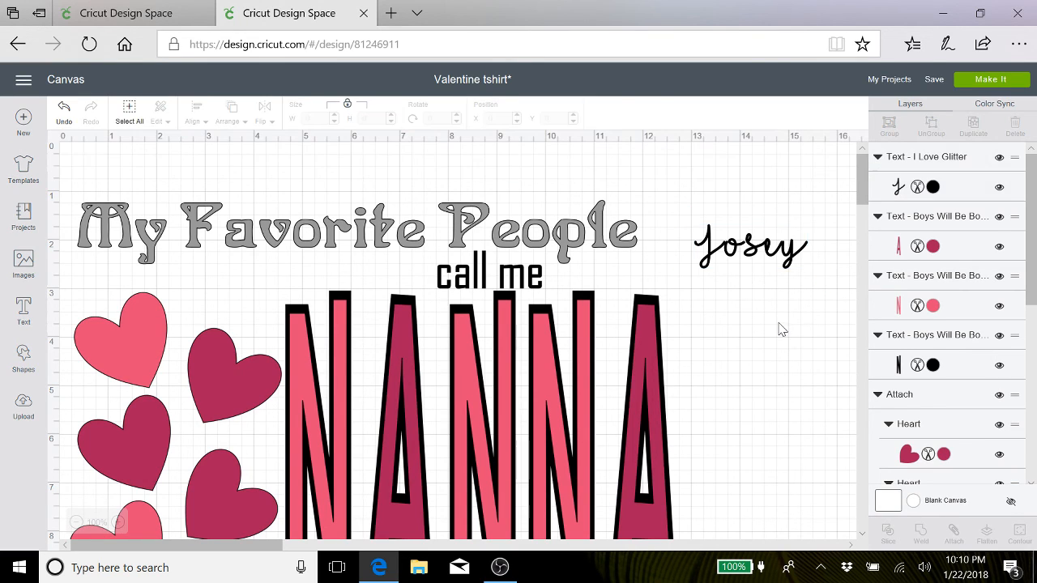
Ungroup the script name text into individual letters
left_click(767, 259)
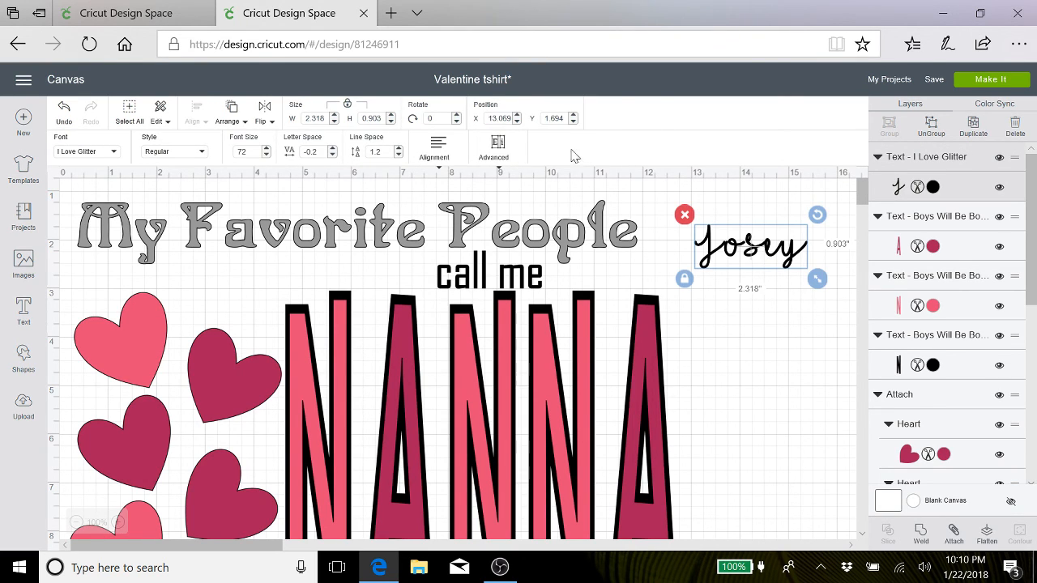
left_click(498, 148)
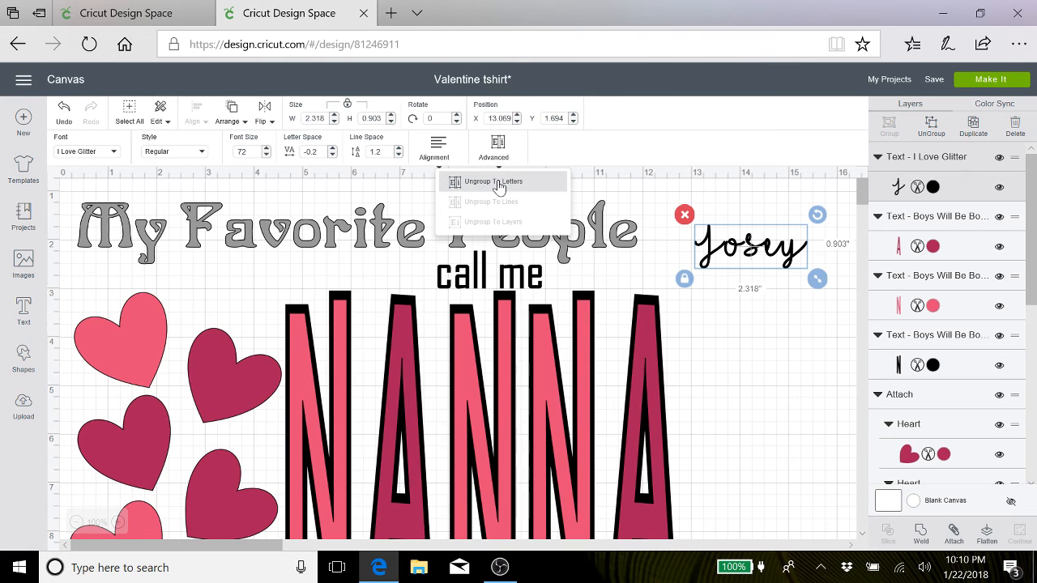
left_click(498, 182)
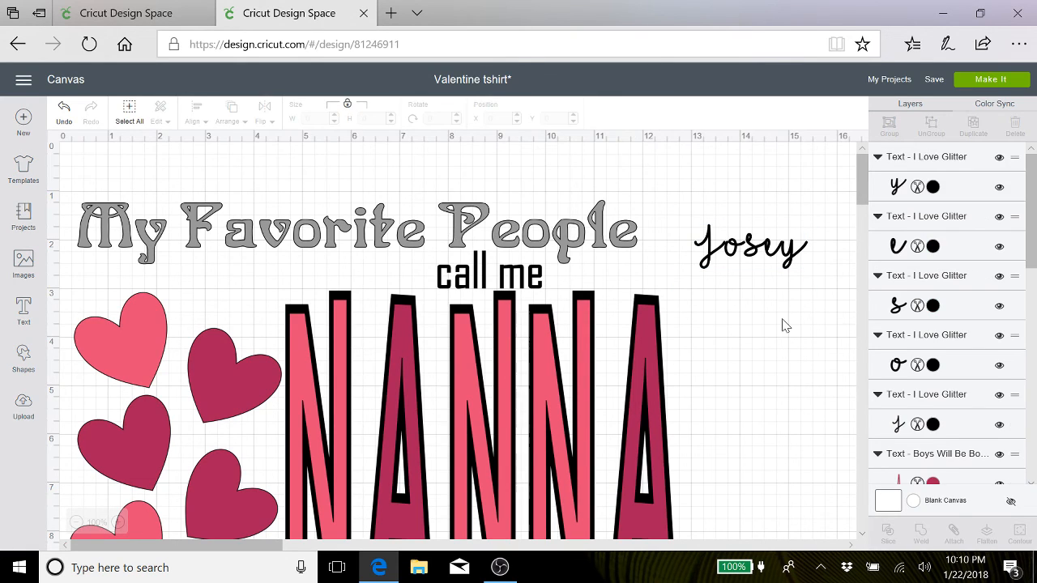
Nudge the script name's loose letters so they overlap, and weld them all into a single shape
left_click(735, 255)
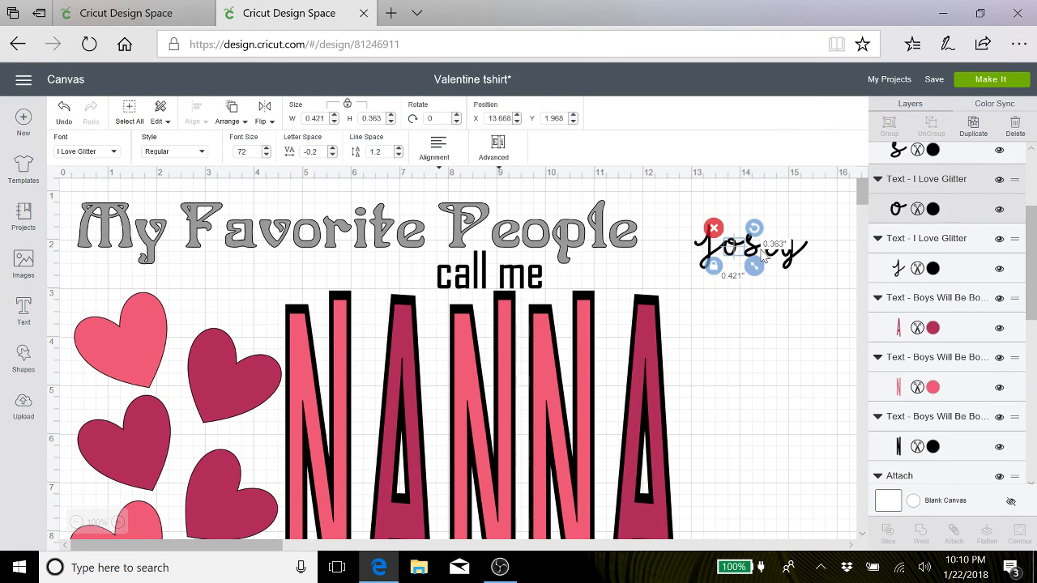
left_click(752, 247)
left_click_drag(753, 248, 754, 252)
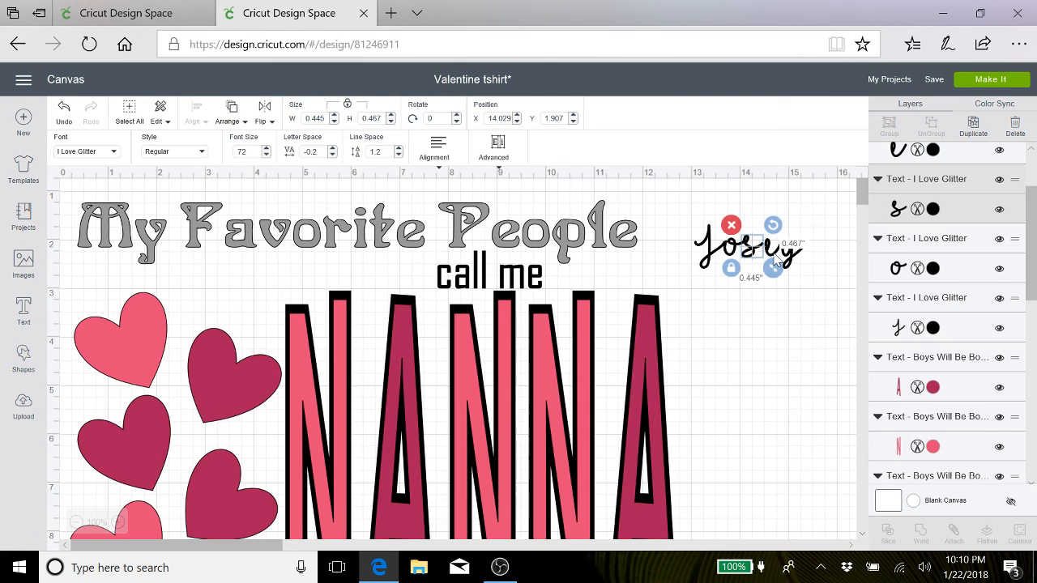
left_click(773, 258)
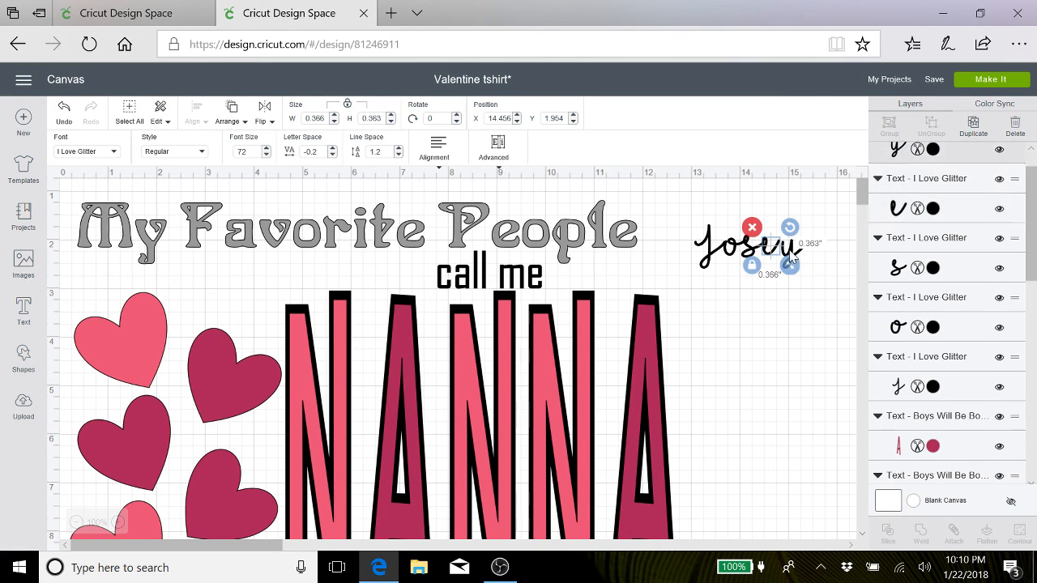
mouse_move(788, 254)
left_mouse_down()
mouse_move(820, 249)
mouse_move(803, 254)
left_mouse_up()
left_click(803, 302)
left_click(831, 347)
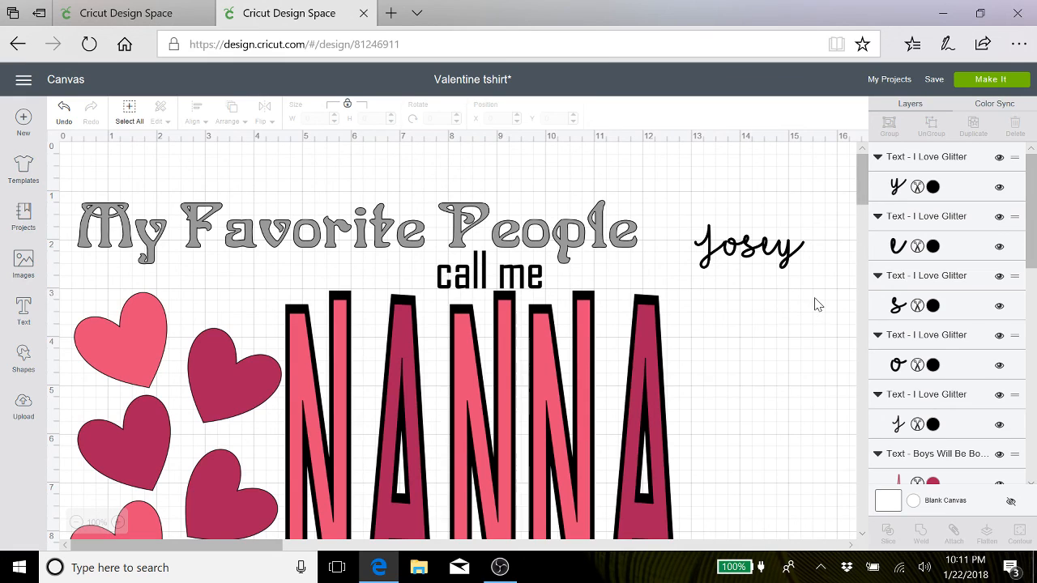
left_click_drag(814, 295, 681, 205)
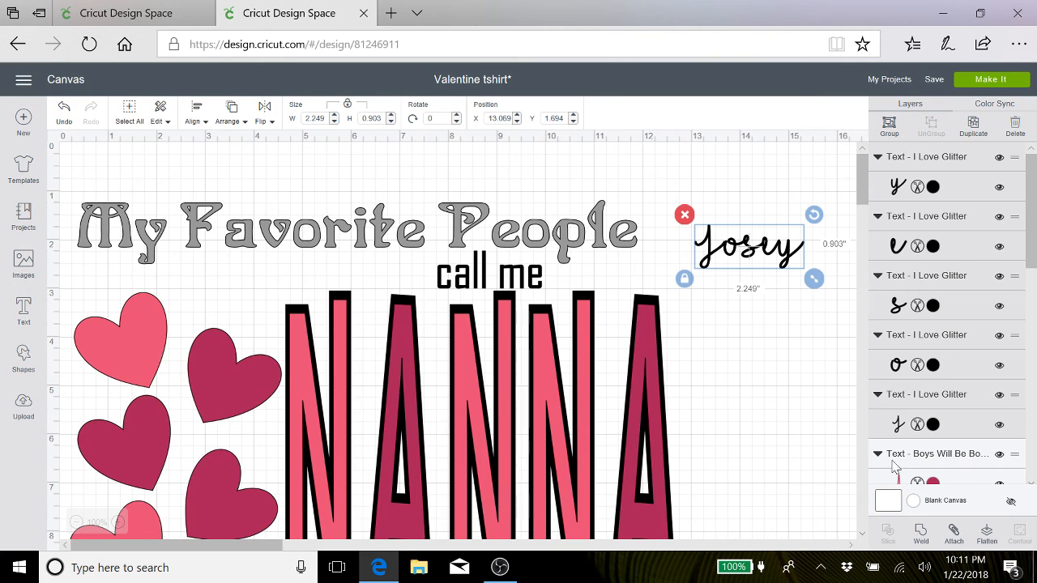
left_click(922, 537)
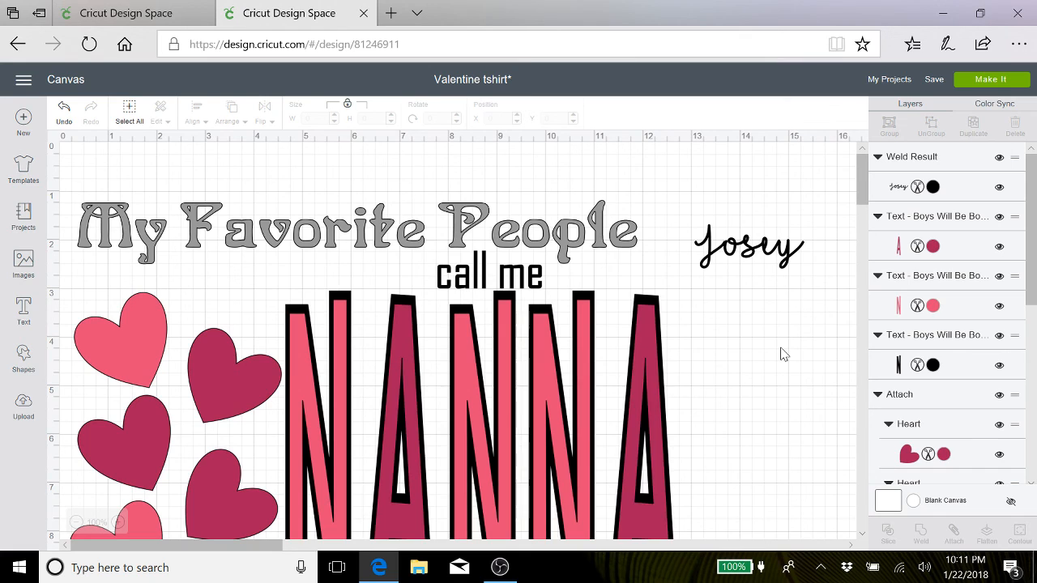
Fit the welded name onto the upper pink heart, scaled to about 1.65 by 0.66 inches and rotated to about 331°
left_click(755, 253)
left_click_drag(814, 279, 786, 270)
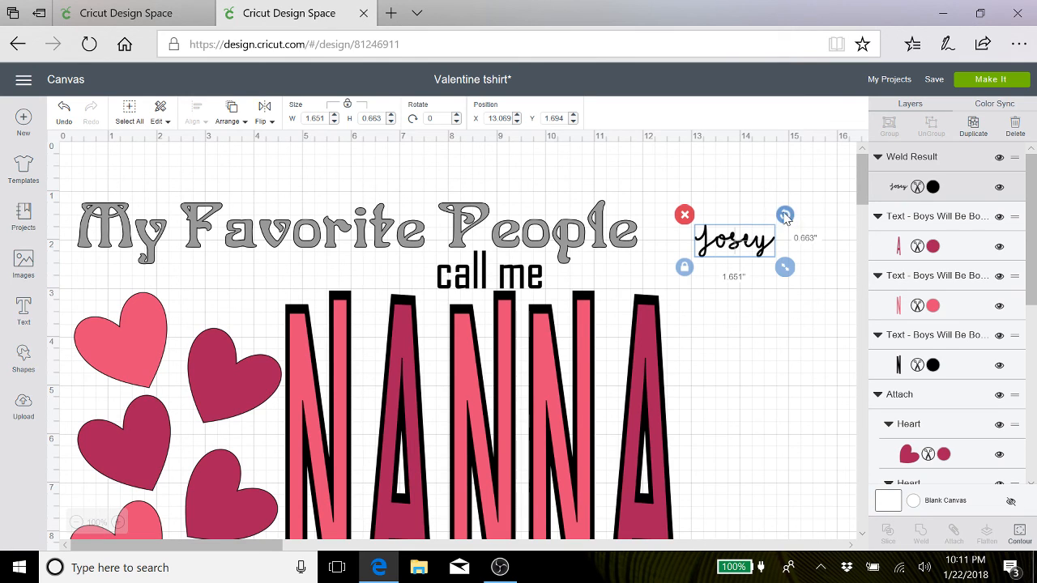
mouse_move(785, 214)
left_mouse_down()
mouse_move(755, 202)
mouse_move(767, 204)
left_mouse_up()
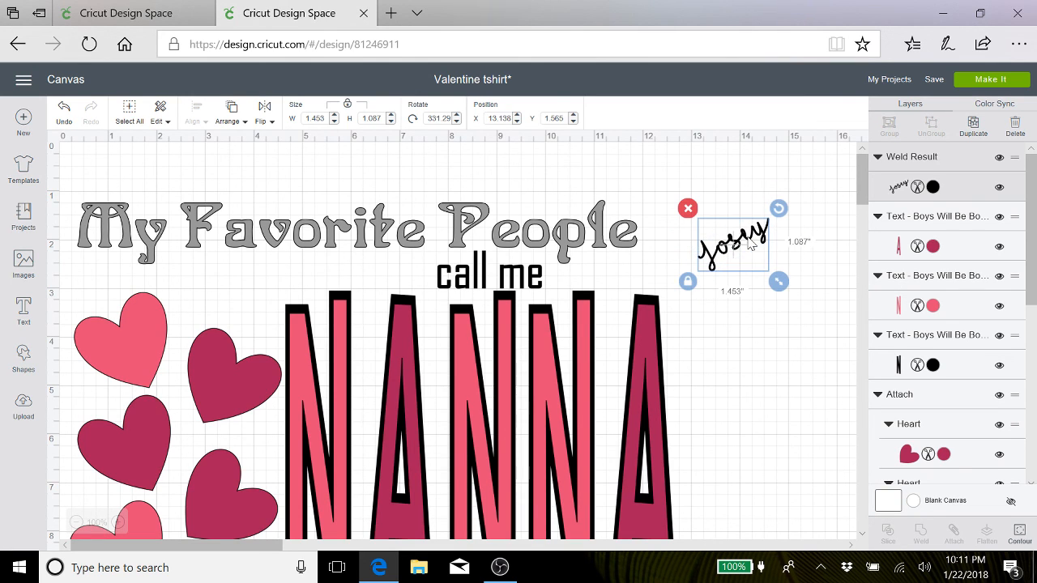
left_click_drag(747, 241, 129, 343)
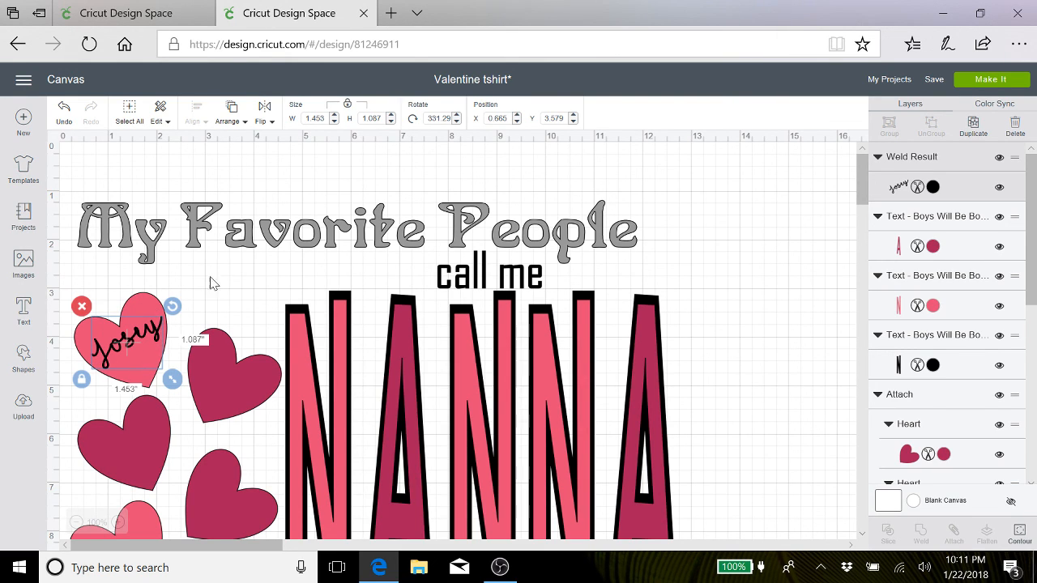
Enlarge the "My Favorite People" text slightly to extend farther across NANNA, and shift "call me" slightly to the right above NANNA
scroll(694, 232, "down", 1)
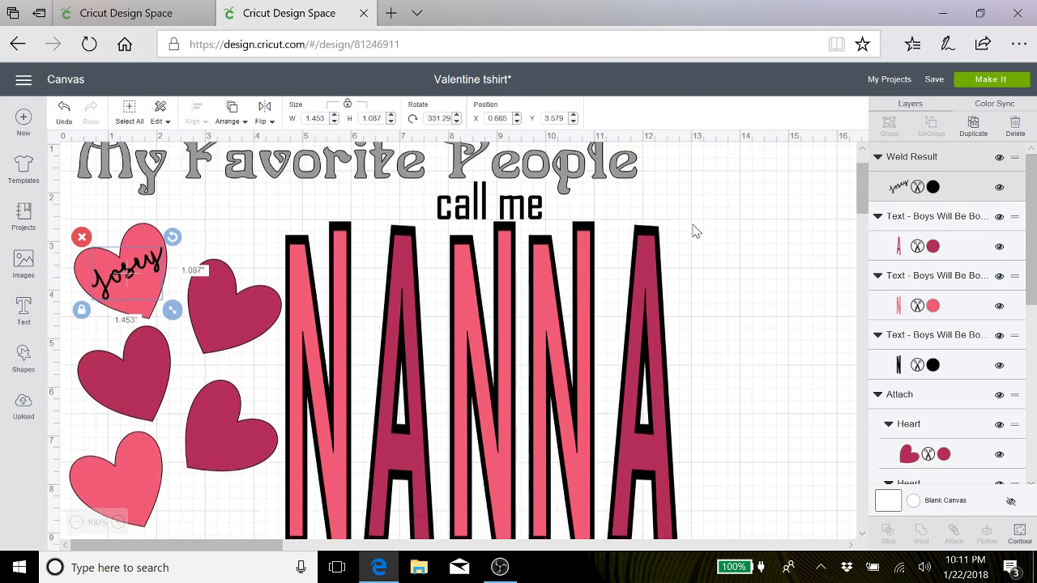
scroll(694, 232, "up", 1)
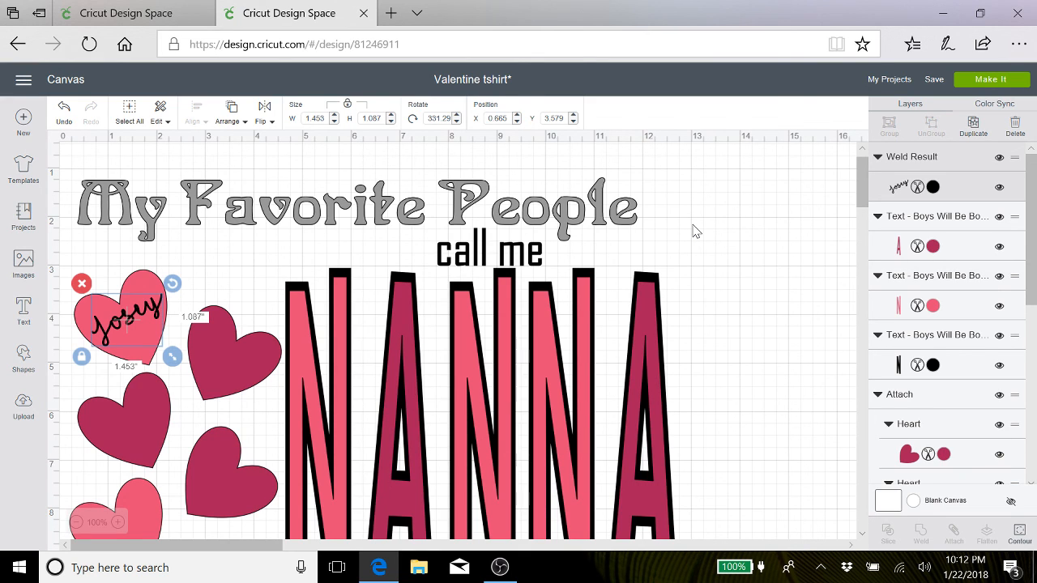
left_click(624, 221)
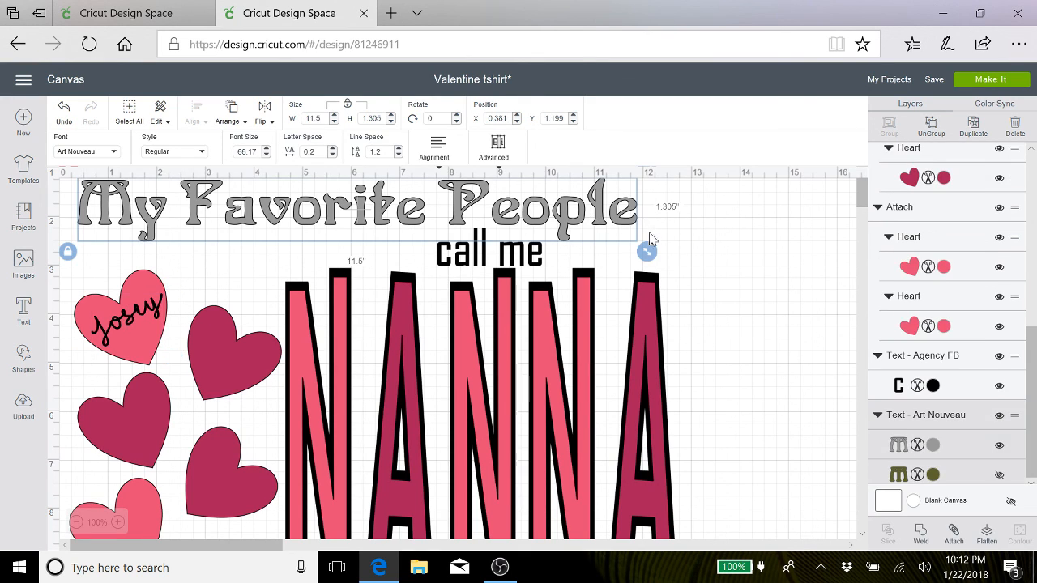
left_click_drag(650, 237, 678, 227)
left_click(531, 258)
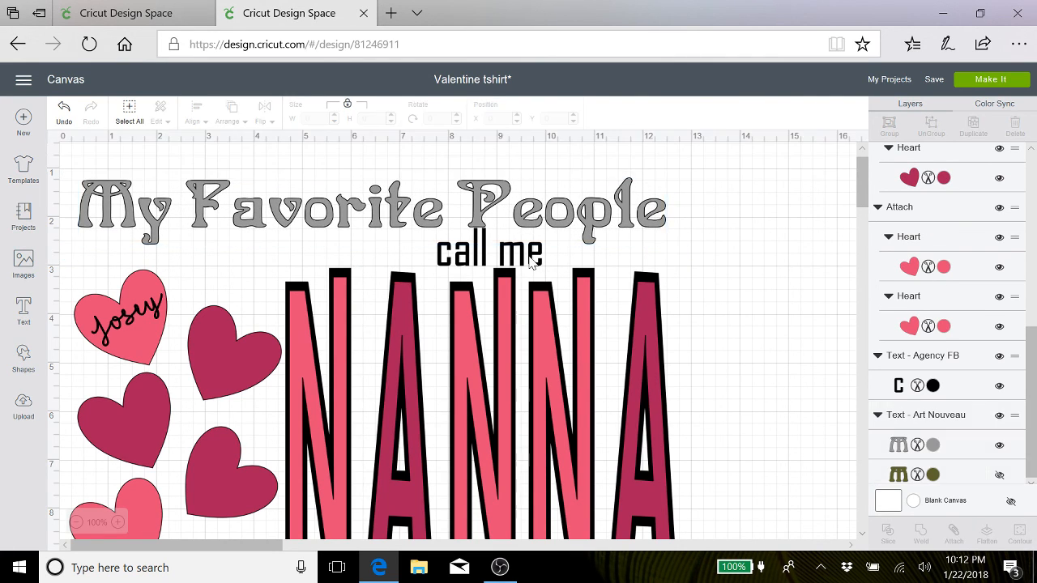
left_click_drag(531, 258, 551, 257)
left_click(726, 258)
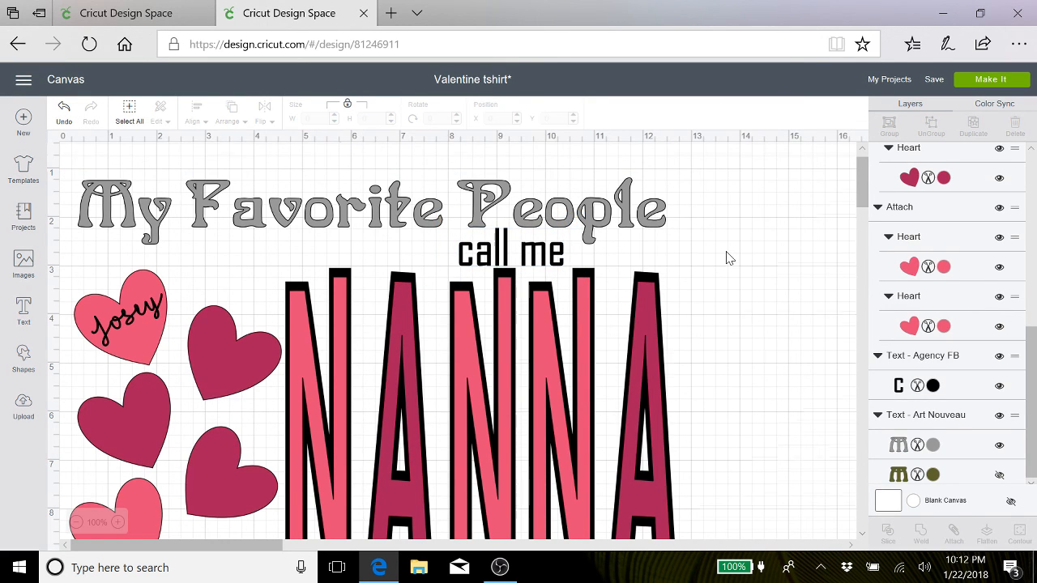
Review the whole shirt layout, from the "My Favorite People" line down to the lower hearts and the base of NANNA
scroll(727, 258, "down", 3)
scroll(727, 258, "up", 4)
scroll(727, 258, "down", 3)
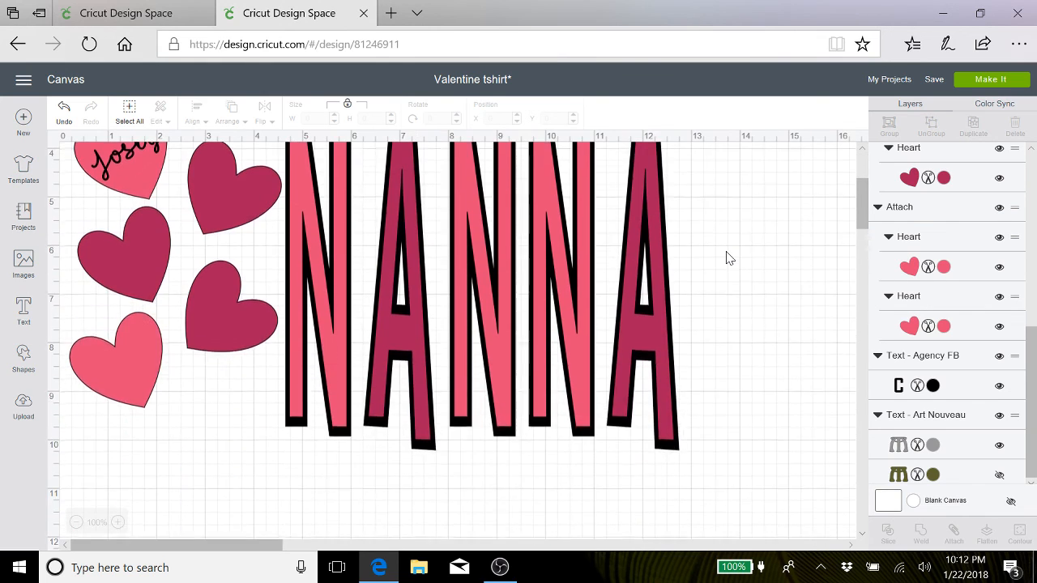
scroll(727, 257, "up", 3)
scroll(727, 258, "up", 1)
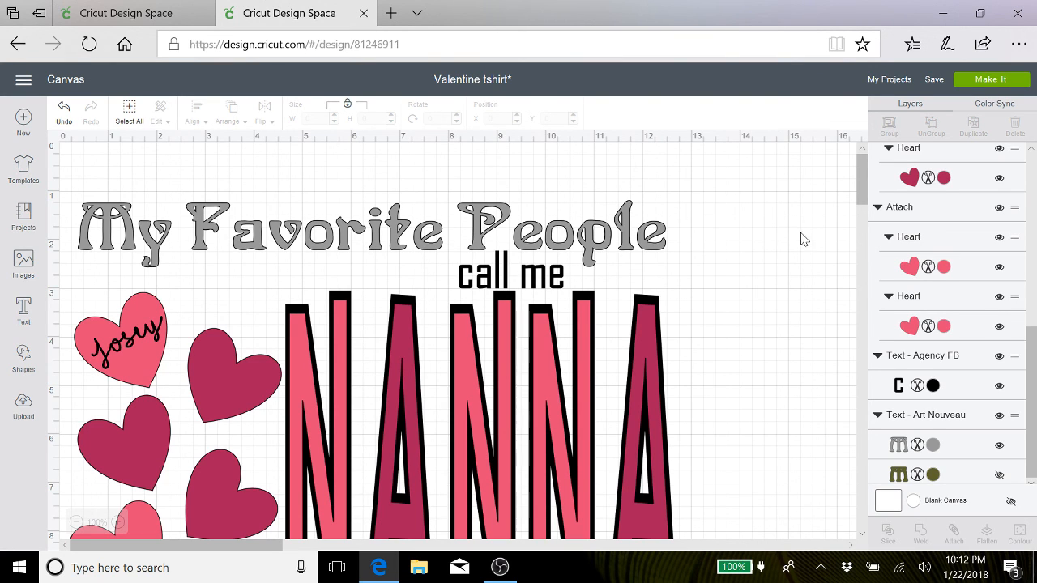
scroll(727, 247, "down", 5)
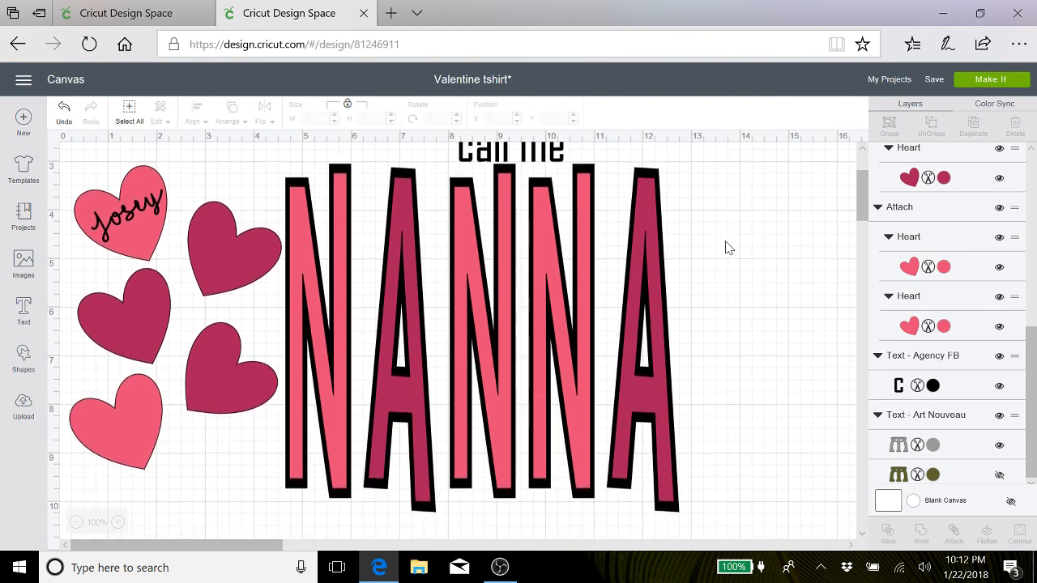
scroll(727, 247, "up", 4)
scroll(727, 248, "up", 1)
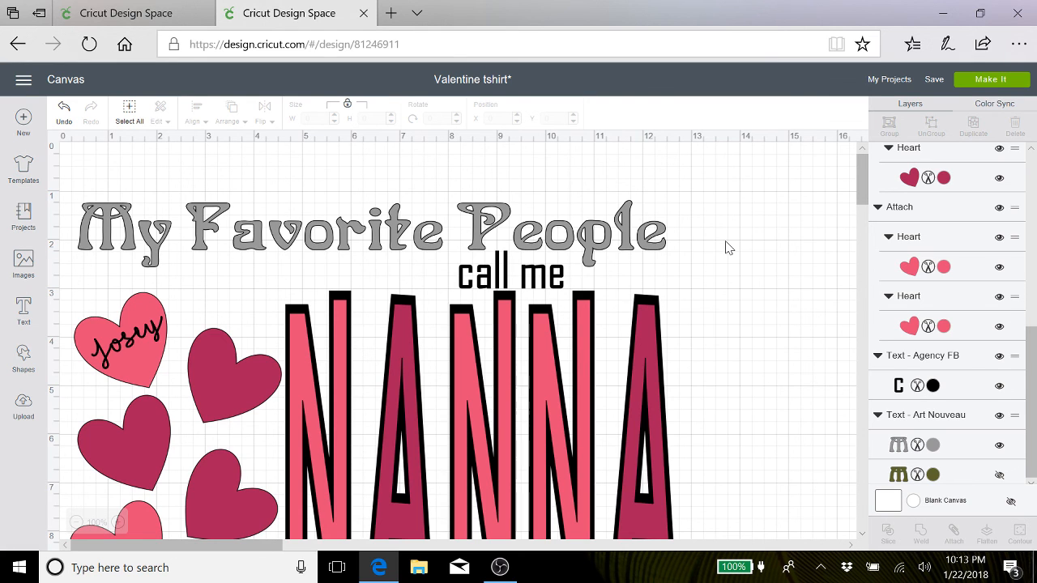
scroll(727, 248, "down", 5)
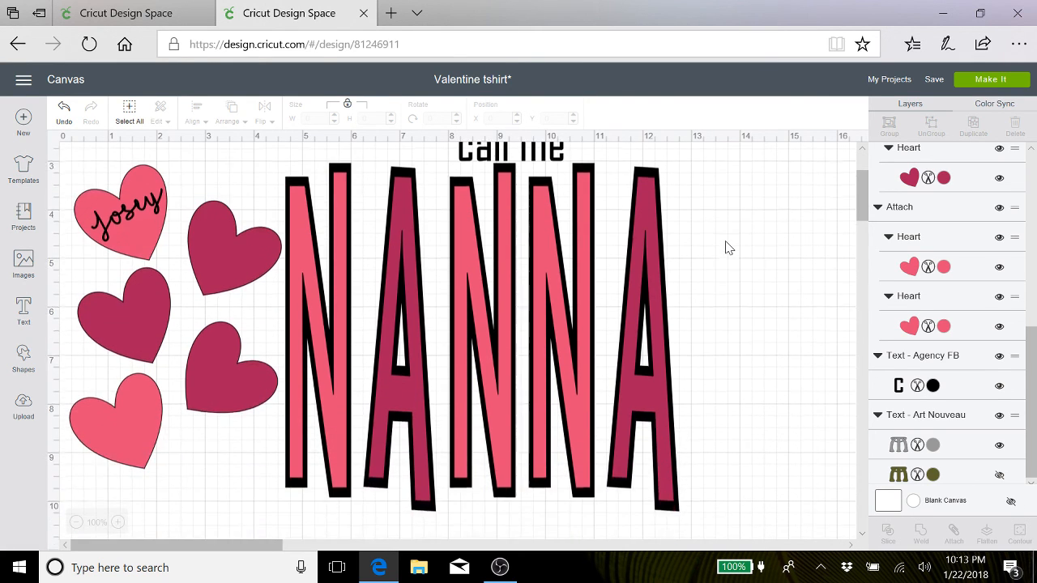
scroll(727, 248, "up", 4)
scroll(727, 248, "down", 1)
scroll(727, 248, "up", 2)
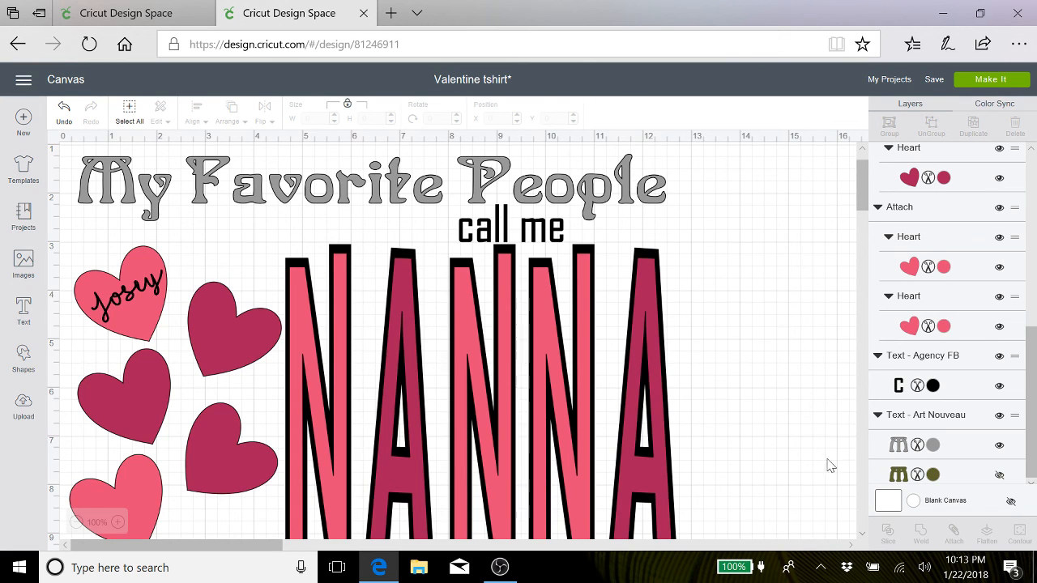
right_click(824, 572)
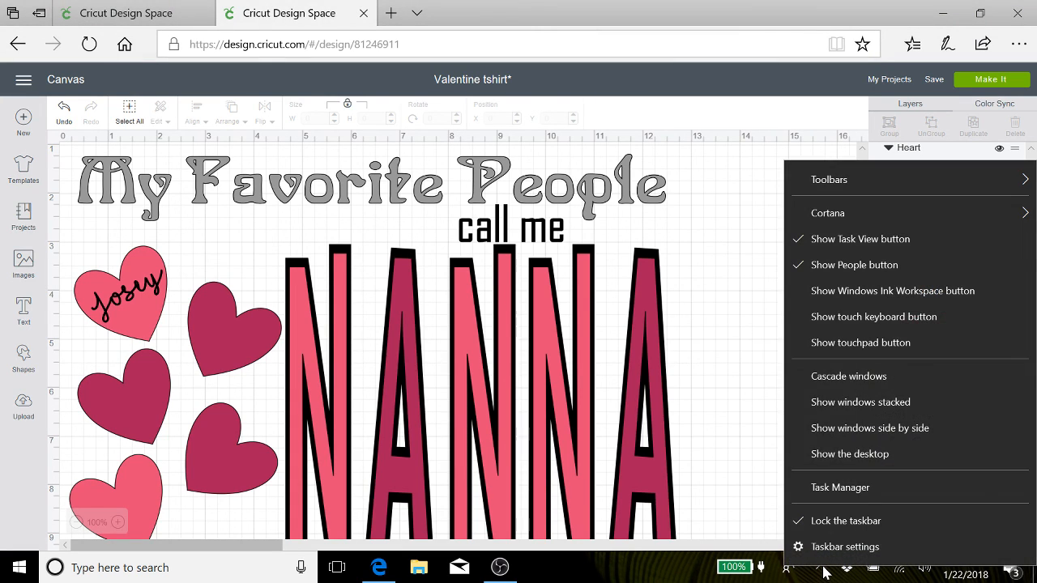
left_click(822, 570)
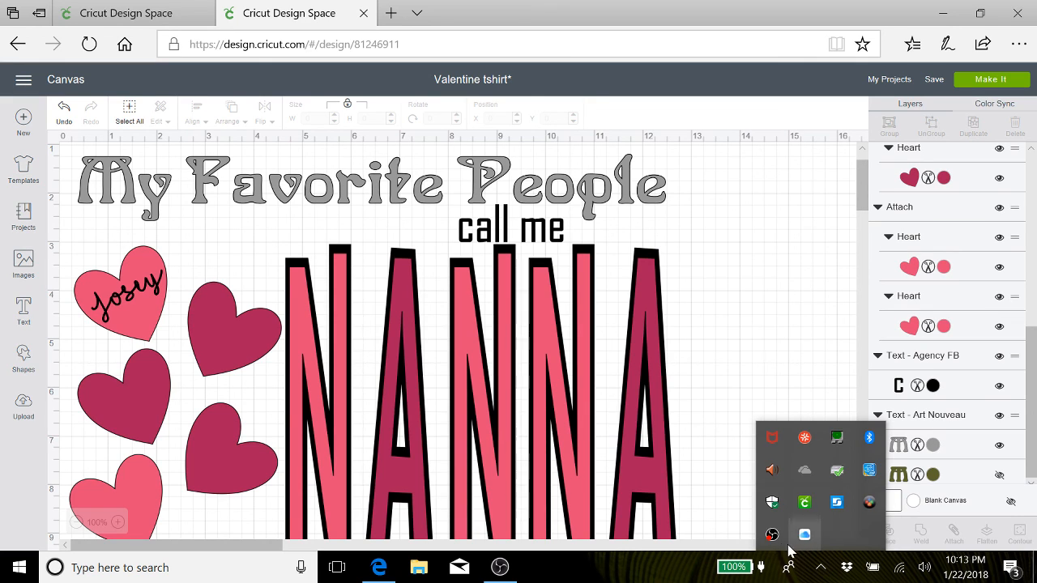